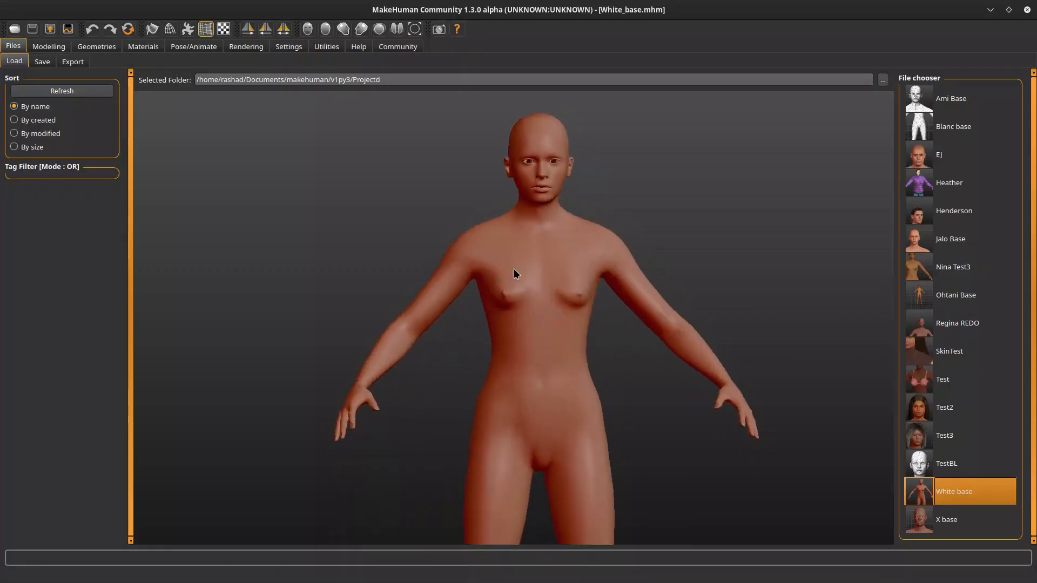
Switch to Blender and examine the finished fighter character's face, hair and fighting outfit from several angles.
left_click(365, 571)
middle_click_drag(383, 284, 419, 250)
scroll(439, 244, "up", 2)
scroll(419, 241, "down", 1)
scroll(421, 249, "down", 4)
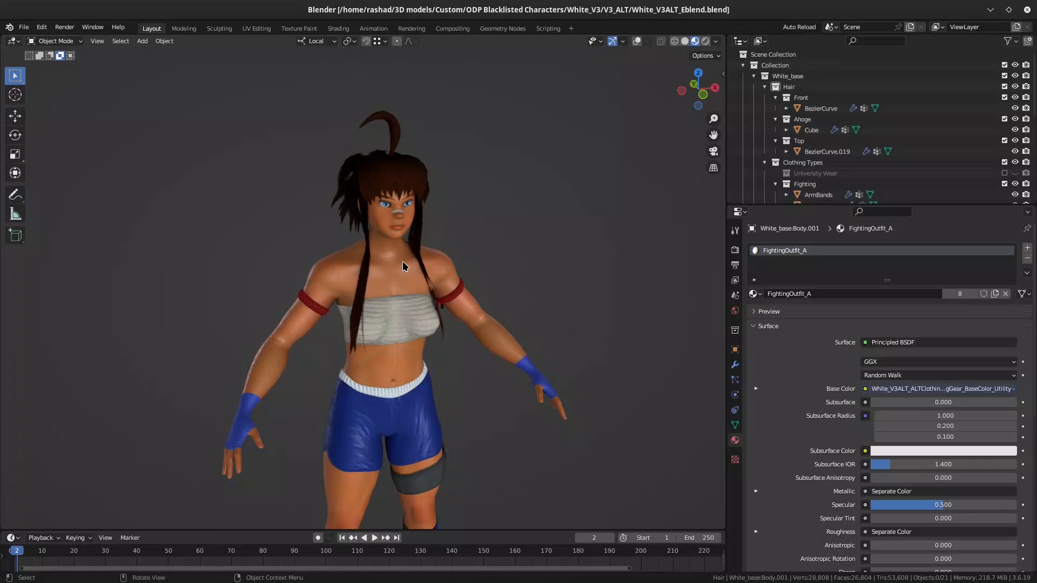
scroll(403, 261, "up", 2)
middle_click_drag(403, 261, 393, 291, "shift")
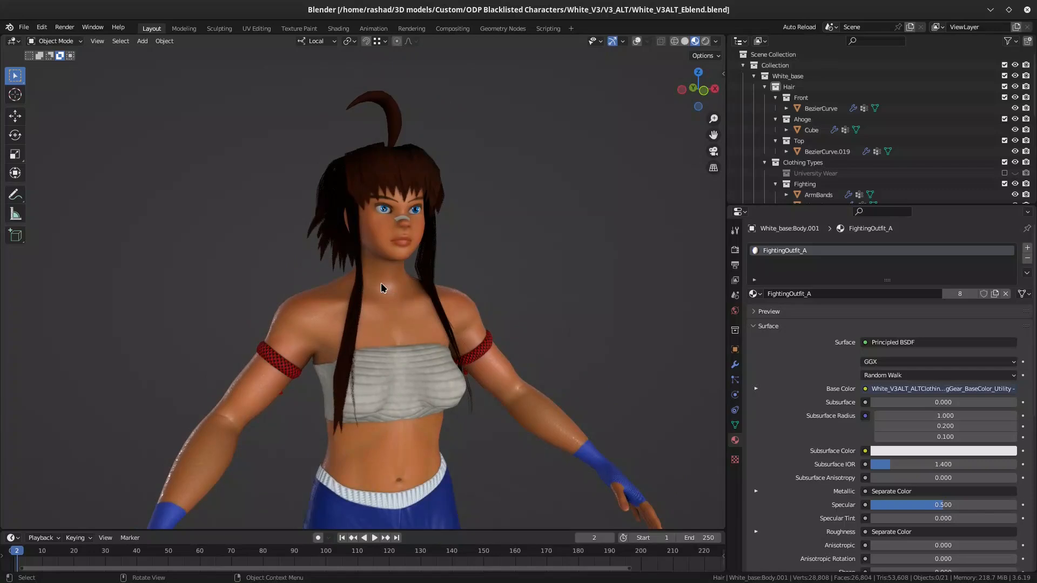
middle_click_drag(309, 309, 387, 251)
scroll(377, 252, "up", 1)
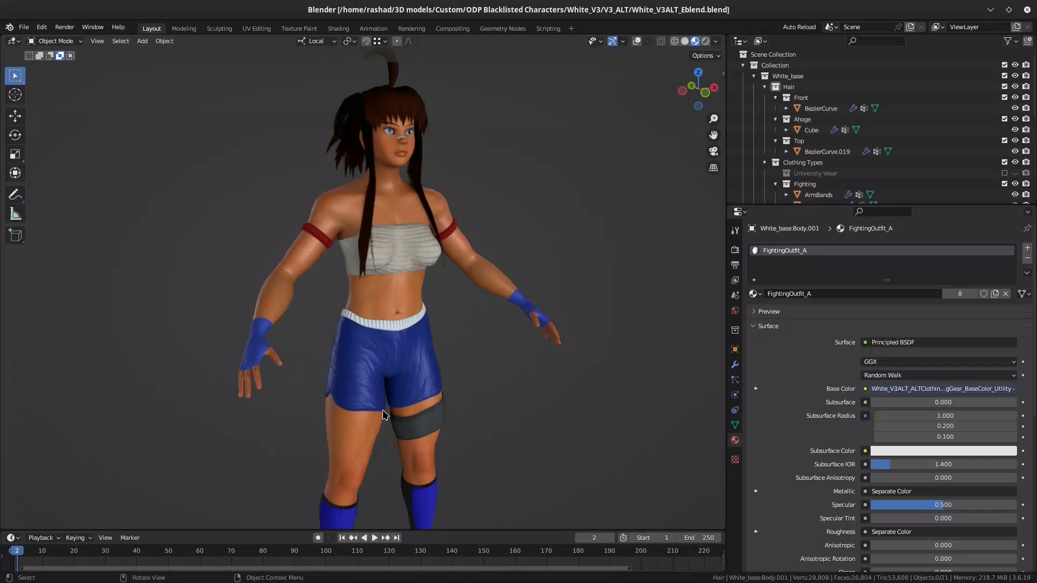
middle_click_drag(393, 383, 373, 360)
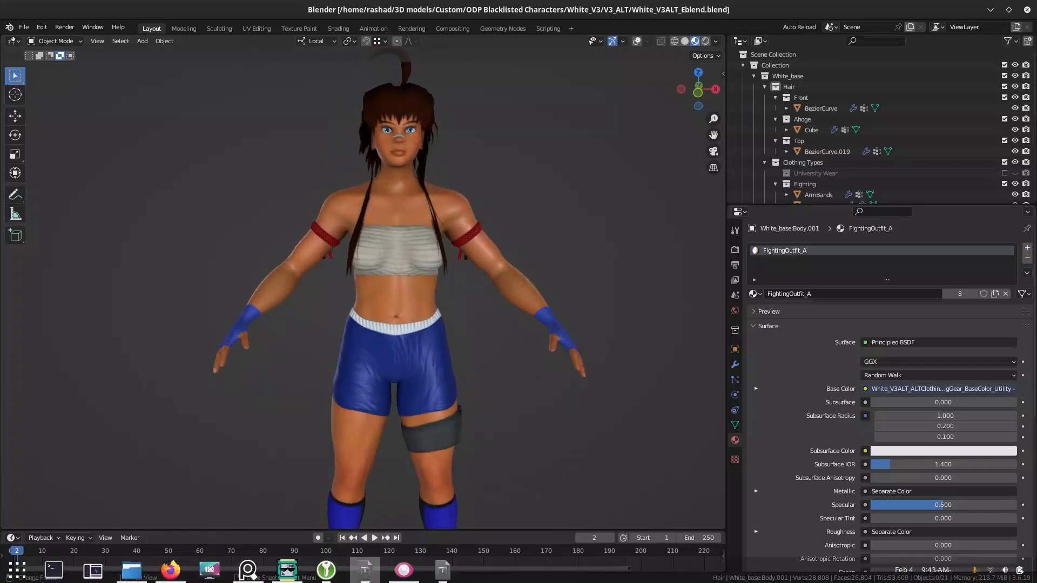
Switch to the concept sketch in Gwenview and examine both outfit drawings at 100% from the hair down to the feet.
mouse_move(370, 577)
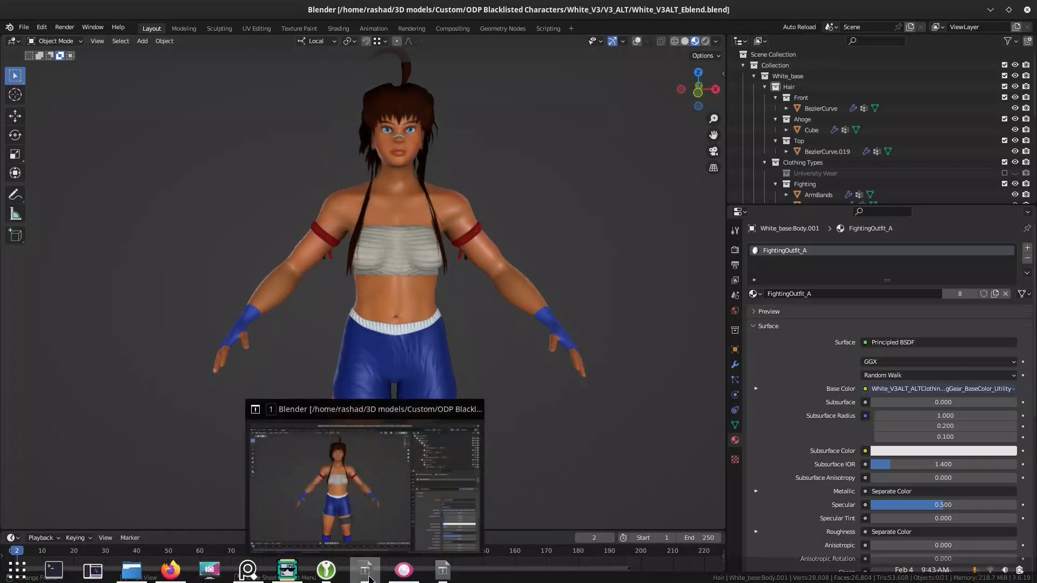
left_click(404, 570)
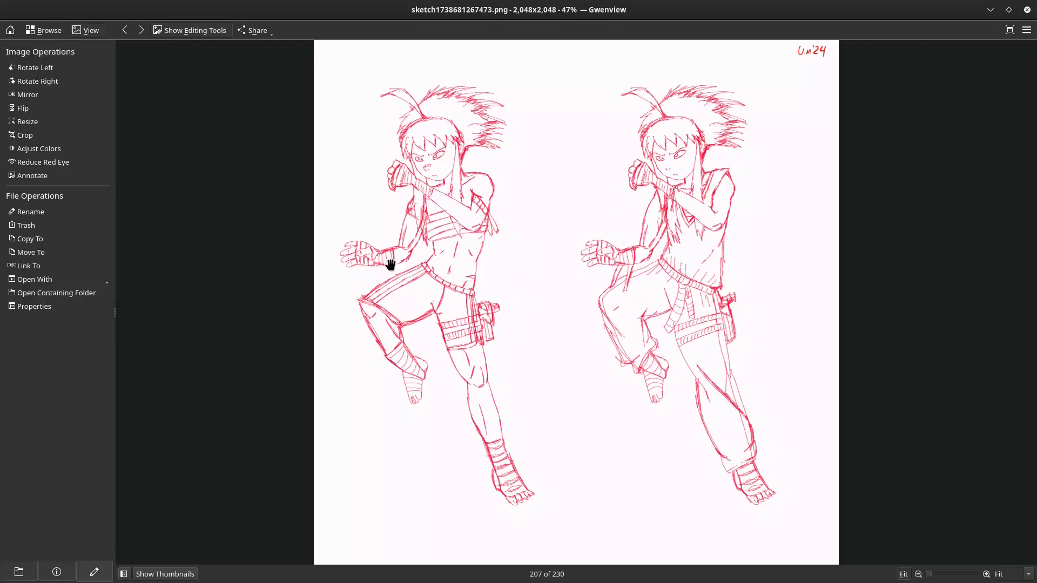
middle_click(416, 156)
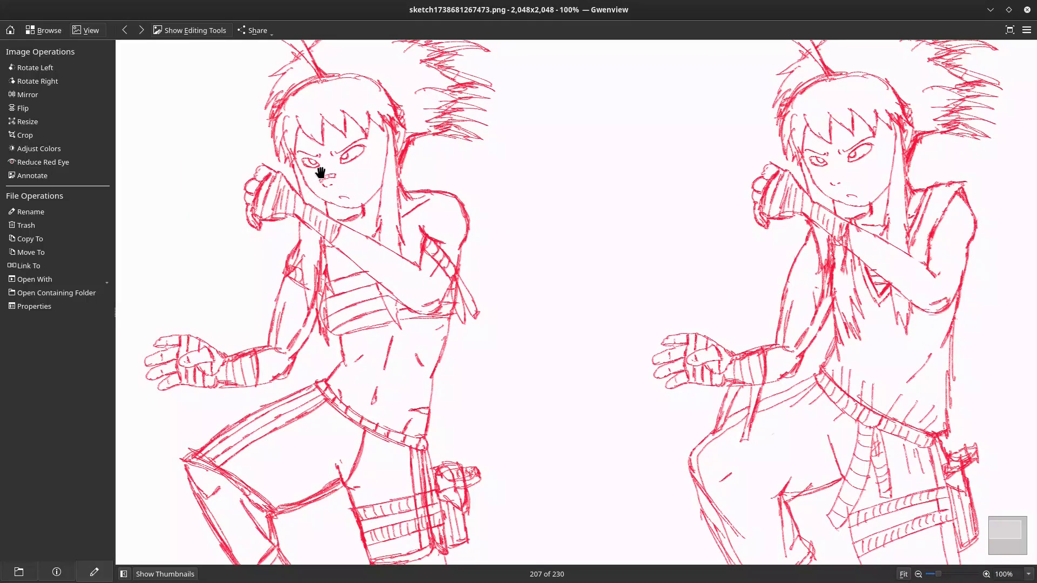
scroll(319, 162, "up", 3)
scroll(318, 154, "up", 1)
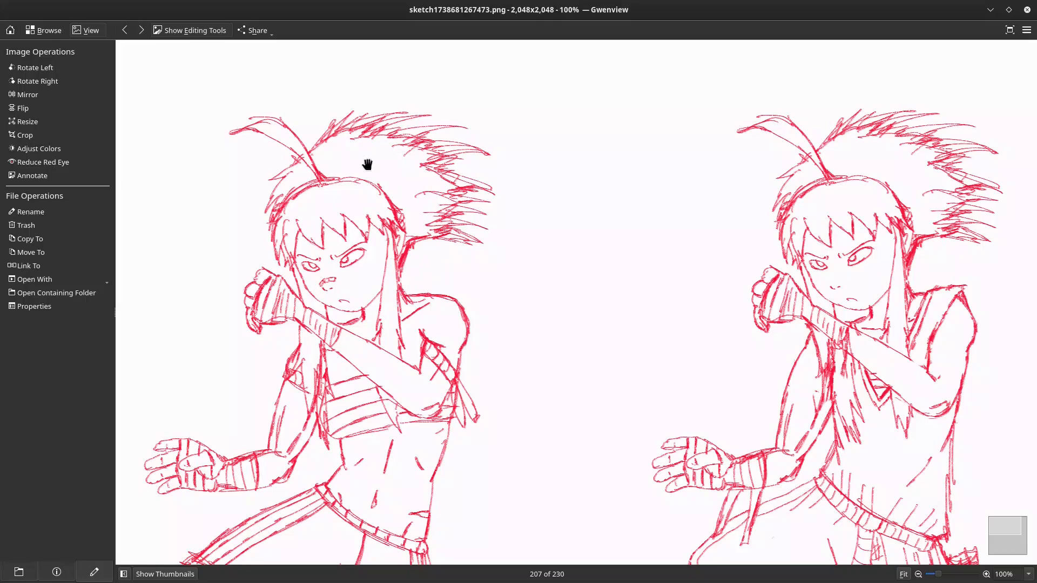
scroll(367, 297, "down", 1)
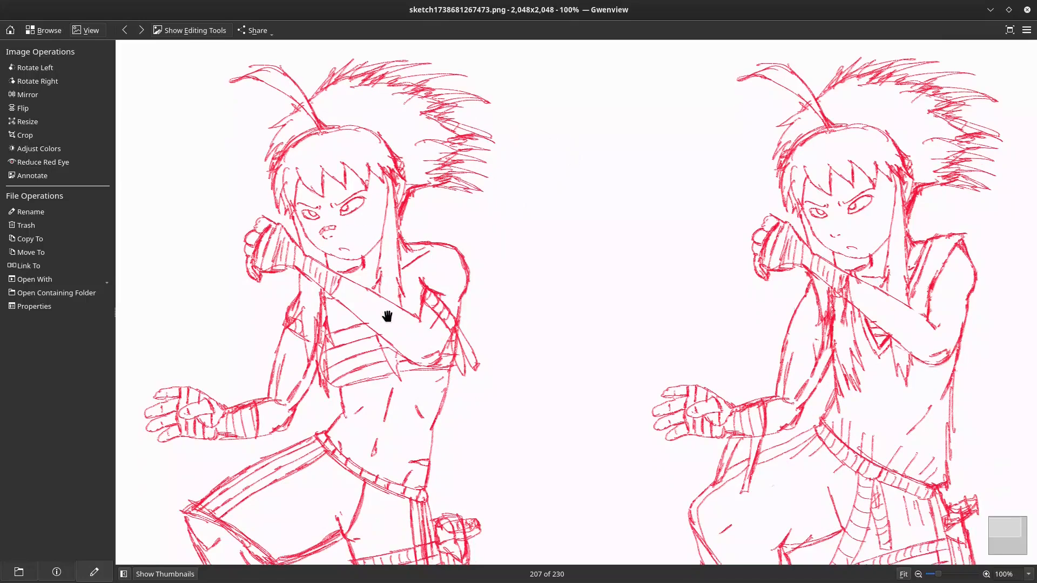
scroll(410, 278, "up", 1)
scroll(416, 268, "down", 3)
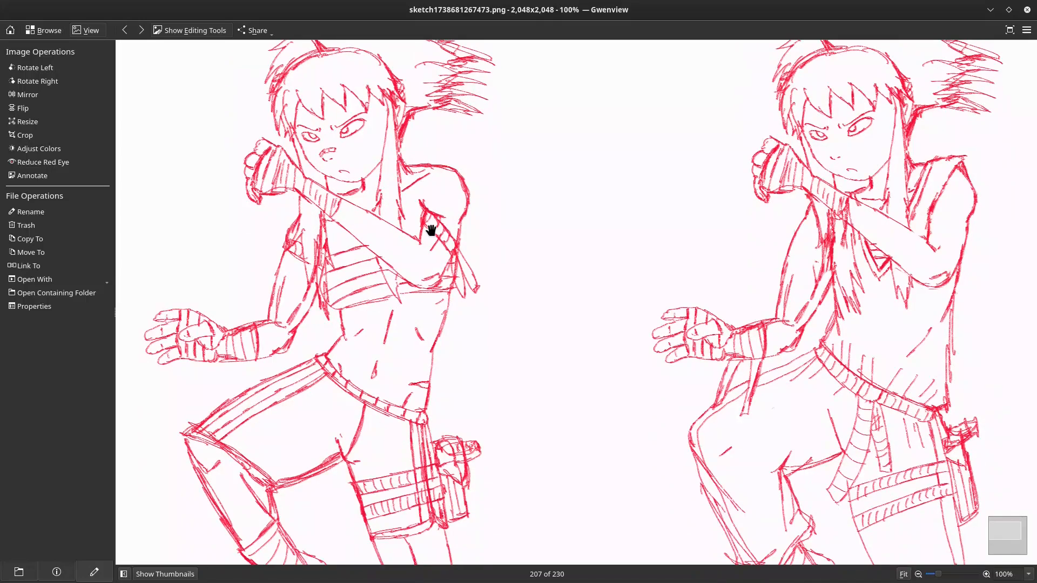
scroll(435, 232, "up", 2)
scroll(436, 240, "down", 5)
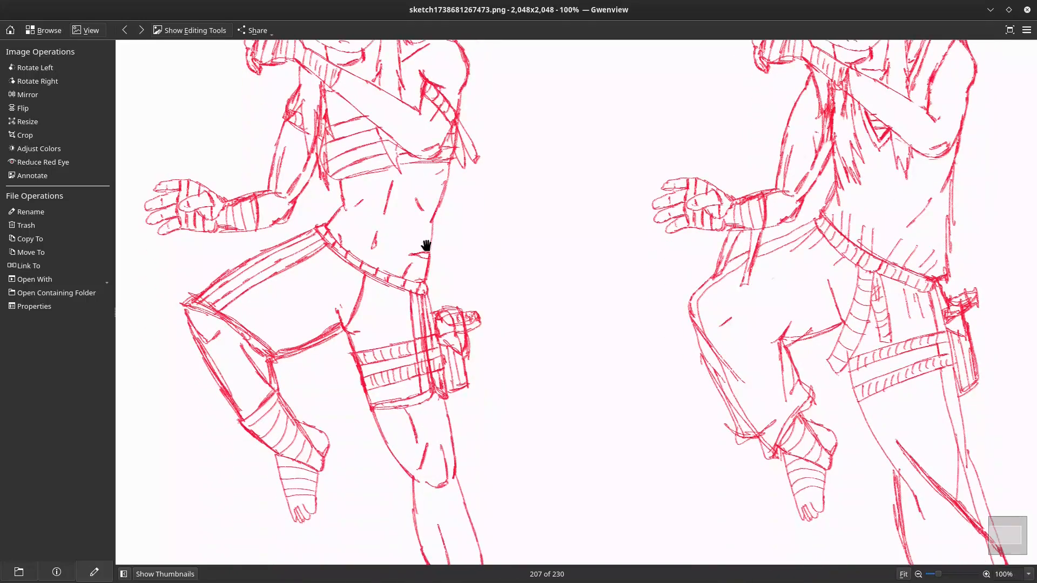
scroll(391, 250, "down", 2)
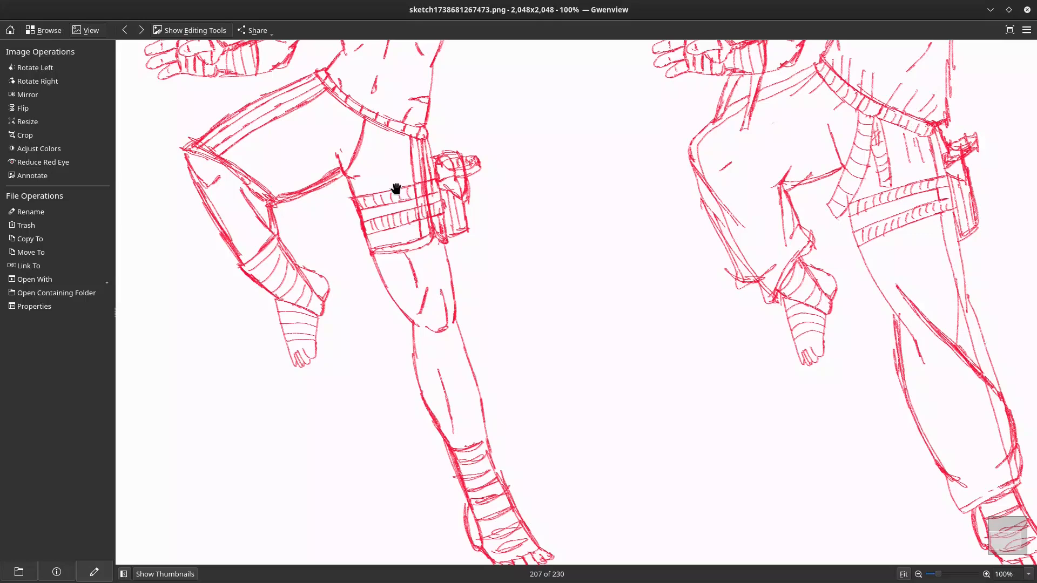
Compare the shorts, thigh straps and foot wraps with the upper-body clothing in the two sketched outfits.
scroll(424, 319, "up", 2)
scroll(418, 302, "up", 2)
scroll(421, 292, "up", 3)
scroll(425, 270, "down", 3)
scroll(429, 286, "up", 4)
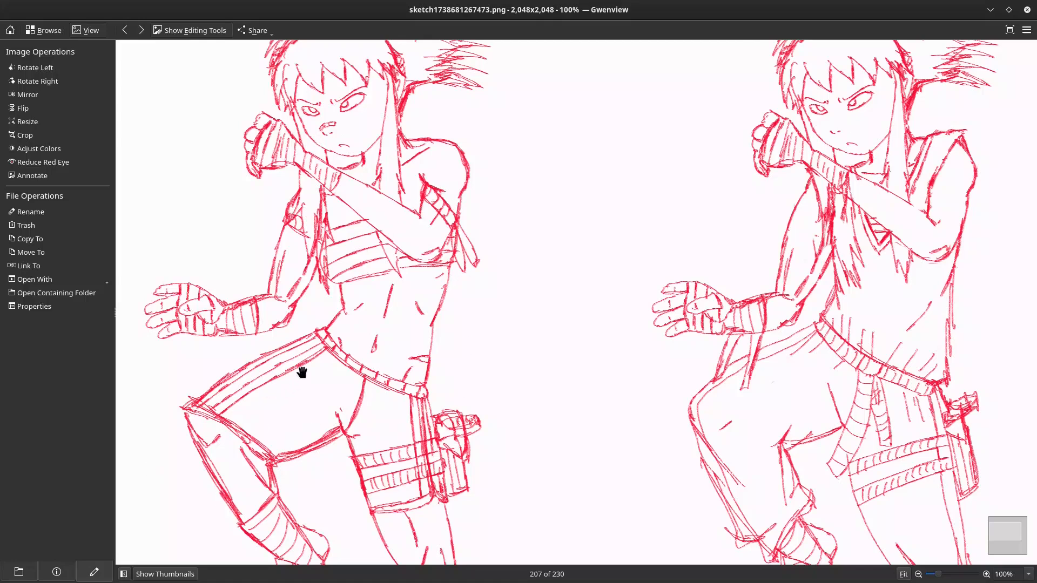
scroll(285, 423, "down", 6)
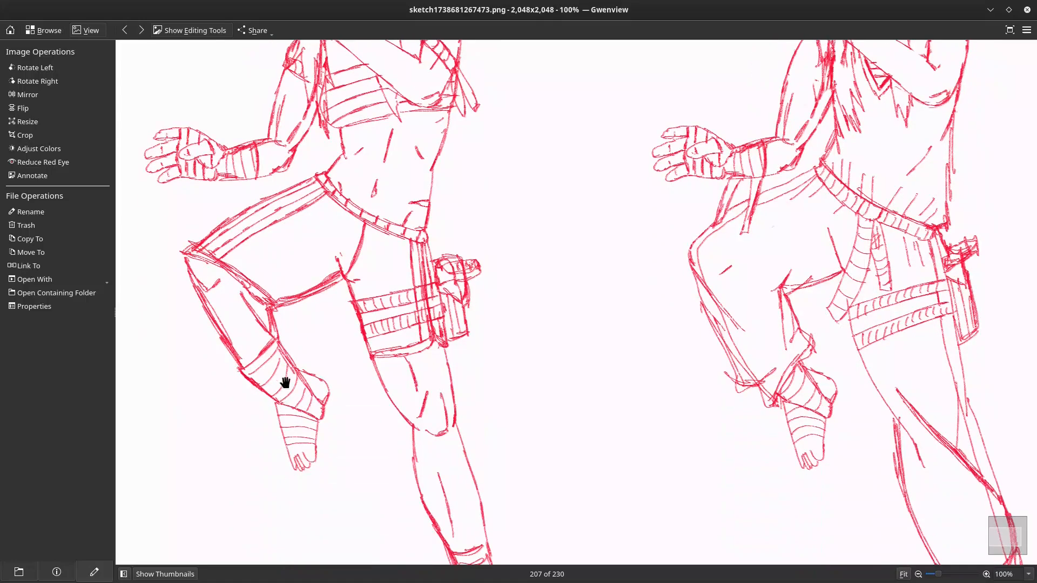
scroll(321, 406, "down", 2)
scroll(321, 406, "down", 2)
scroll(421, 341, "up", 11)
scroll(430, 317, "down", 6)
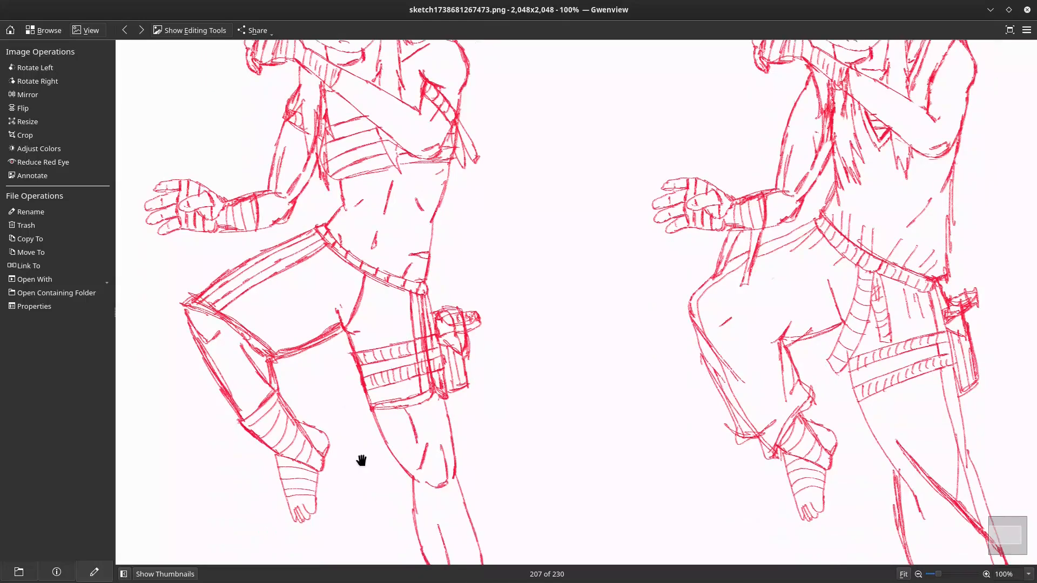
scroll(345, 433, "down", 4)
scroll(357, 372, "down", 1)
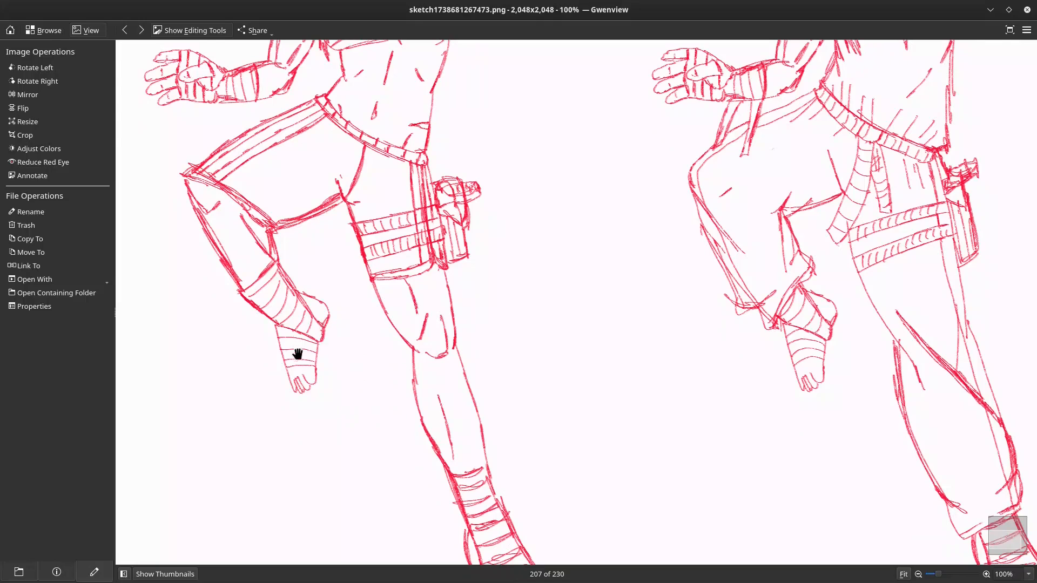
scroll(351, 371, "up", 7)
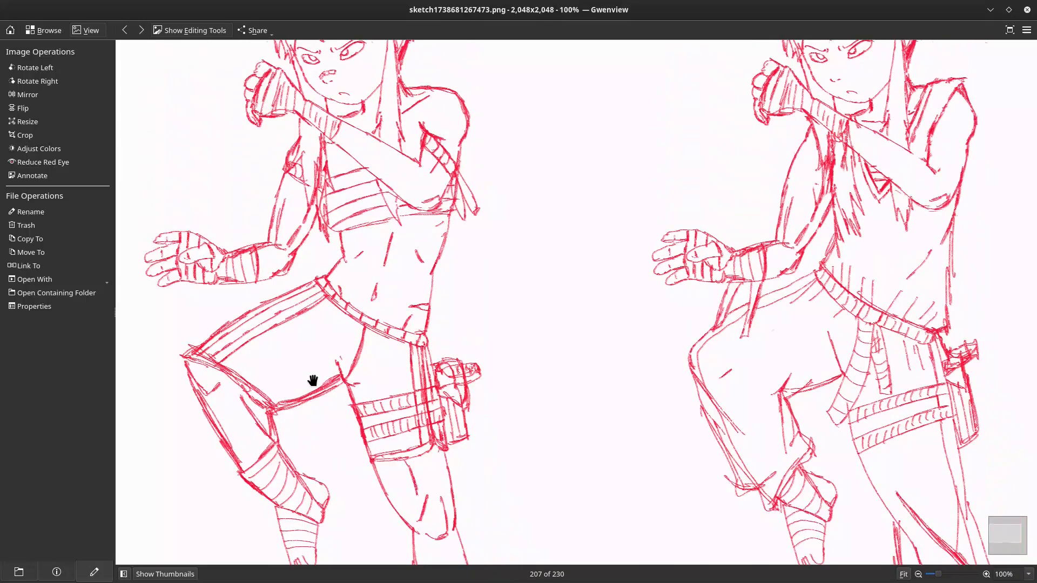
Examine the face, hair, hand wraps and chest wrap in the sketch, and view both figures at 71%.
scroll(313, 381, "up", 5)
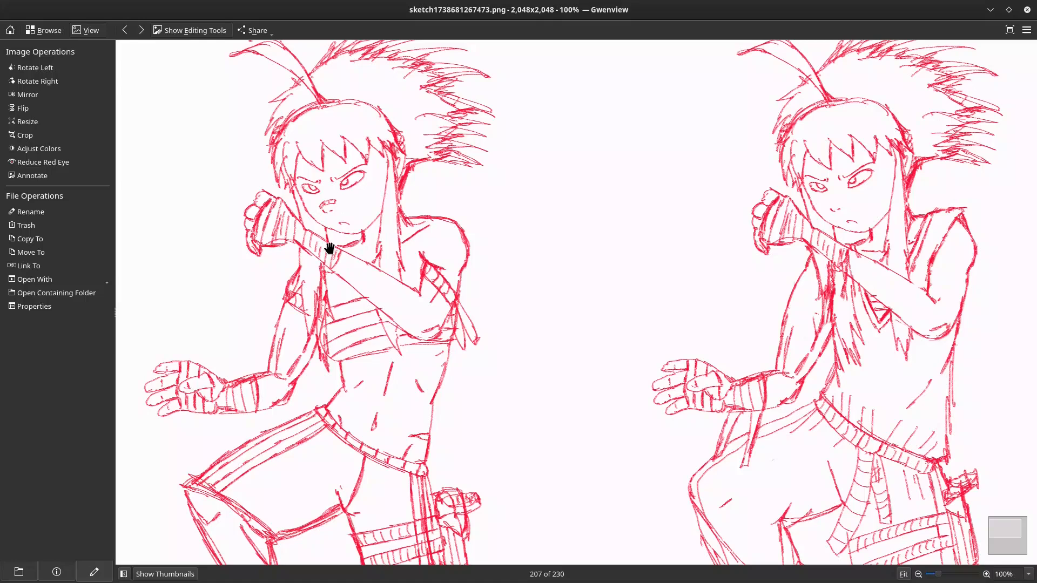
scroll(358, 313, "down", 1)
scroll(359, 313, "down", 8)
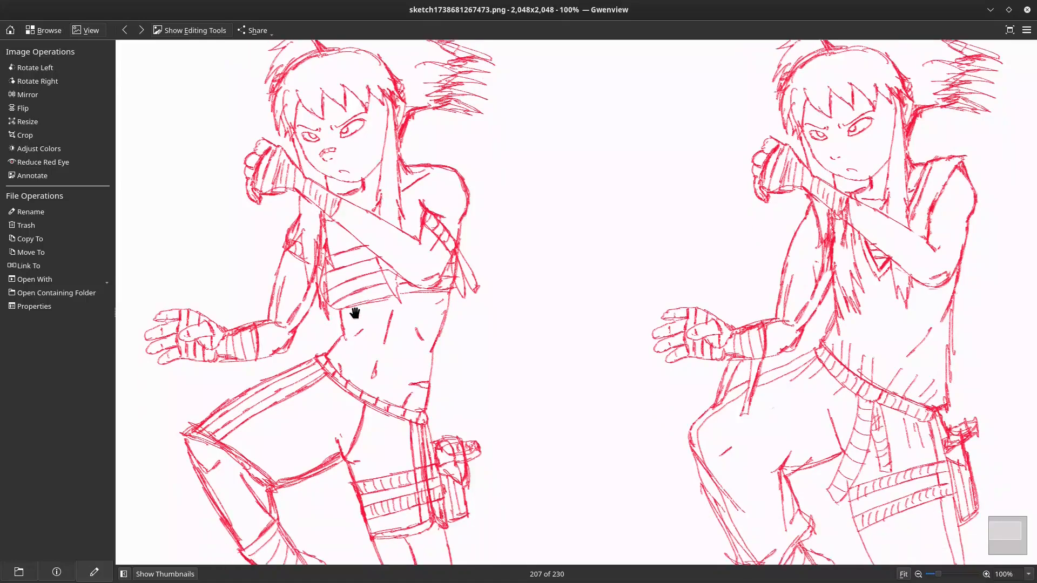
scroll(381, 246, "up", 7)
mouse_move(417, 580)
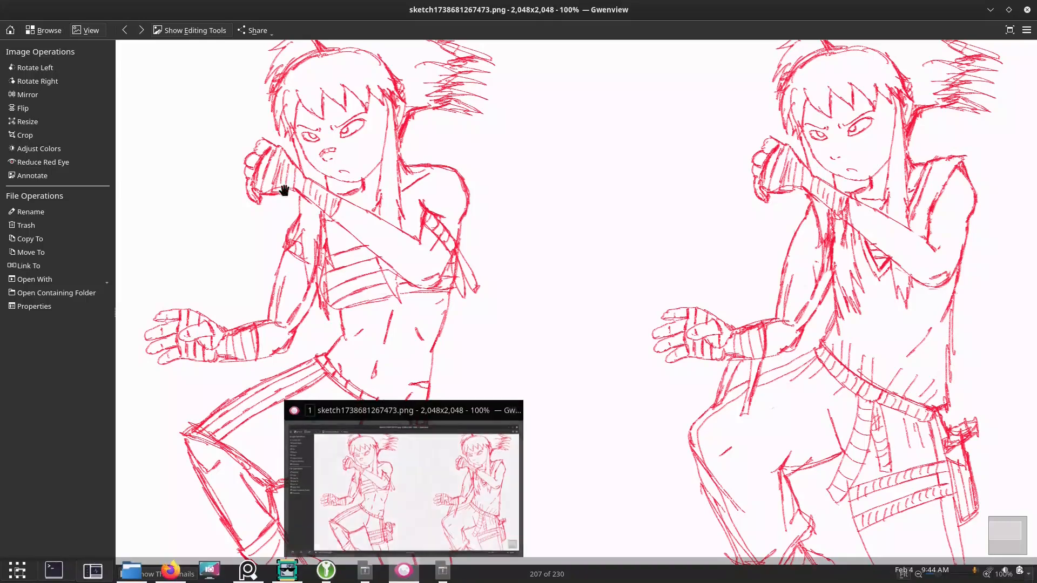
scroll(324, 200, "up", 3)
scroll(373, 286, "down", 1)
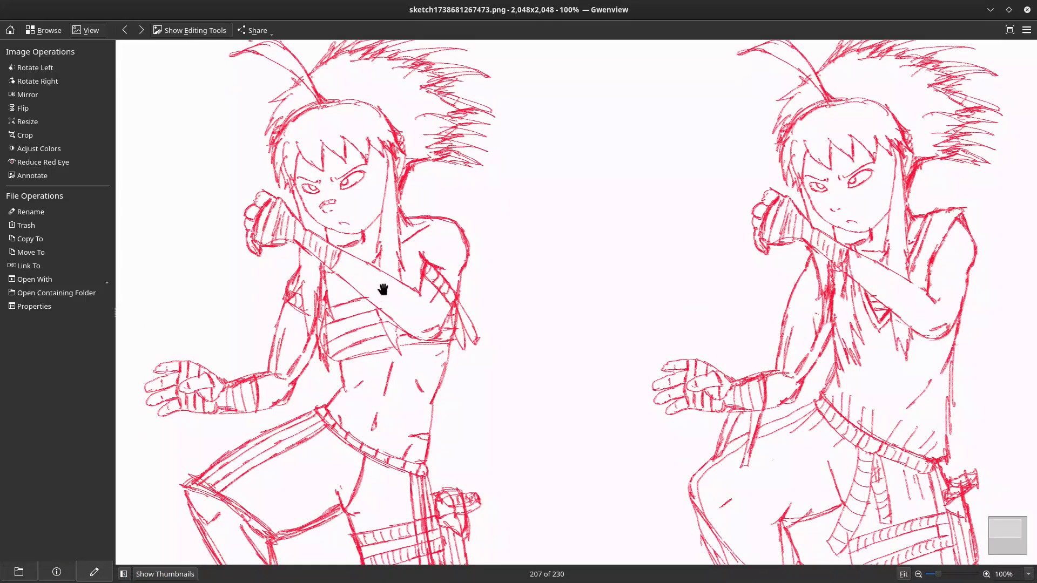
scroll(383, 289, "down", 1)
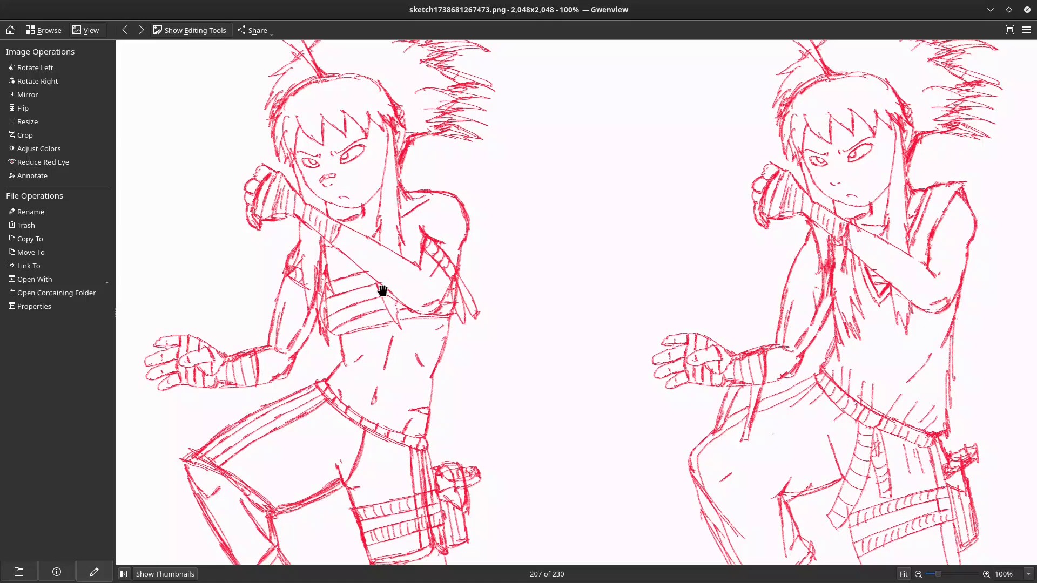
scroll(382, 291, "down", 1, "ctrl")
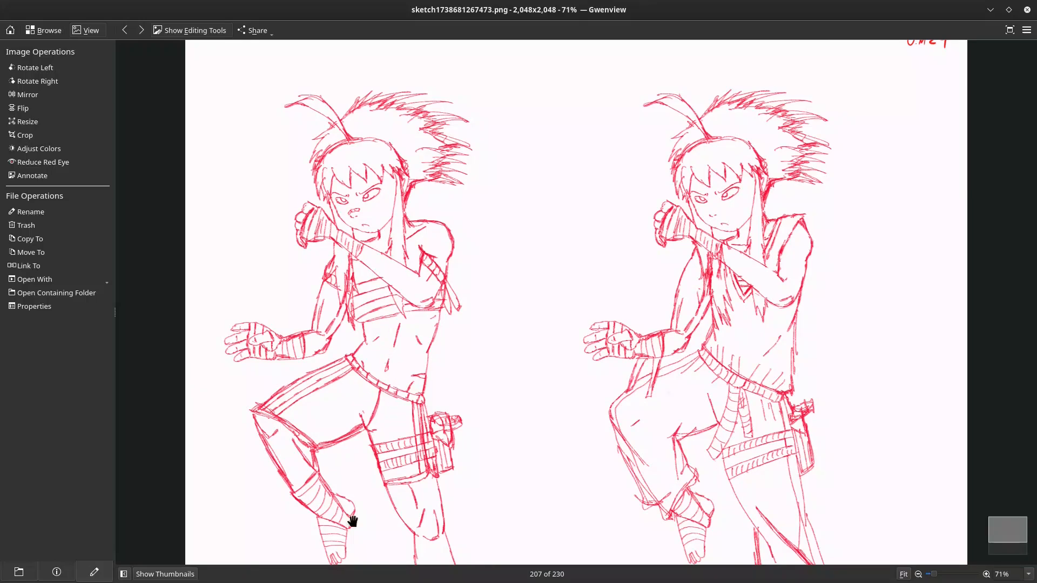
Switch to Firefox and view the Soul Calibur and Dead or Alive character reference images, then minimize the browser.
left_click(174, 577)
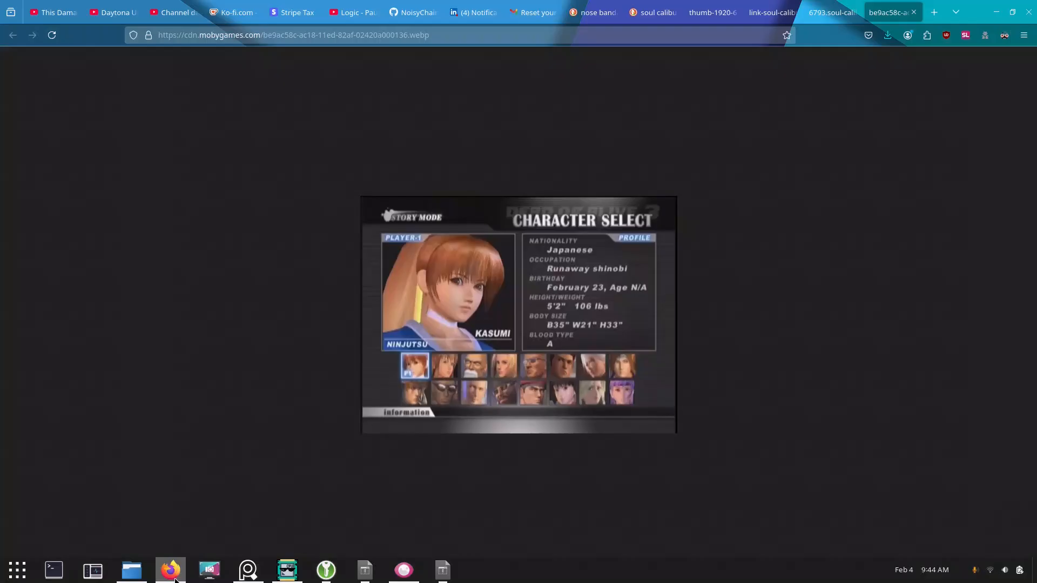
left_click(825, 14)
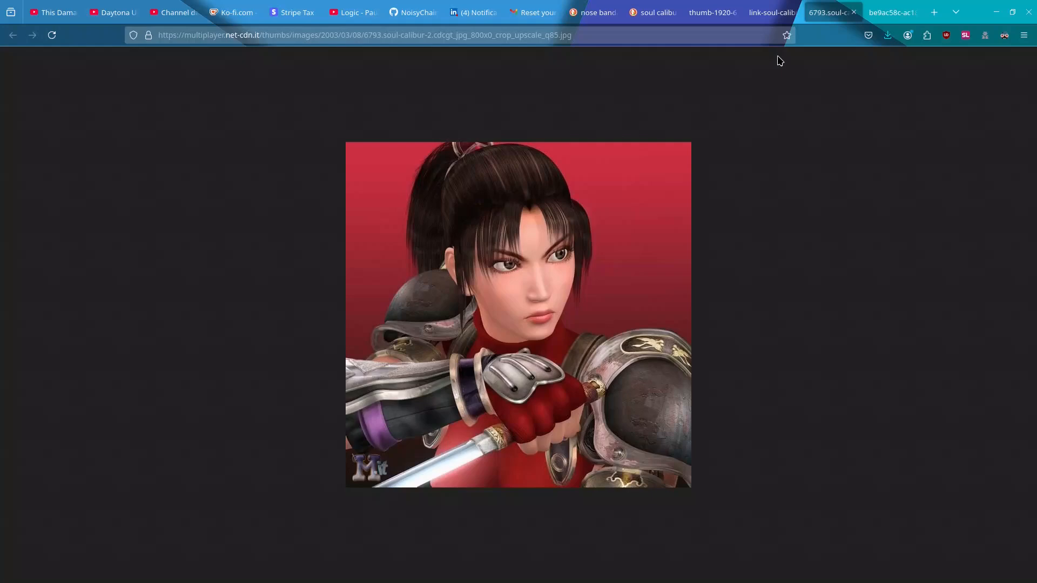
left_click(723, 14)
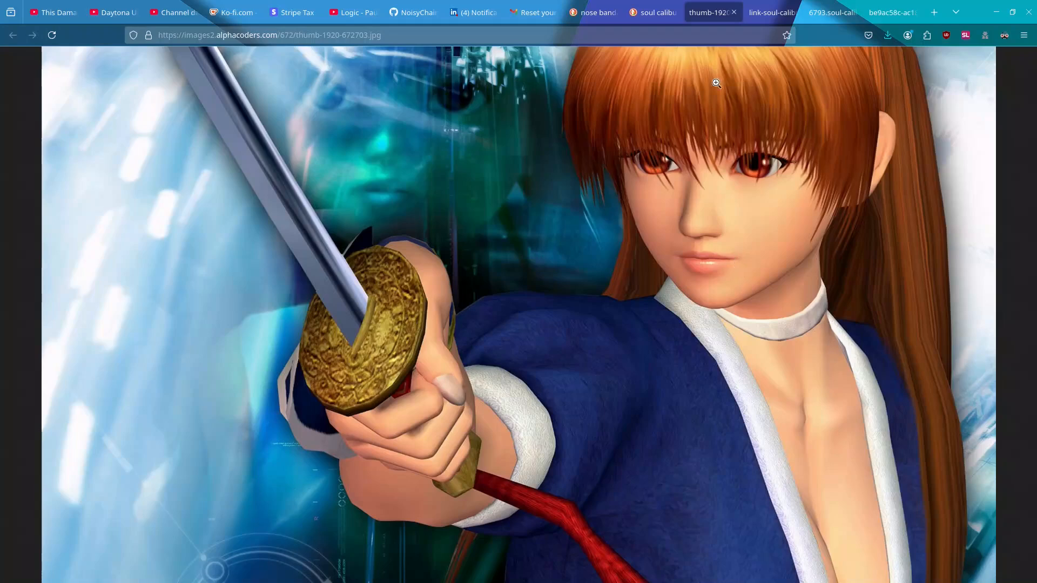
left_click(776, 14)
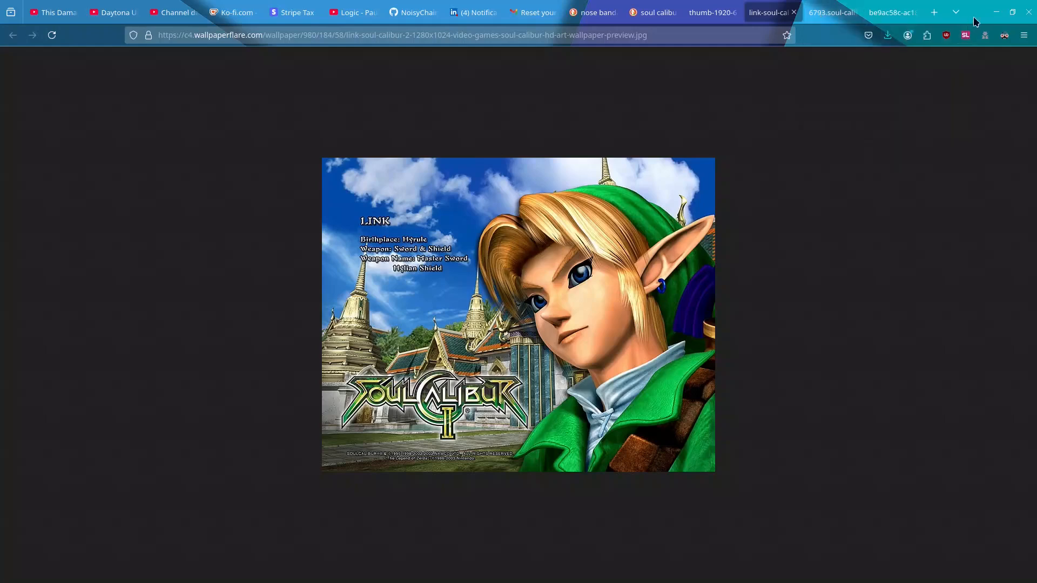
left_click(995, 12)
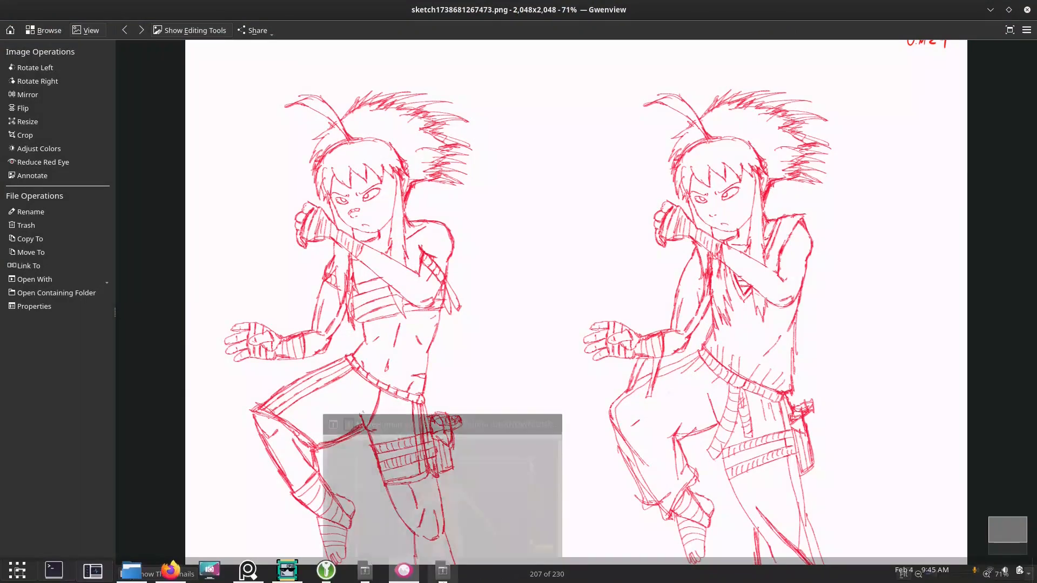
Switch to MakeHuman and open the main macro modelling settings for the White base model.
mouse_move(378, 578)
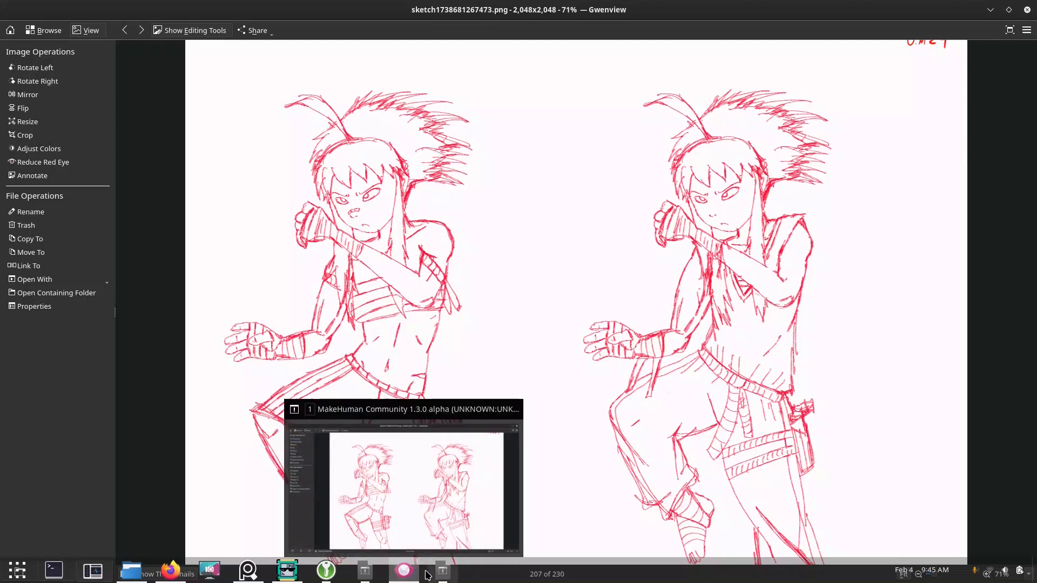
mouse_move(443, 571)
mouse_move(355, 458)
left_click(384, 525)
left_click_drag(364, 319, 509, 301)
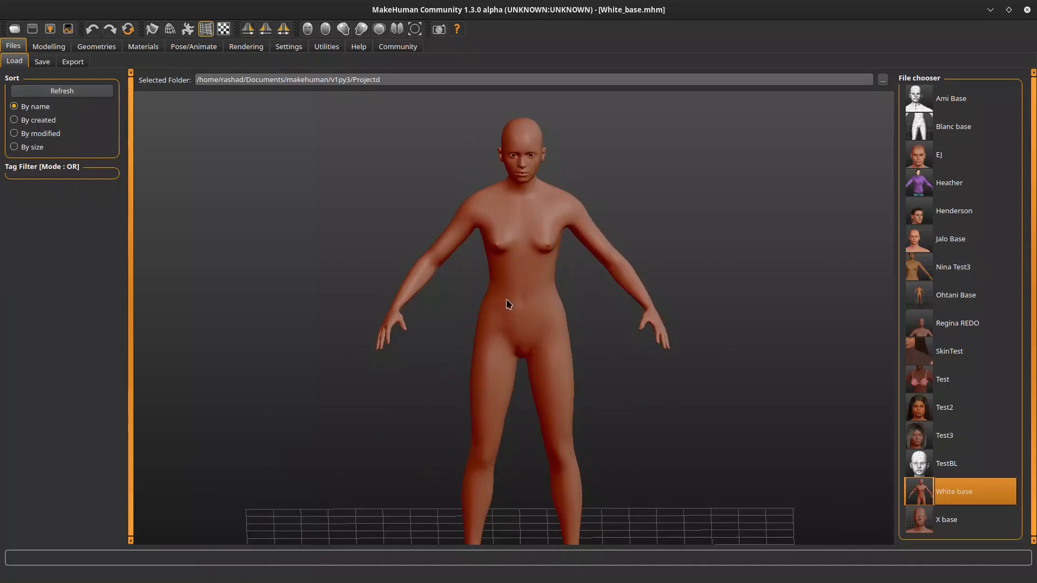
left_click(50, 47)
left_click_drag(533, 200, 562, 200)
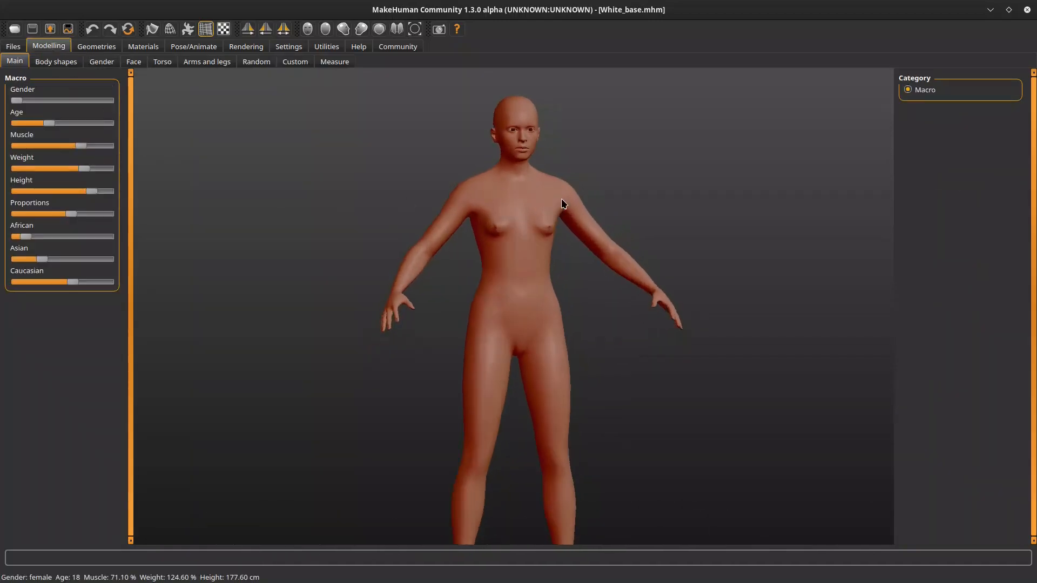
scroll(533, 202, "up", 3)
scroll(529, 204, "down", 2)
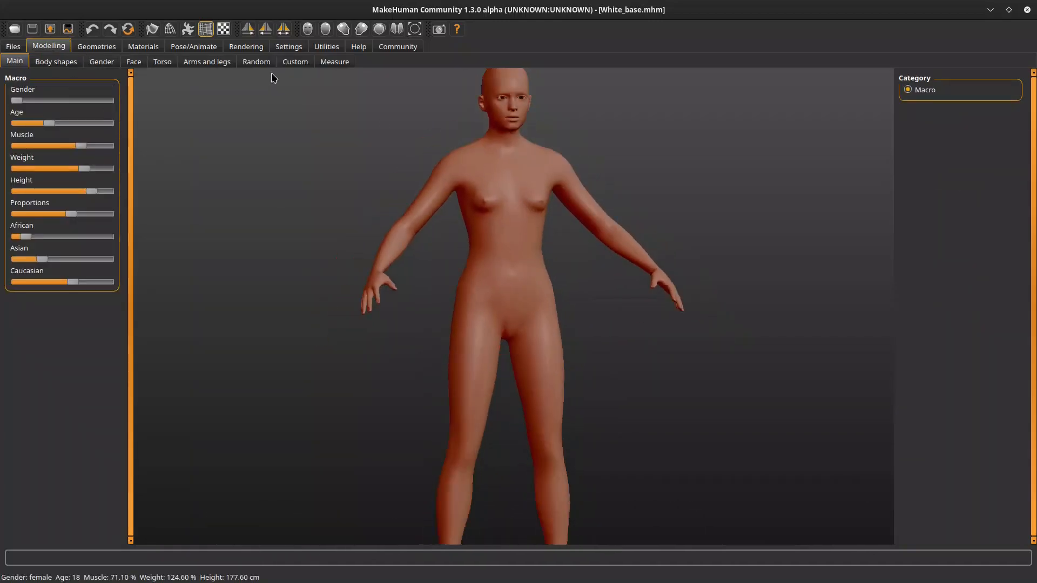
Show the base model as a wireframe and examine the mesh topology of its torso, shoulders and arms.
left_click(169, 29)
scroll(494, 196, "up", 3)
scroll(506, 181, "up", 2)
scroll(507, 178, "down", 1)
middle_click_drag(511, 170, 548, 215)
scroll(507, 226, "up", 4)
left_click_drag(513, 244, 524, 259)
scroll(517, 268, "down", 2)
scroll(524, 271, "up", 1)
middle_click_drag(524, 271, 535, 308)
scroll(520, 295, "down", 1)
scroll(548, 311, "down", 1)
scroll(555, 296, "up", 1)
scroll(534, 307, "down", 2)
scroll(526, 307, "down", 1)
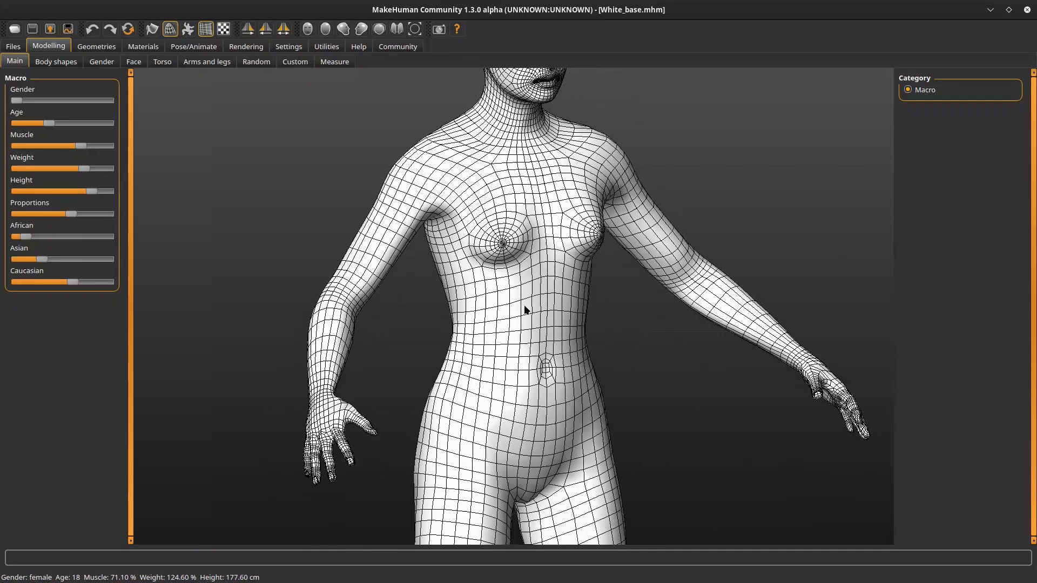
mouse_move(458, 292)
left_mouse_down()
mouse_move(440, 289)
mouse_move(454, 300)
left_mouse_up()
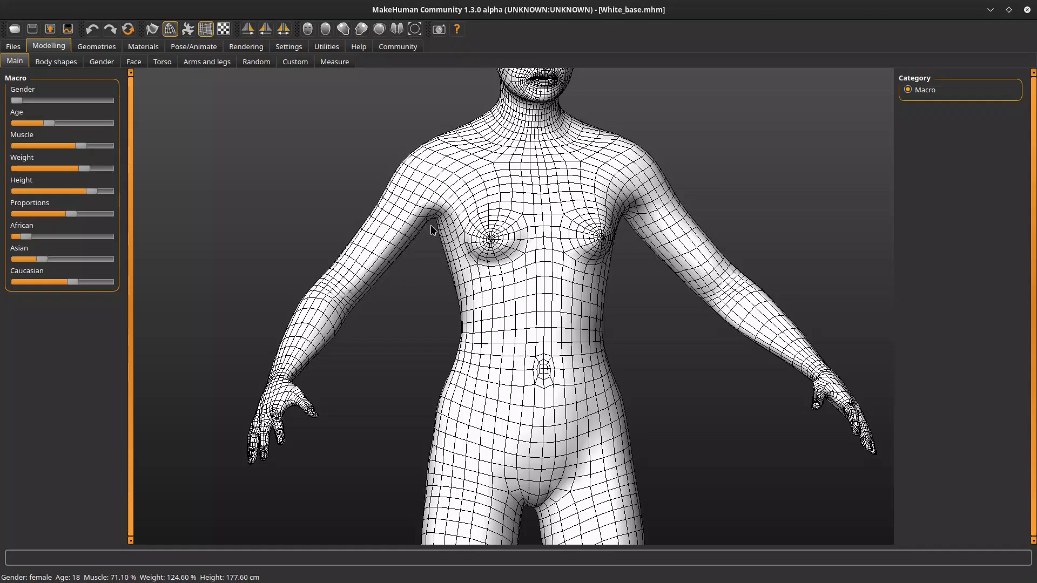
scroll(514, 229, "up", 1)
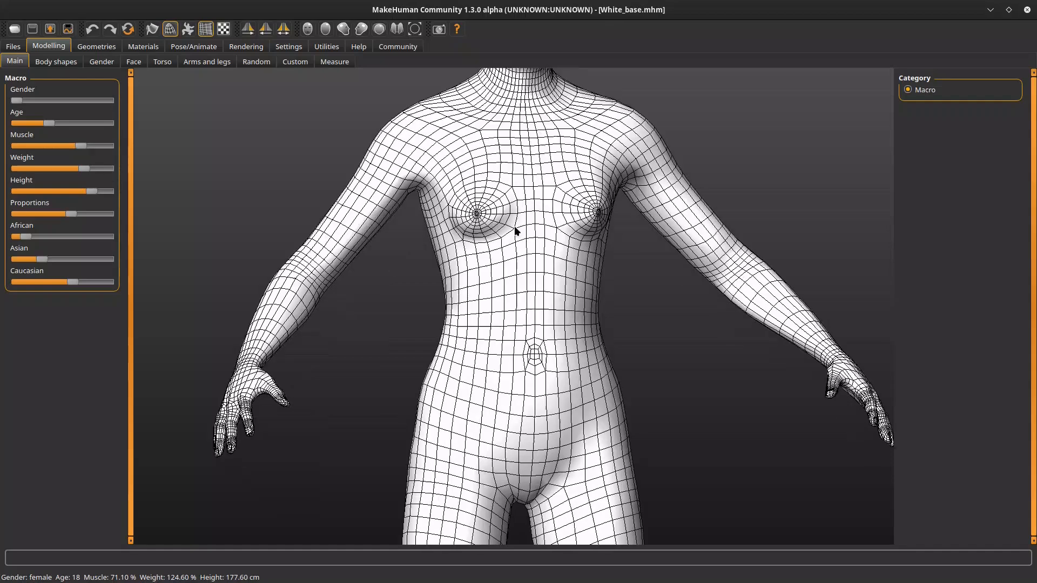
Examine the wireframe topology of the base mesh's shoulders, chest, waist, hips and thighs from the front and both sides.
scroll(535, 245, "down", 2)
left_click_drag(536, 248, 624, 348)
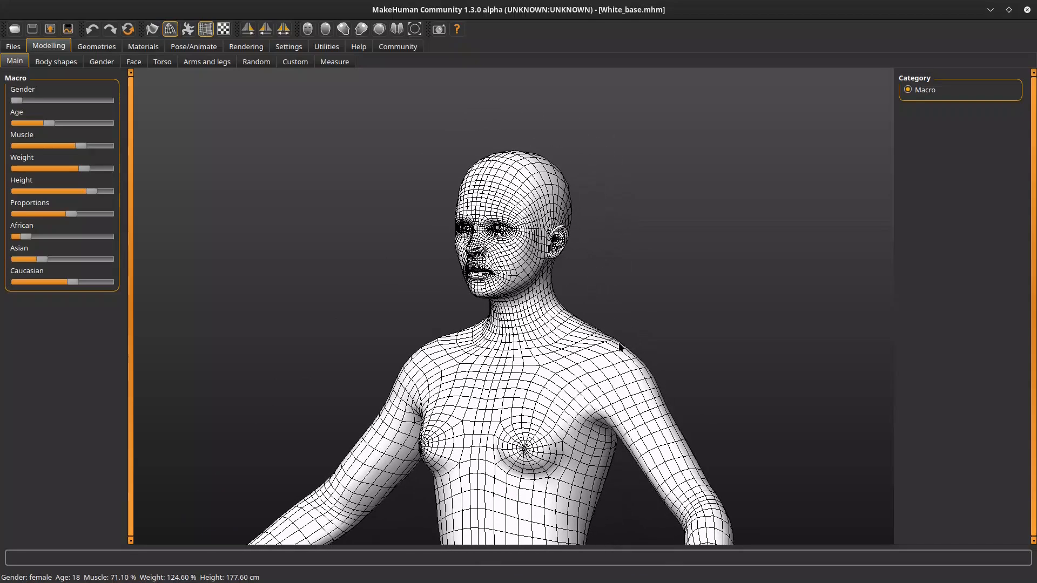
mouse_move(577, 384)
left_mouse_down()
mouse_move(599, 388)
mouse_move(584, 380)
left_mouse_up()
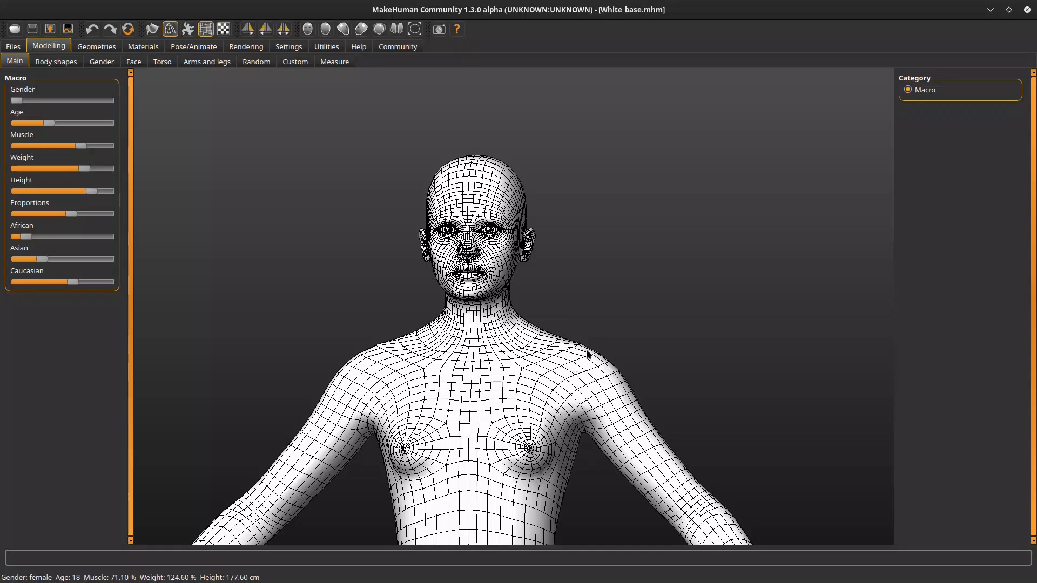
scroll(564, 415, "up", 2)
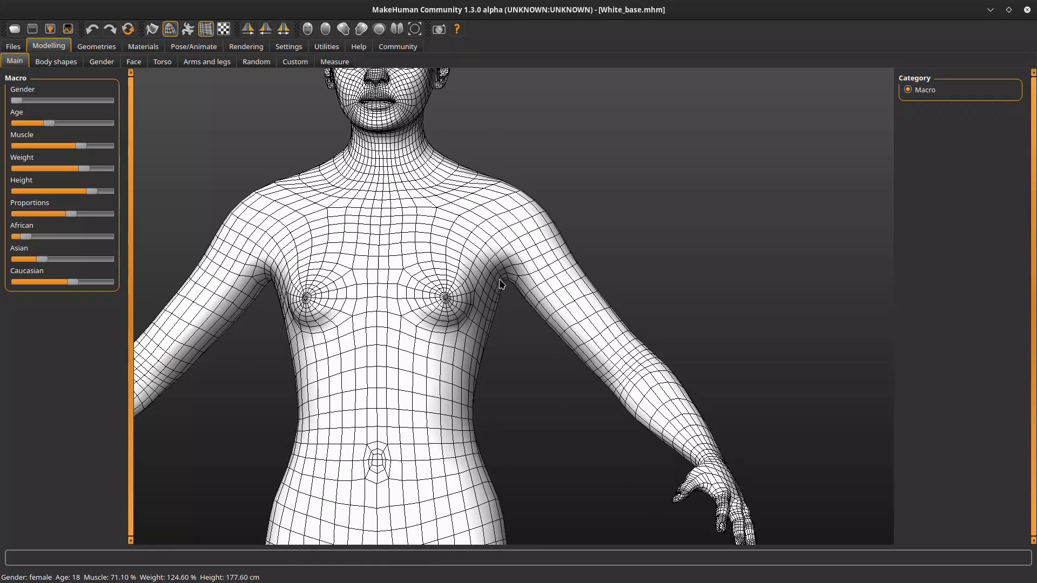
middle_click_drag(493, 256, 547, 277)
left_click_drag(465, 303, 491, 310)
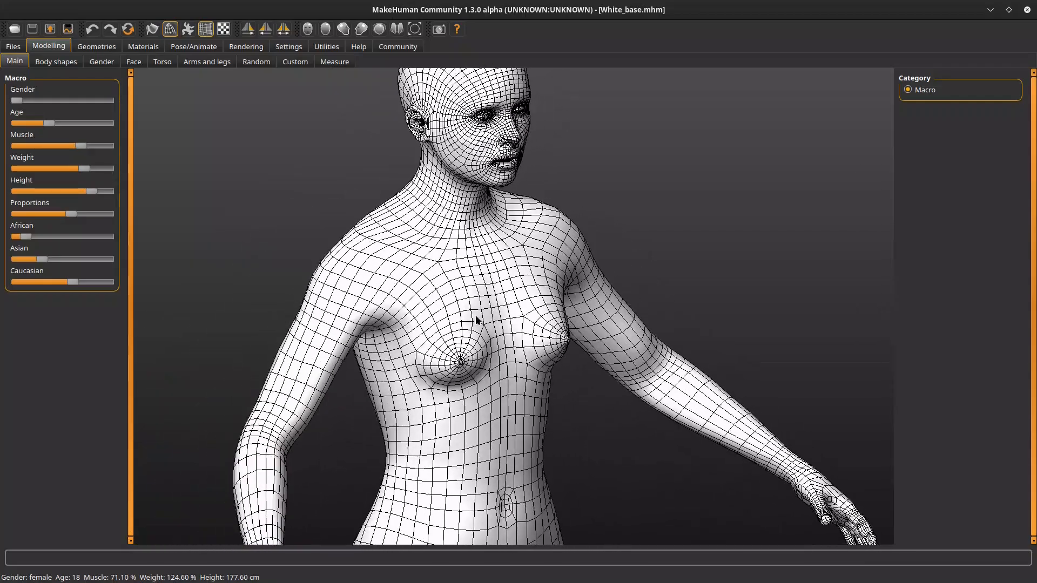
scroll(455, 325, "up", 2)
scroll(486, 319, "down", 4)
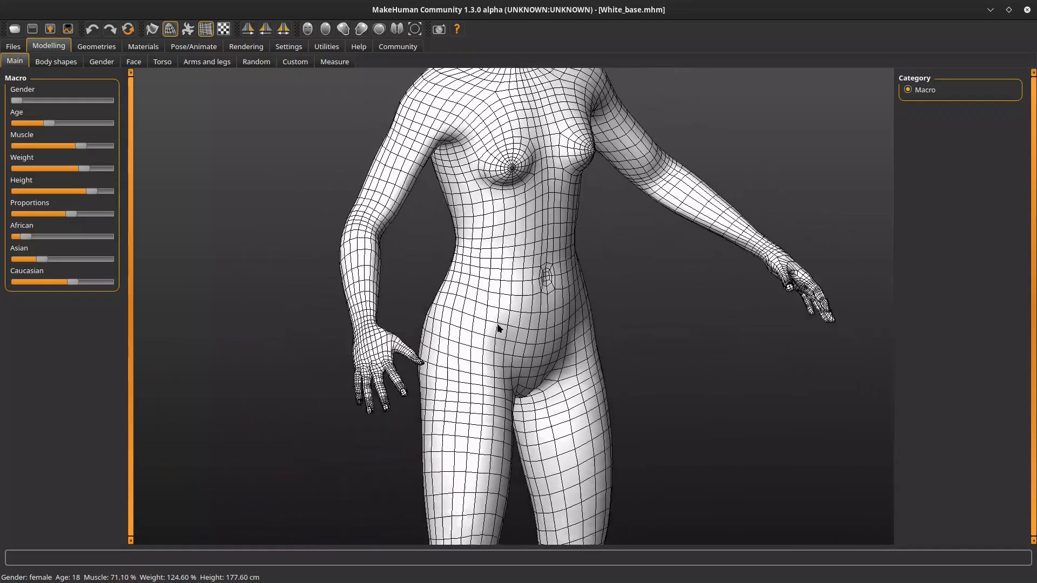
middle_click_drag(487, 318, 493, 263)
left_click_drag(469, 285, 492, 278)
middle_click_drag(492, 279, 494, 342)
left_click_drag(496, 318, 497, 306)
scroll(504, 277, "up", 2)
middle_click_drag(498, 302, 469, 343)
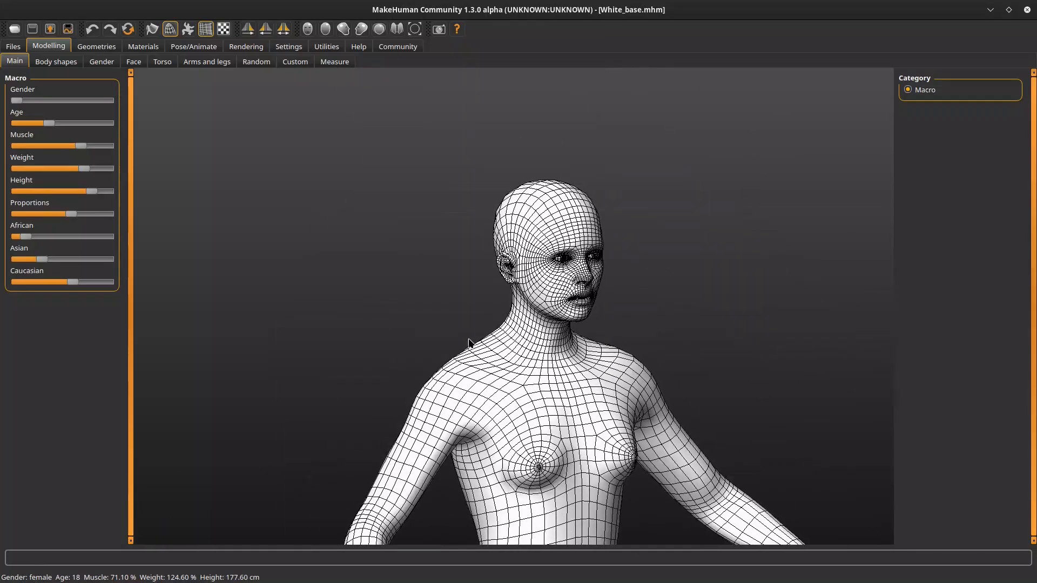
Inspect the wireframe of the base mesh's head, face, ear and neck up close, and bring the whole upper body into front view.
left_click_drag(479, 341, 511, 346)
scroll(532, 314, "up", 5)
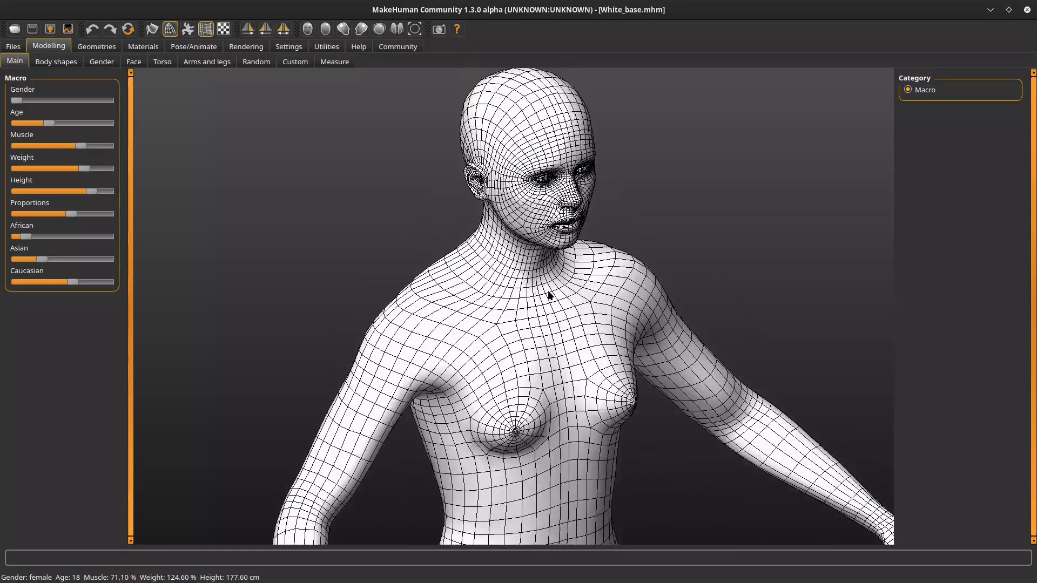
left_click_drag(553, 298, 493, 286)
scroll(500, 281, "down", 2)
scroll(528, 183, "up", 2)
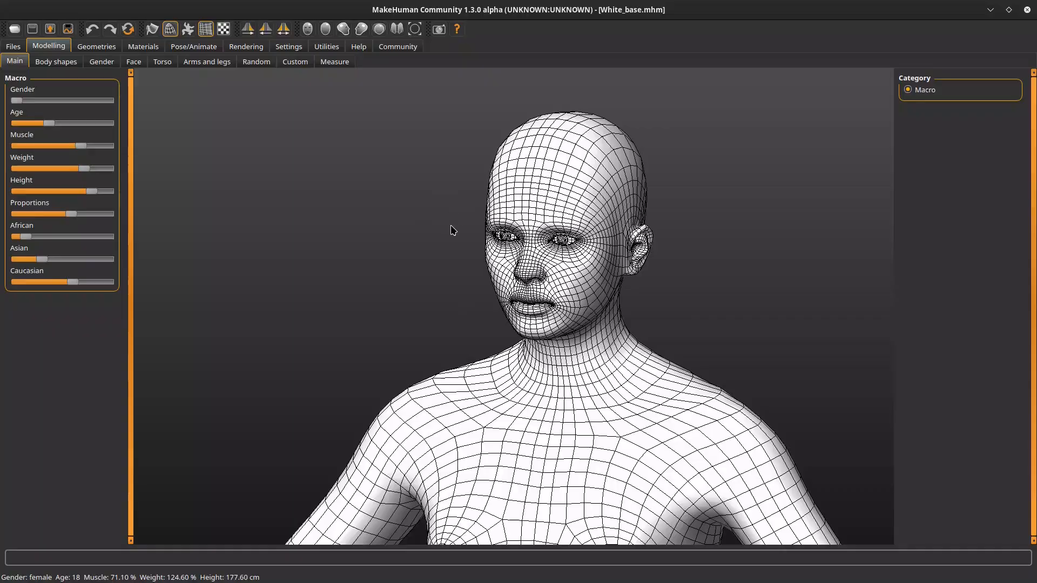
scroll(489, 233, "up", 3)
left_click_drag(522, 300, 566, 318)
scroll(526, 328, "down", 1)
left_click_drag(467, 336, 540, 249)
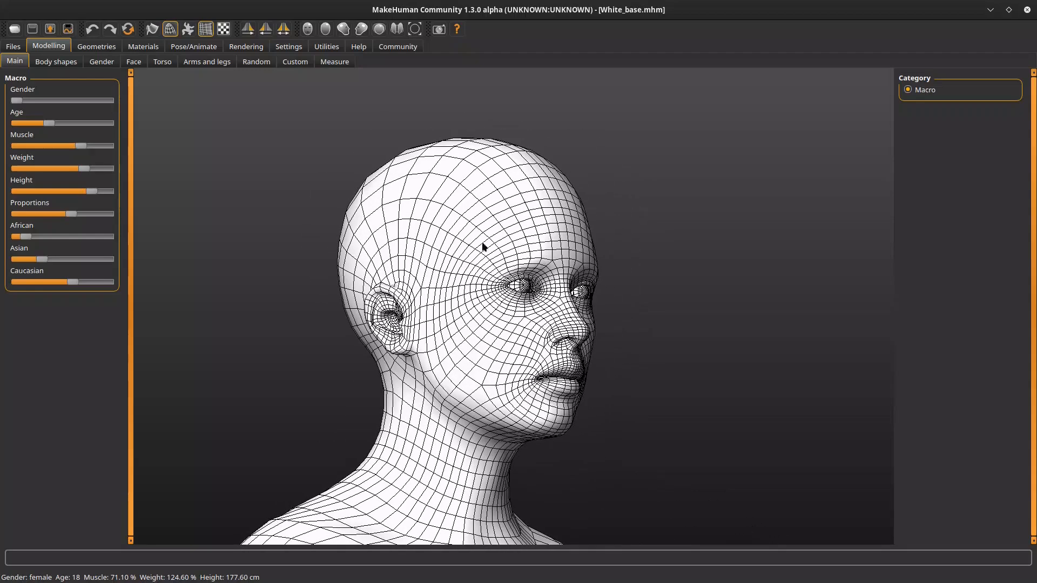
left_click_drag(487, 349, 329, 303)
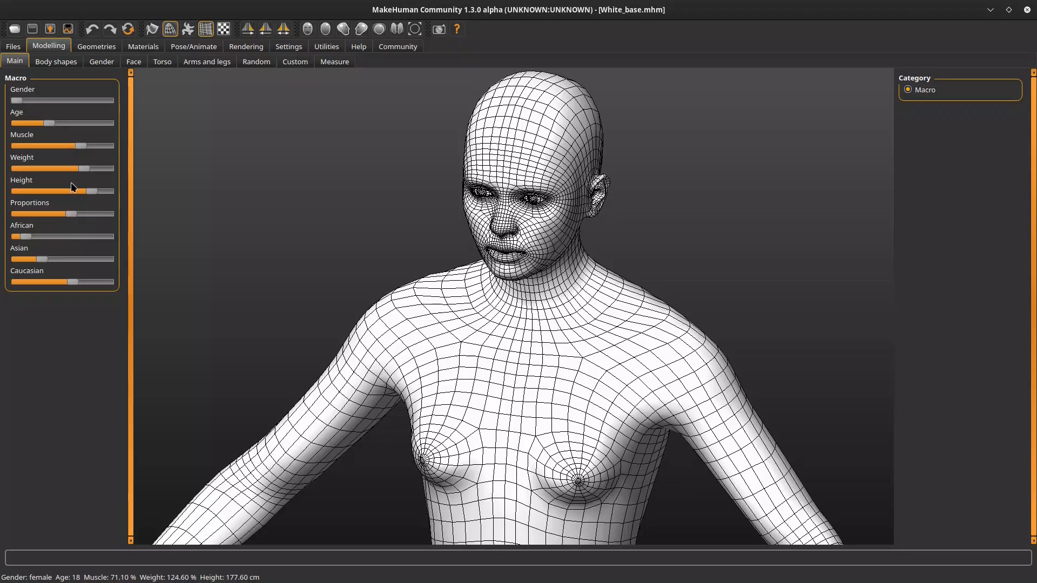
left_click_drag(406, 327, 425, 324)
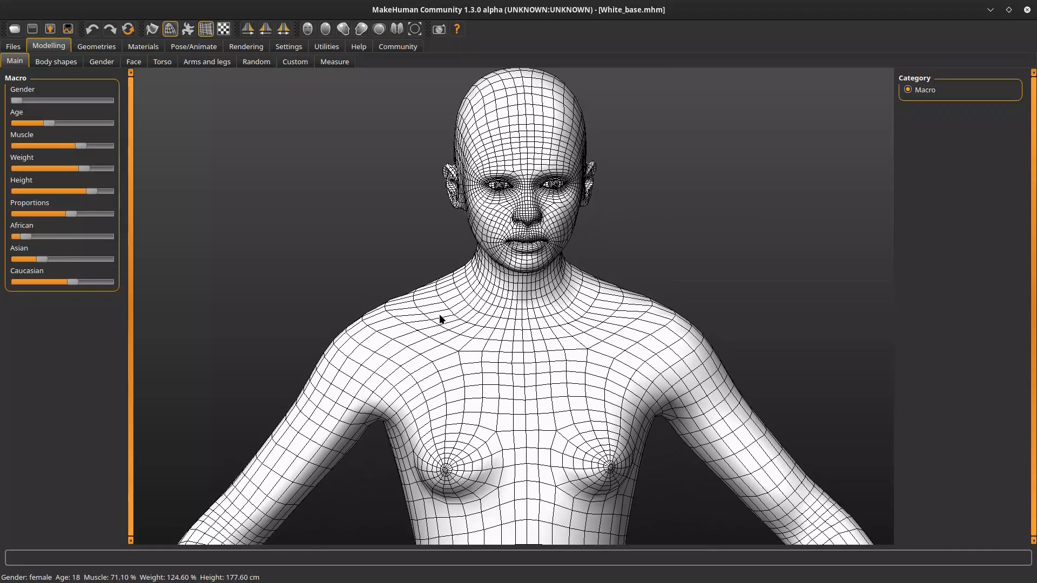
scroll(478, 327, "down", 5)
scroll(459, 300, "up", 2)
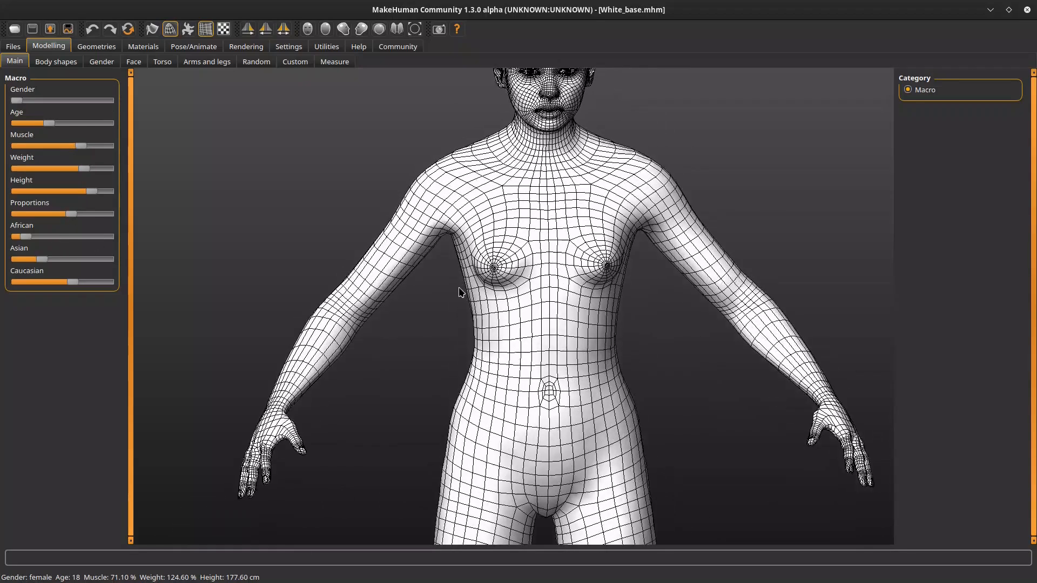
scroll(460, 289, "down", 1)
middle_click_drag(460, 289, 440, 339)
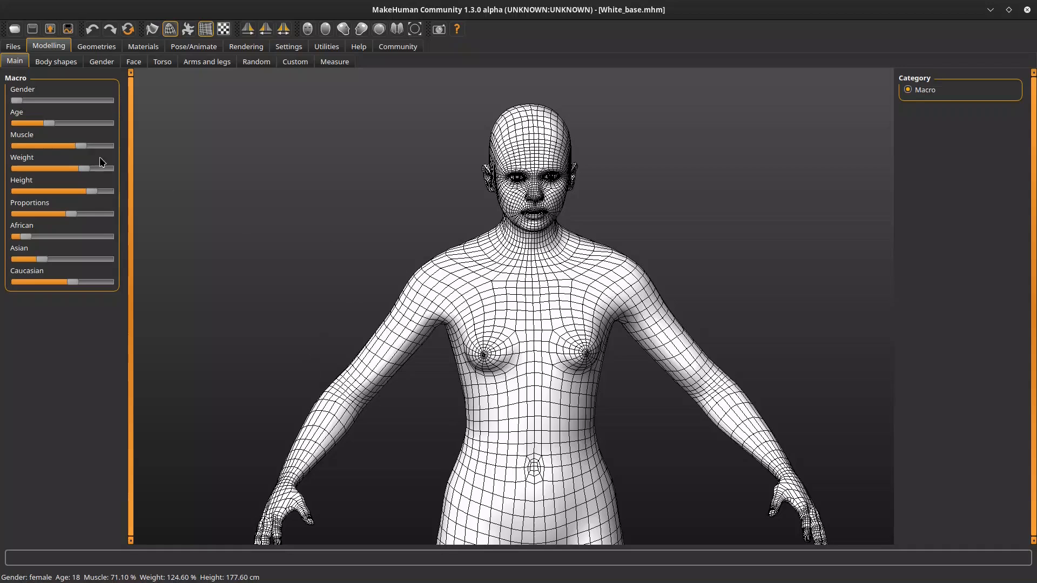
Switch to Blender and open White_V3ALT_Ablend.blend from the V3_ALT folder.
mouse_move(404, 576)
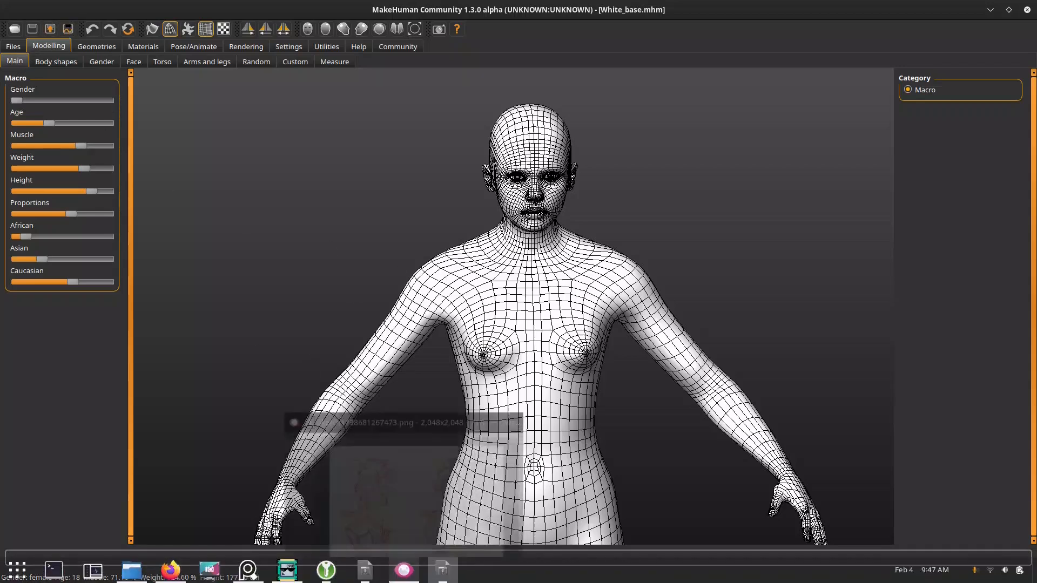
left_click(365, 571)
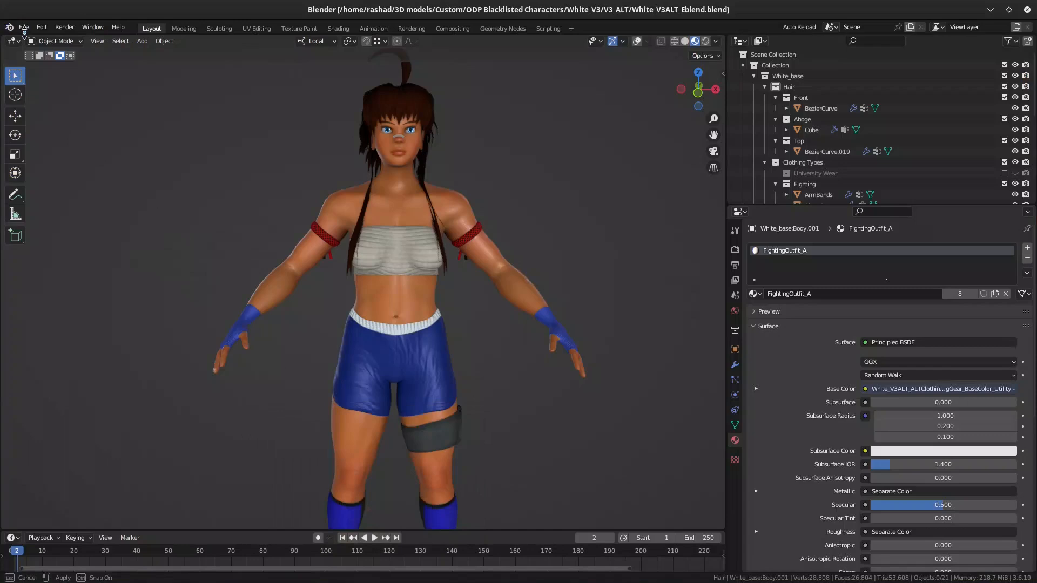
left_click(23, 28)
left_click(44, 49)
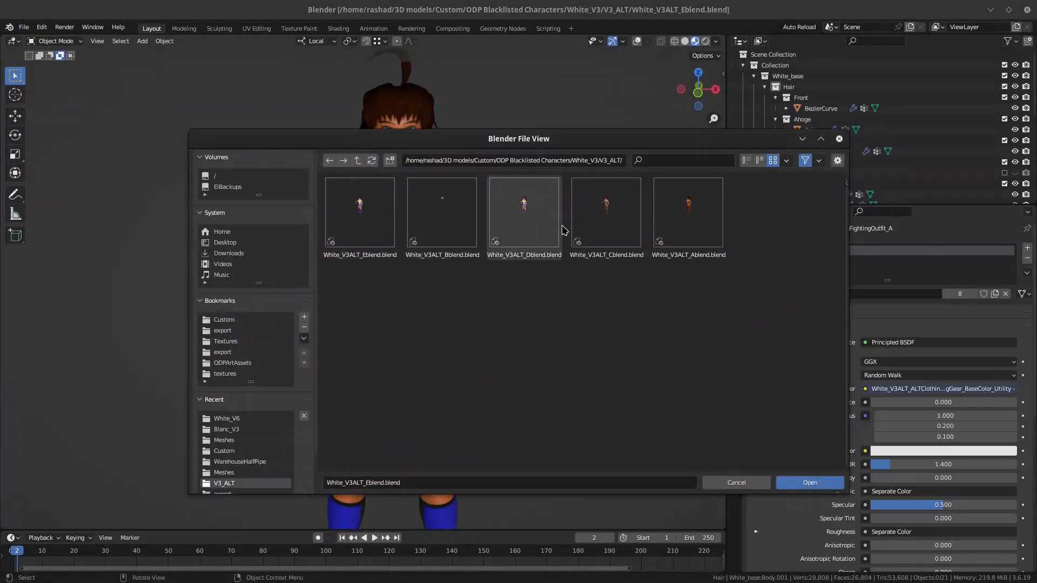
left_click(679, 215)
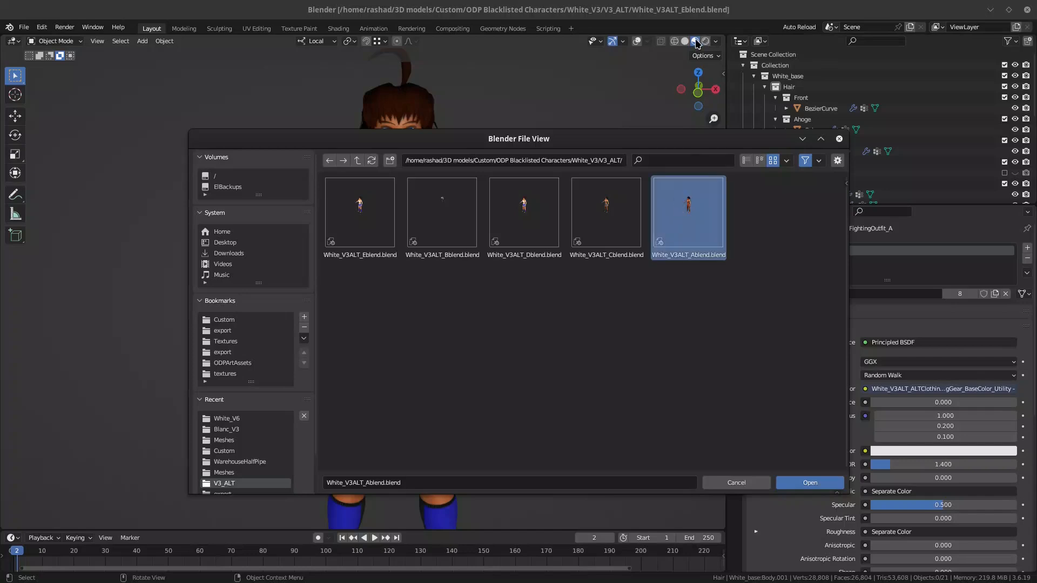
left_click(809, 482)
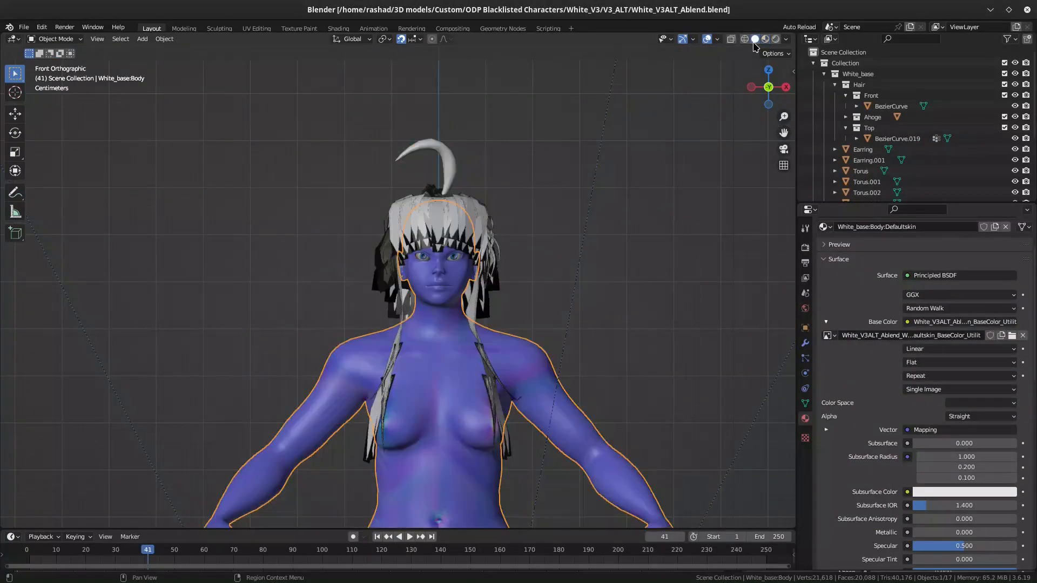
Set the solid viewport shading color to Material and view the character at an angle.
left_click(786, 39)
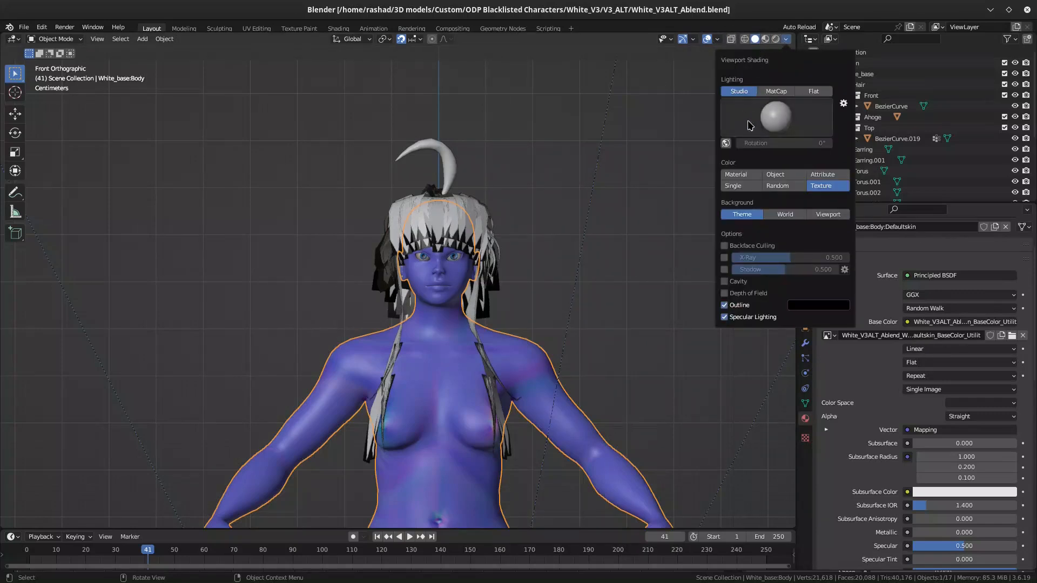
left_click(738, 174)
middle_click_drag(515, 206, 520, 216)
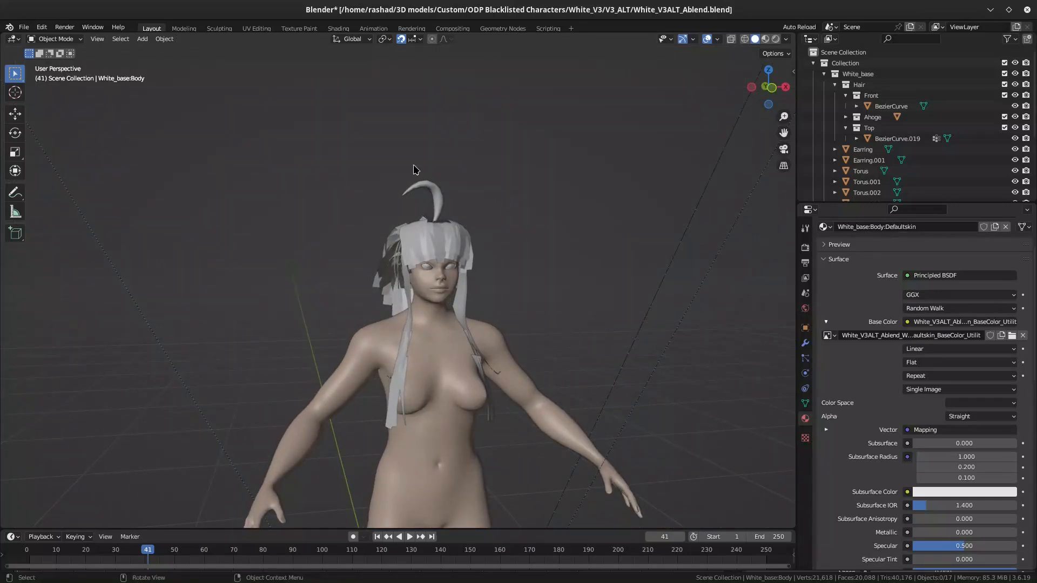
Open White_V3_A.blend from the White_V3 folder without saving the changes to the current file.
left_click(24, 27)
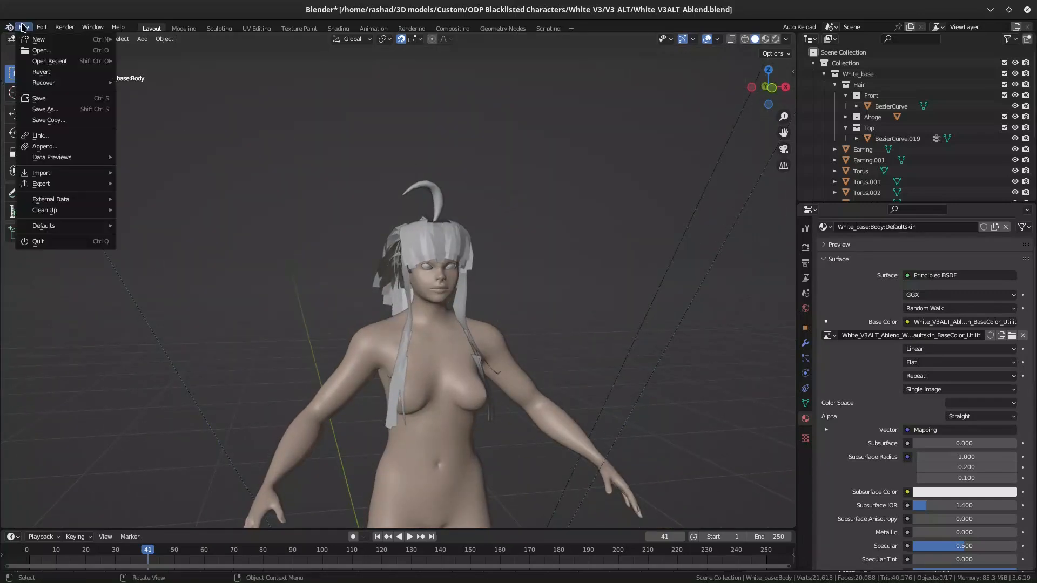
left_click(41, 50)
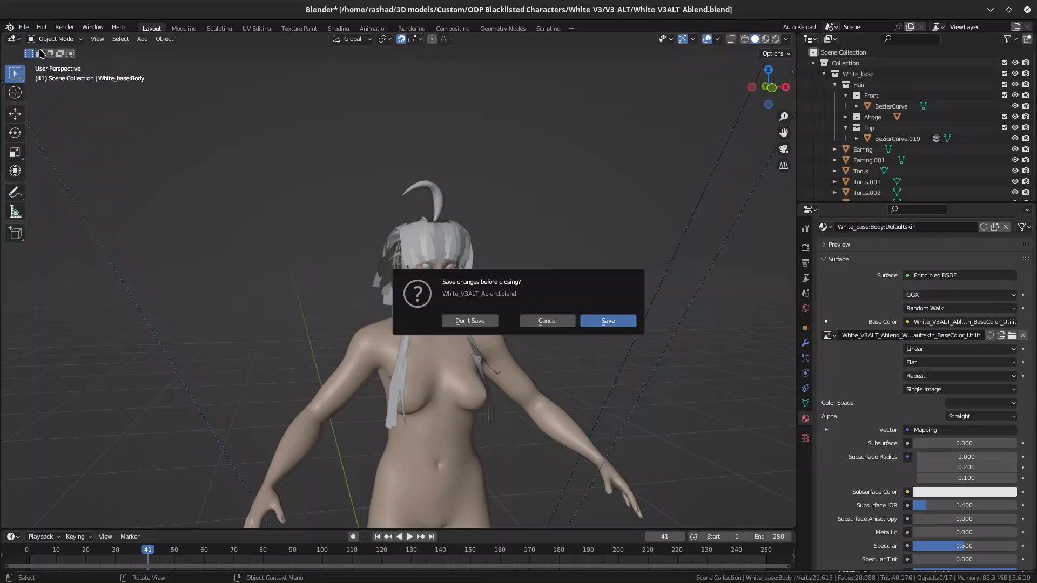
left_click(469, 321)
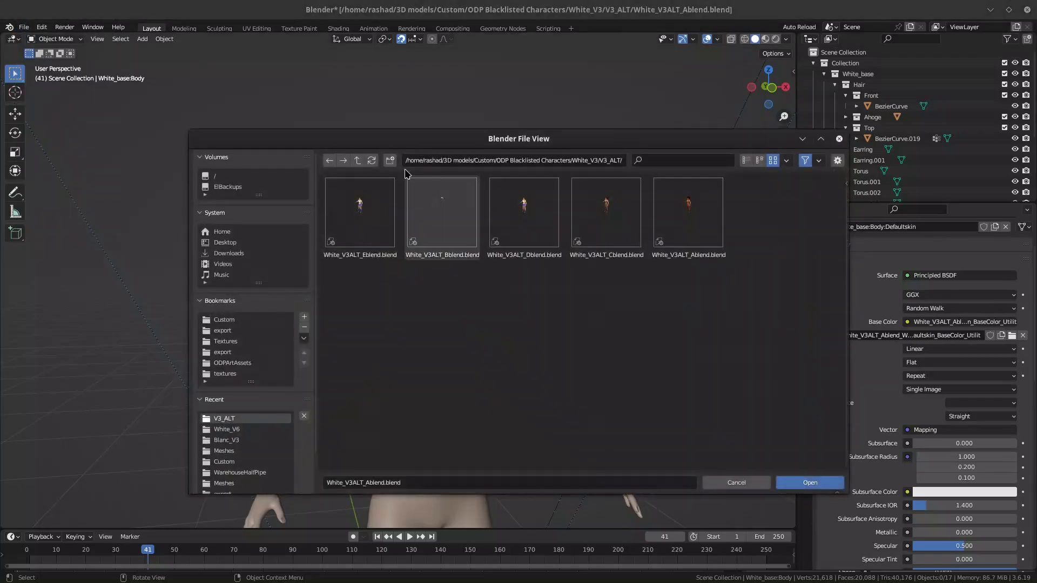
left_click(357, 161)
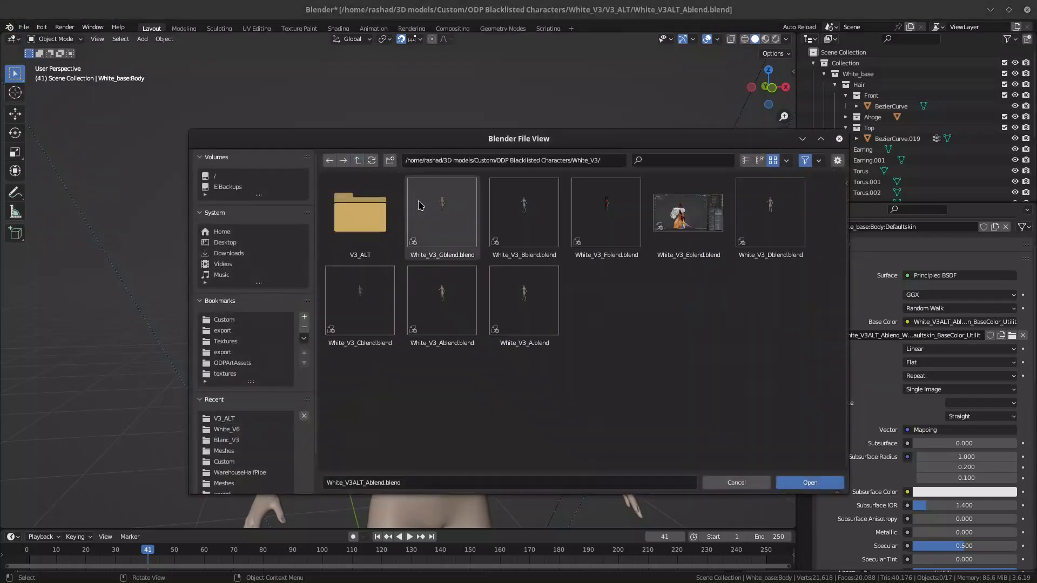
double_click(528, 295)
Examine the full figure of the imported base body and its rig's bone markers from several front angles.
middle_click_drag(650, 125, 442, 242)
scroll(543, 250, "down", 1)
scroll(543, 251, "down", 1)
scroll(527, 259, "up", 3)
scroll(502, 262, "down", 2)
scroll(504, 256, "up", 4)
scroll(385, 229, "down", 4)
scroll(429, 192, "up", 2)
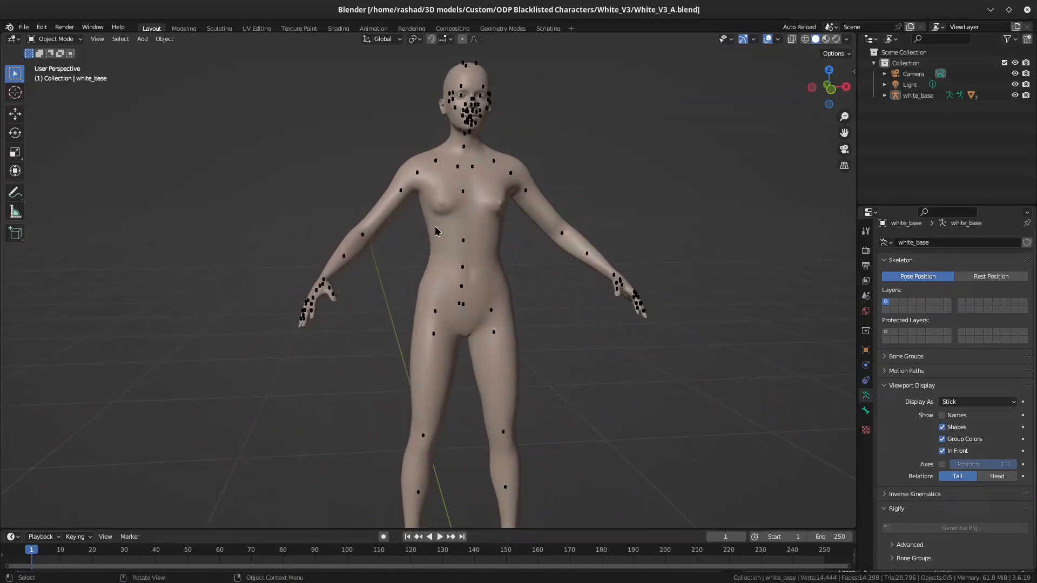
scroll(436, 225, "down", 2)
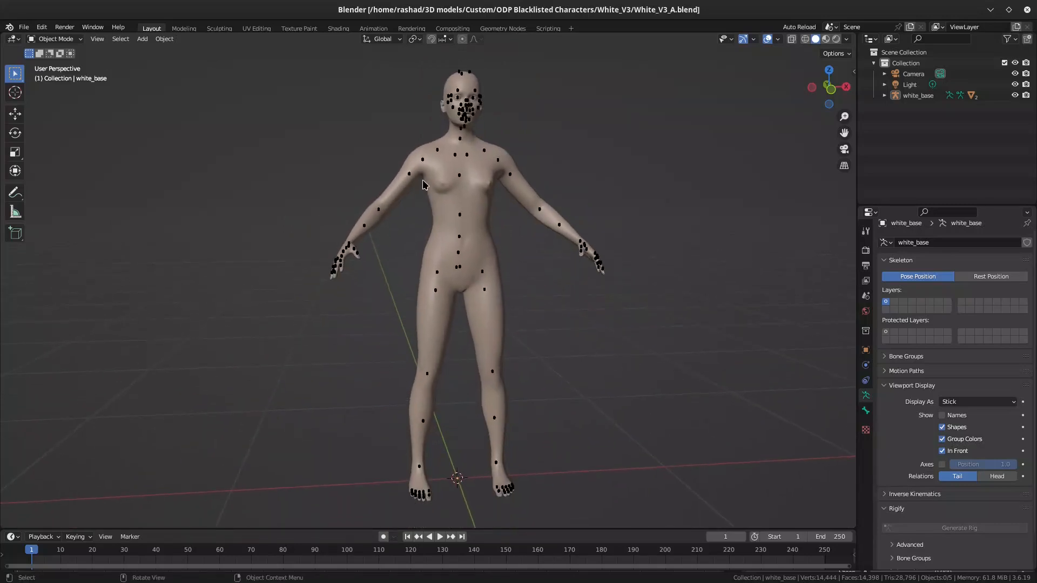
scroll(426, 179, "up", 2)
middle_click_drag(425, 162, 422, 179)
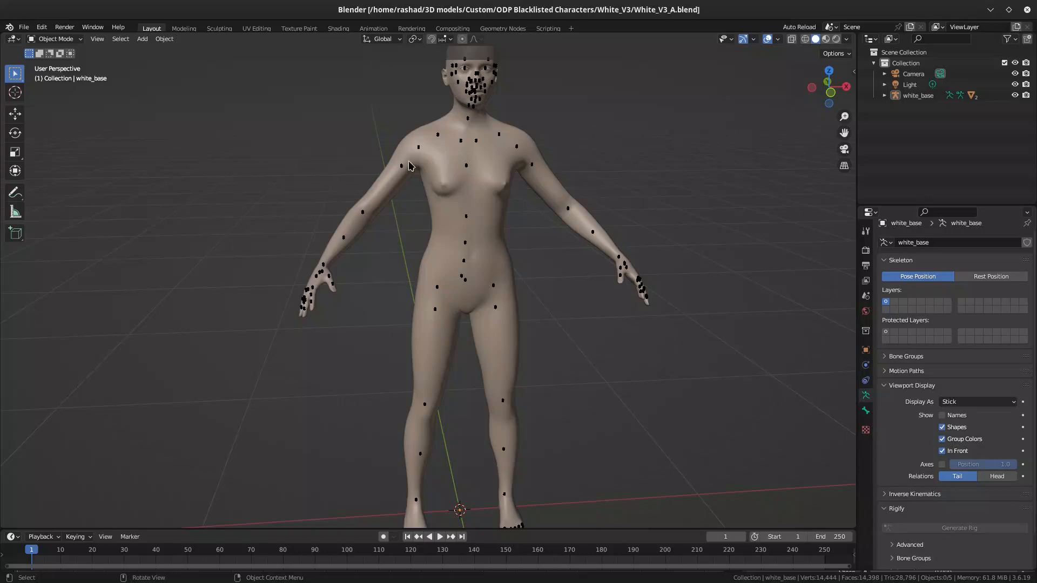
middle_click_drag(422, 193, 439, 266)
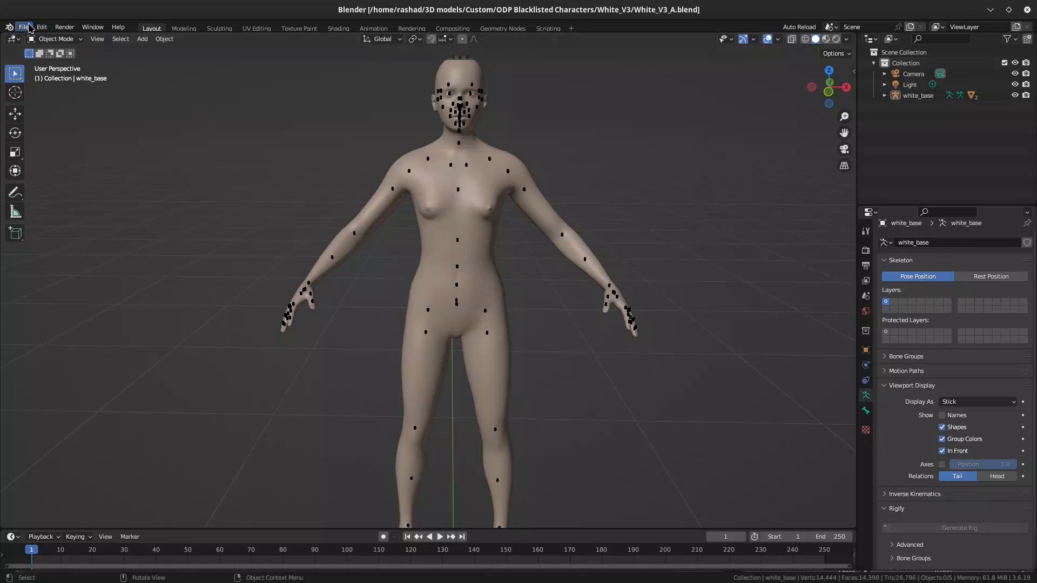
Inspect the base body's face, shoulders and arms up close and view the figure from a three-quarter angle.
scroll(540, 200, "up", 3)
scroll(484, 202, "down", 1)
scroll(485, 202, "up", 2)
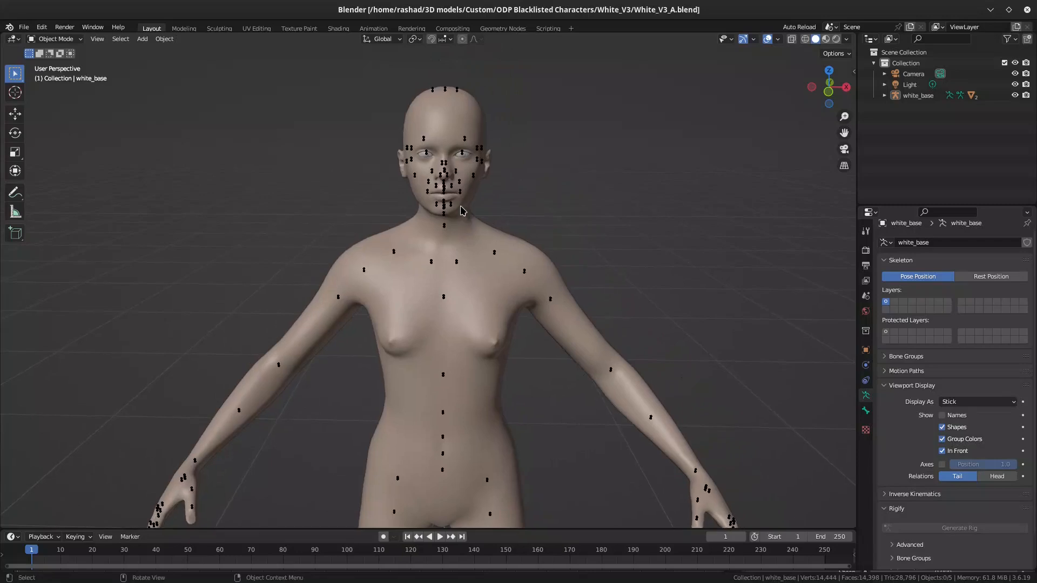
middle_click_drag(479, 285, 459, 273)
Switch to the Concept_White board in PureRef and examine the front, side and back head views under Model Reference.
mouse_move(216, 574)
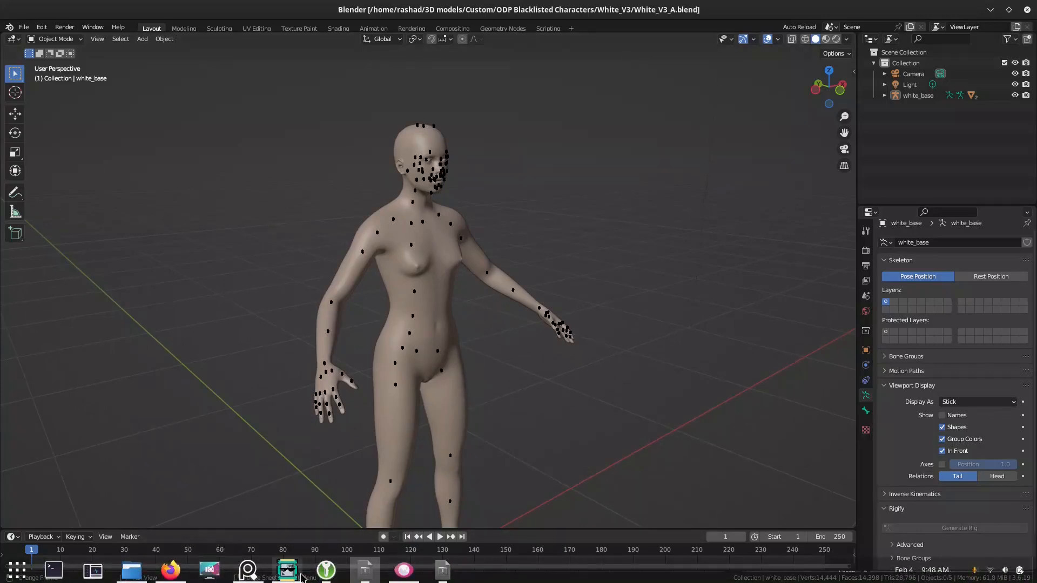
mouse_move(248, 574)
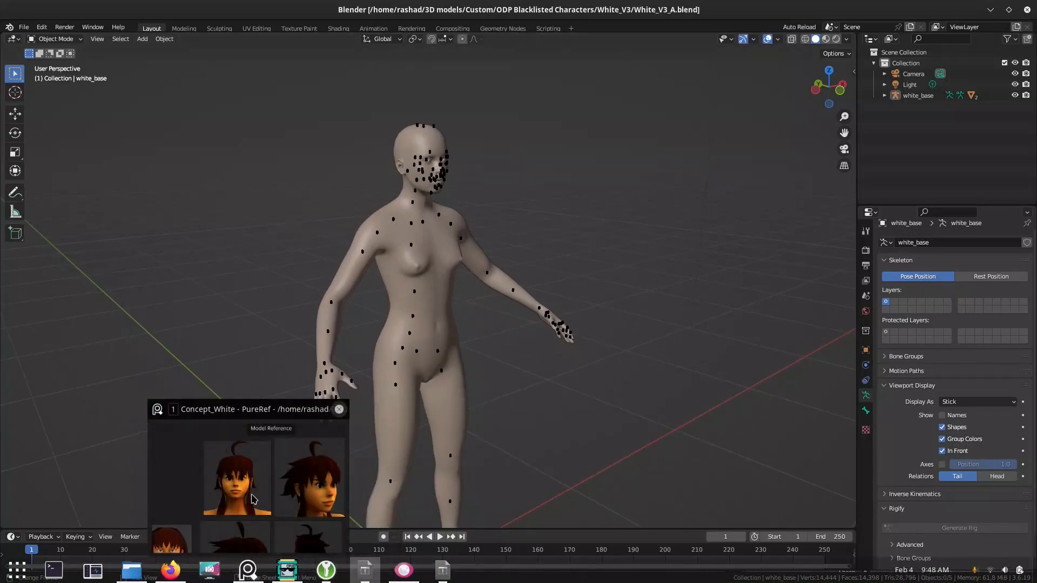
left_click(253, 498)
scroll(875, 354, "down", 2)
middle_click_drag(875, 354, 781, 354)
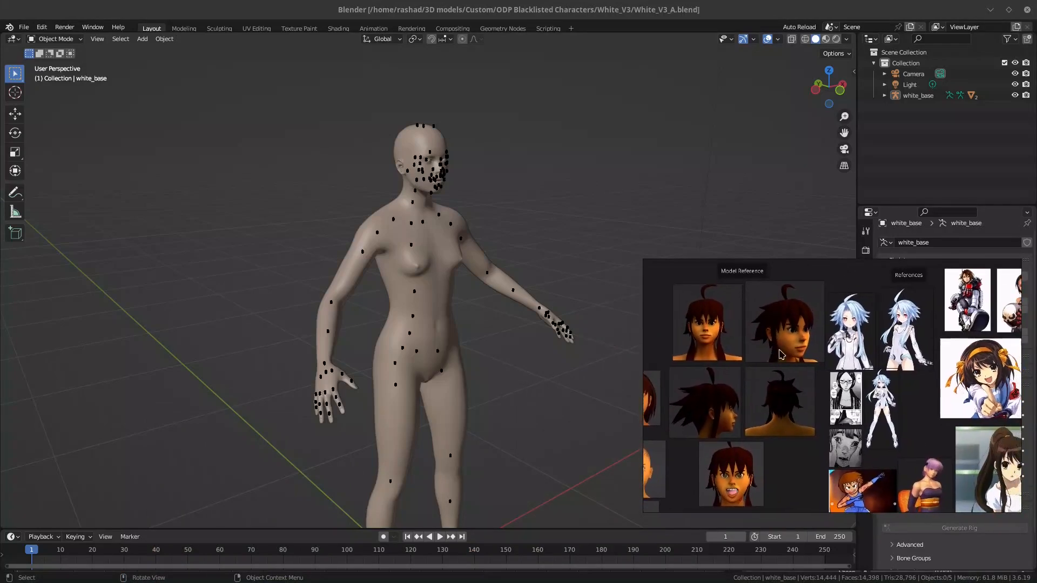
mouse_move(864, 419)
middle_mouse_down()
mouse_move(860, 400)
mouse_move(833, 398)
mouse_move(827, 424)
mouse_move(865, 423)
mouse_move(857, 425)
middle_mouse_up()
scroll(807, 396, "up", 3)
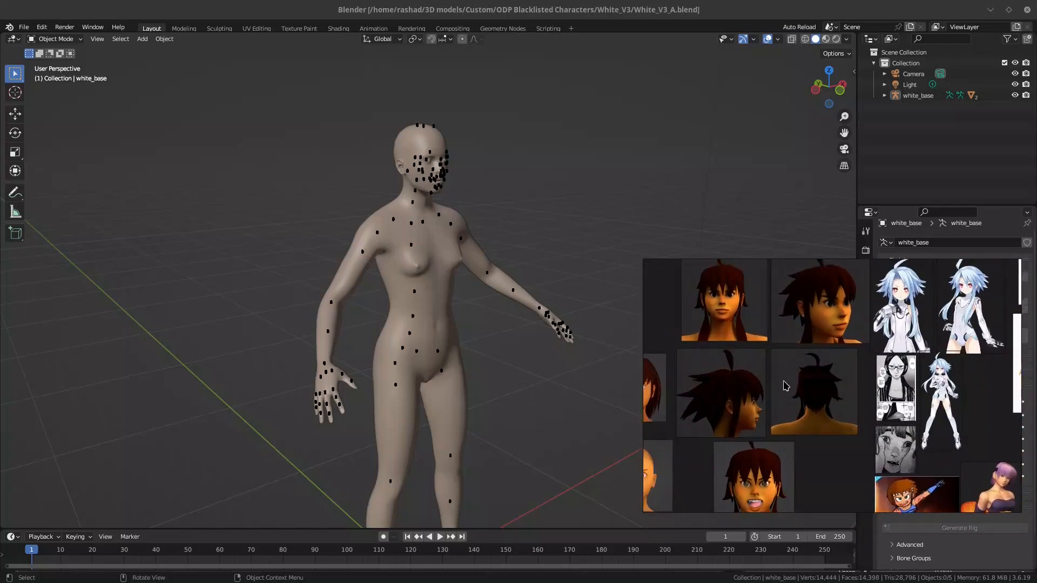
scroll(714, 323, "up", 2)
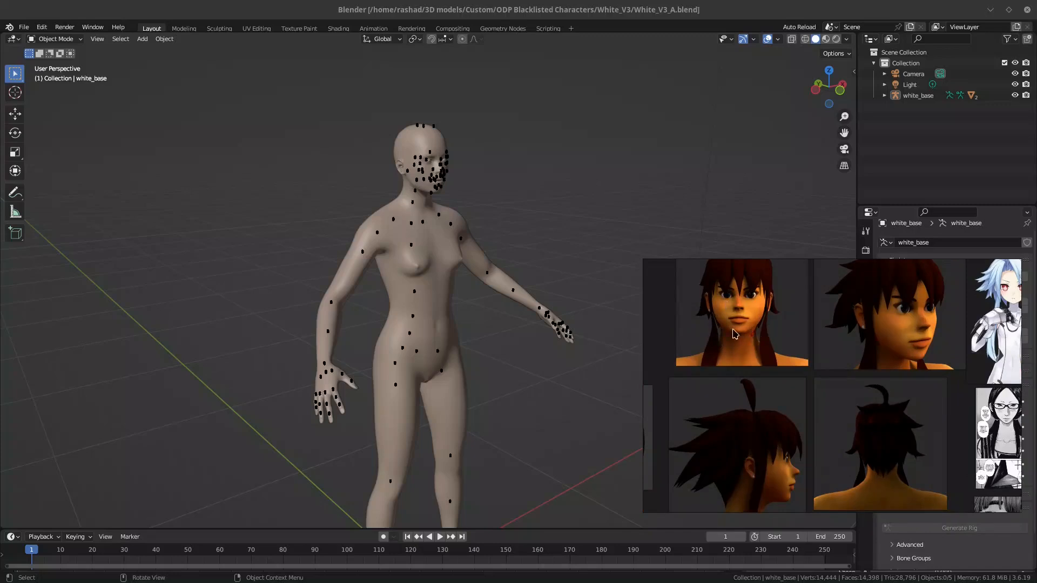
scroll(807, 366, "down", 2)
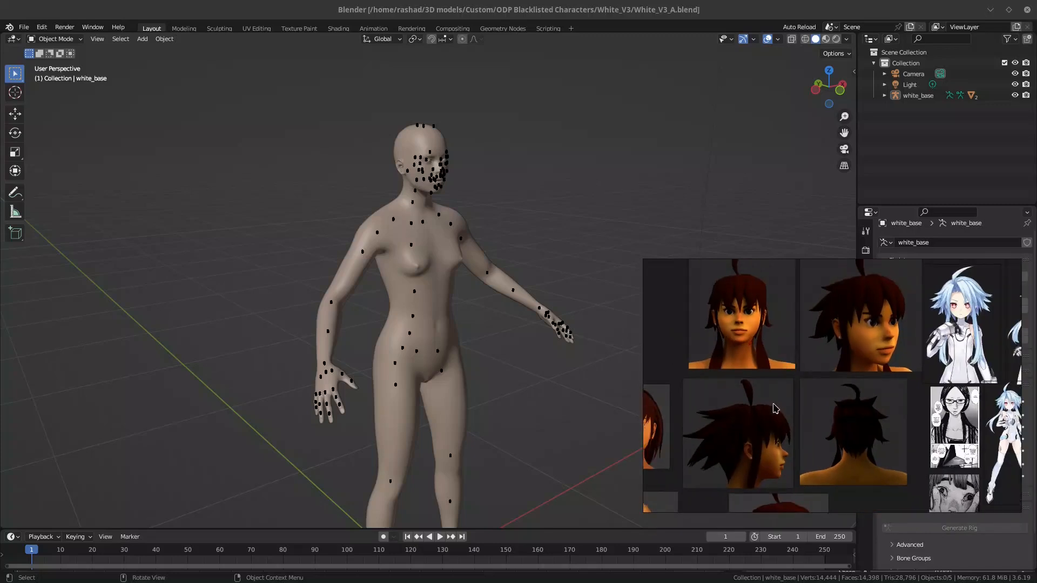
Examine the red-haired head's front view up close on the reference board, then minimise the board to return to Blender.
scroll(774, 408, "down", 2)
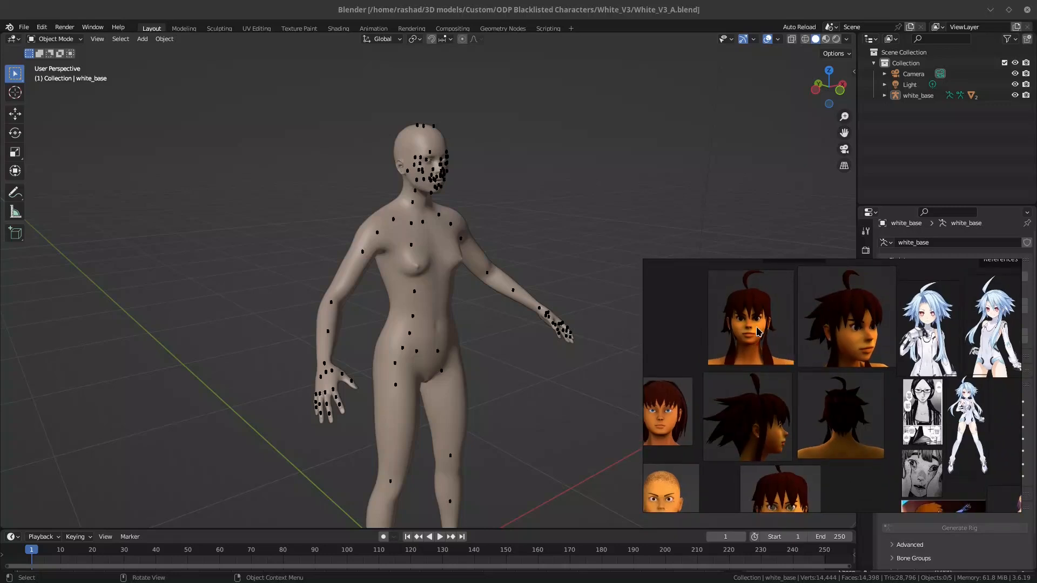
scroll(759, 334, "up", 3)
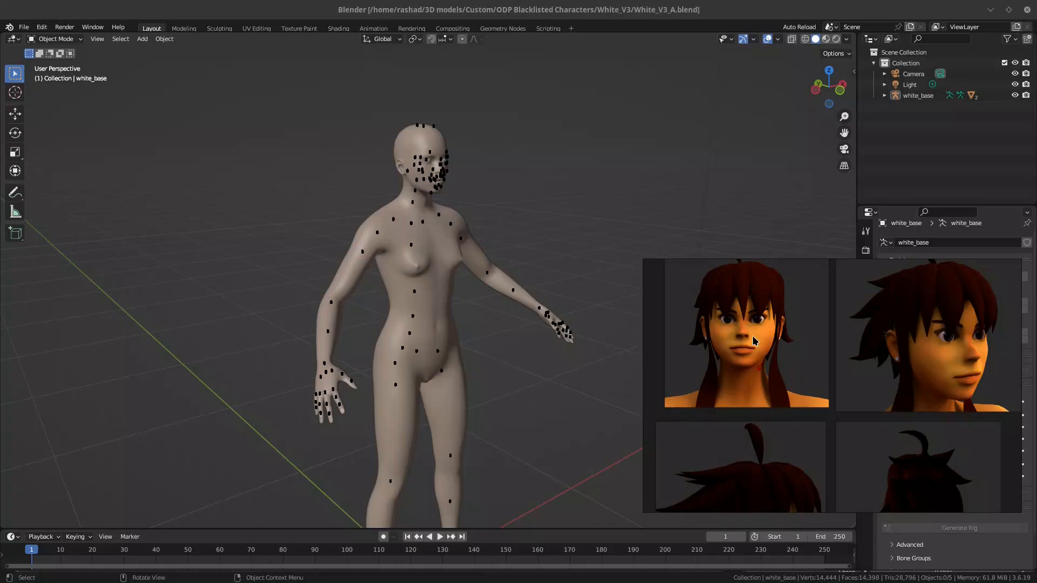
scroll(821, 351, "down", 1)
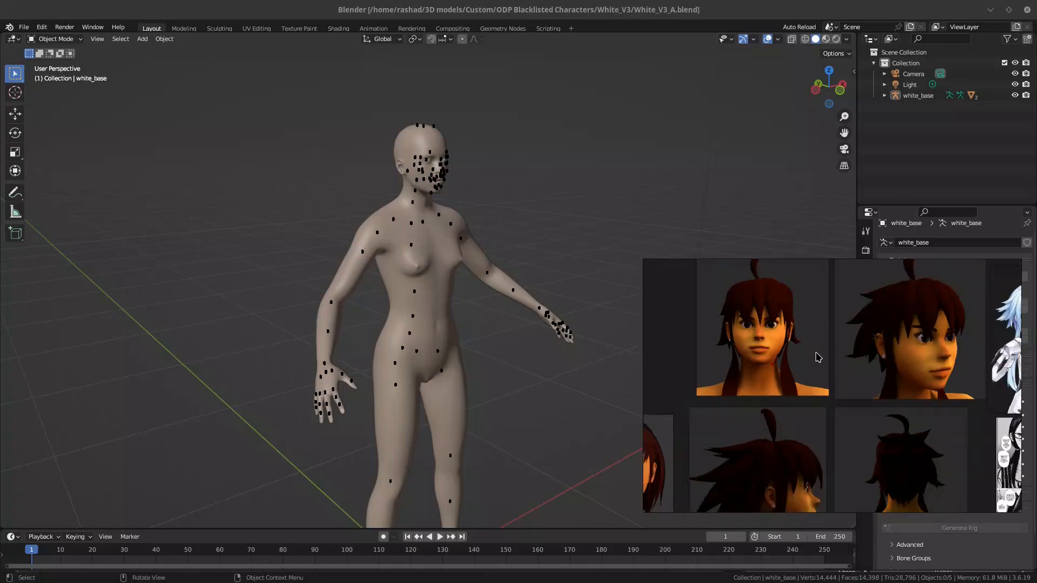
middle_click_drag(813, 352, 840, 354)
scroll(832, 342, "up", 3)
middle_click_drag(728, 346, 757, 347)
scroll(754, 345, "up", 2)
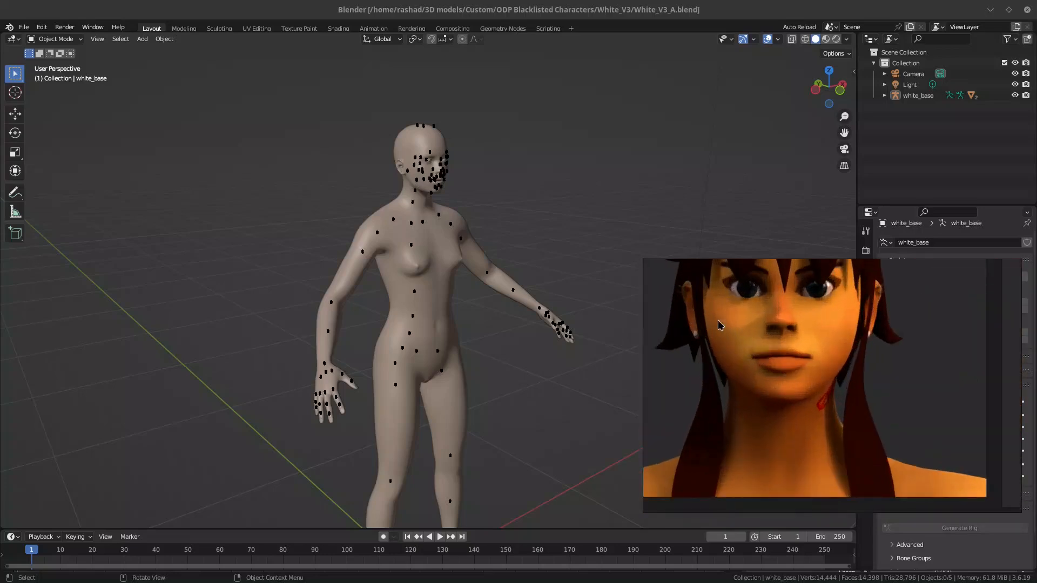
scroll(776, 362, "down", 2)
left_click(508, 211)
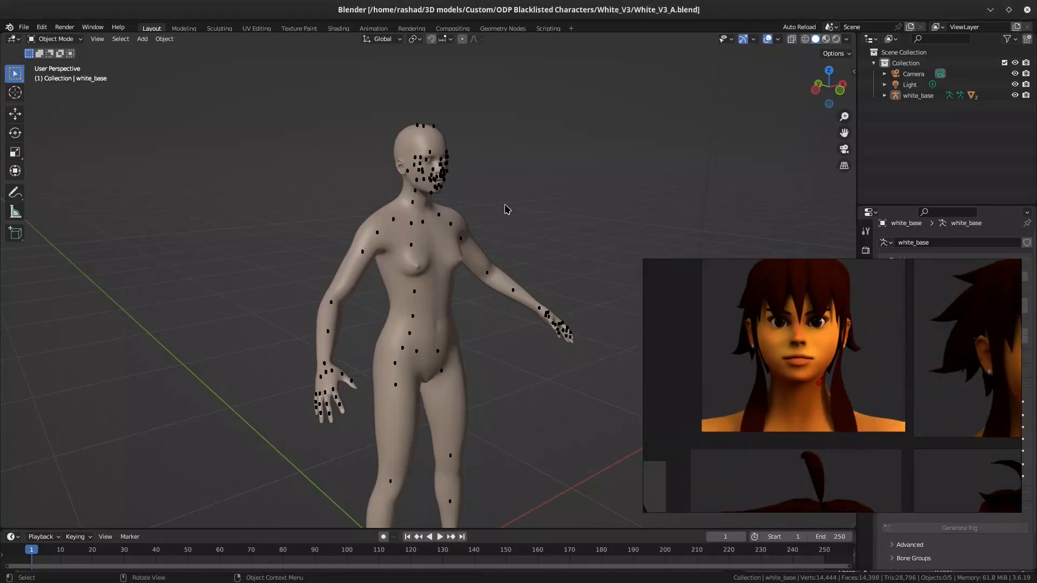
left_click(983, 268)
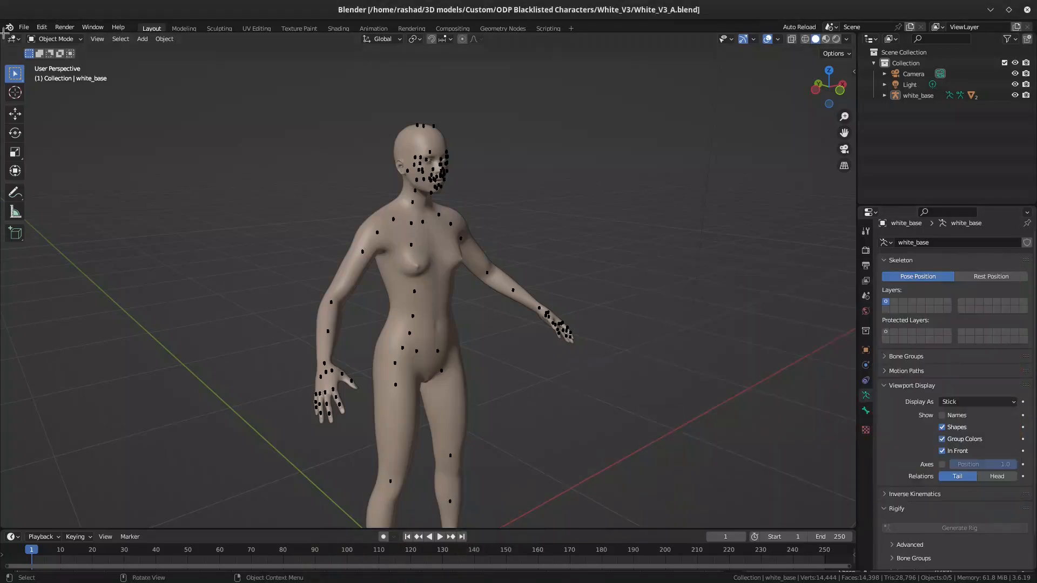
Open White_V3_Bblend.blend from the White_V3 folder.
left_click(24, 27)
mouse_move(56, 63)
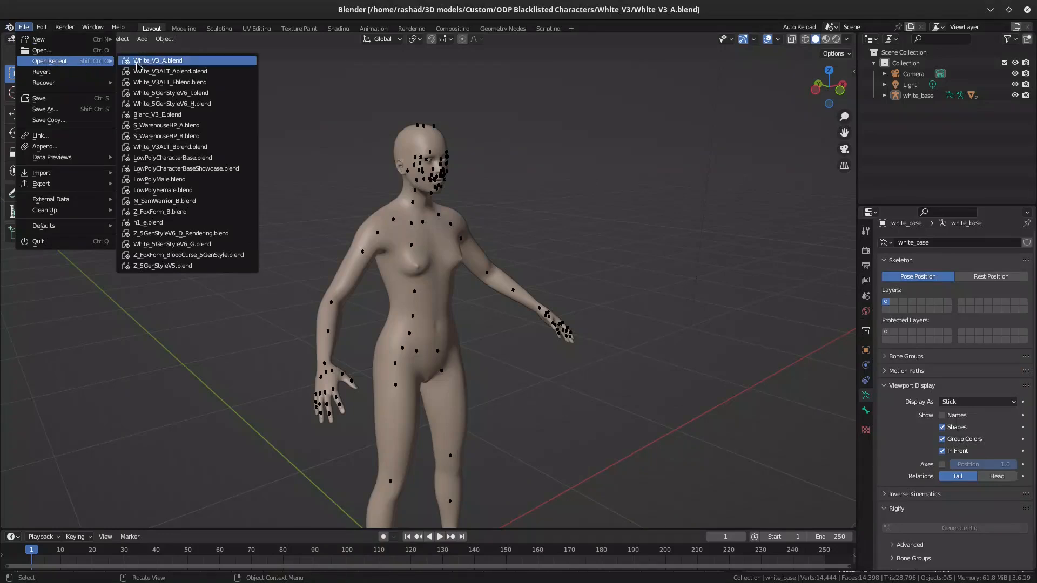
left_click(40, 51)
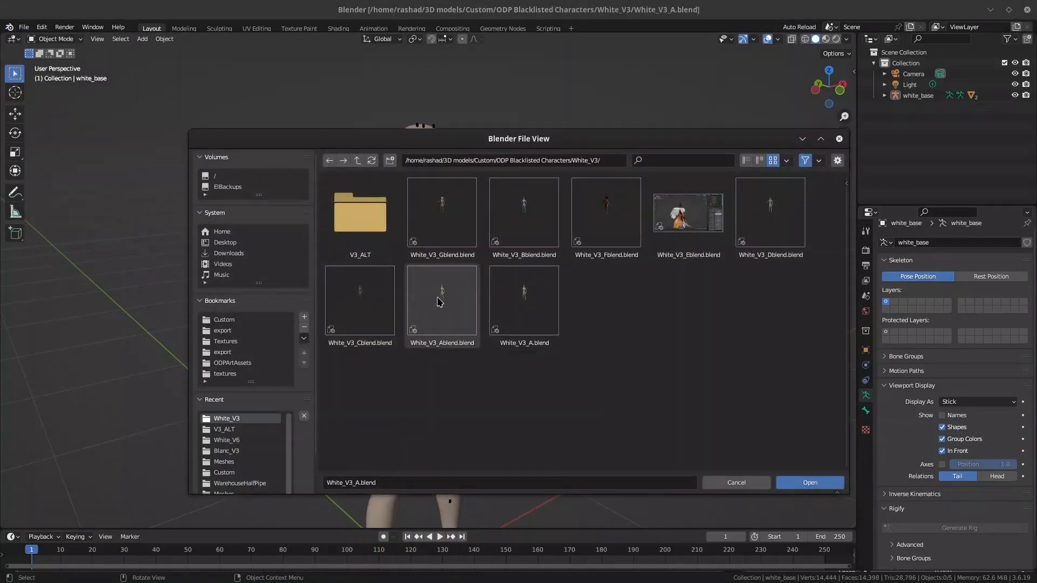
double_click(512, 224)
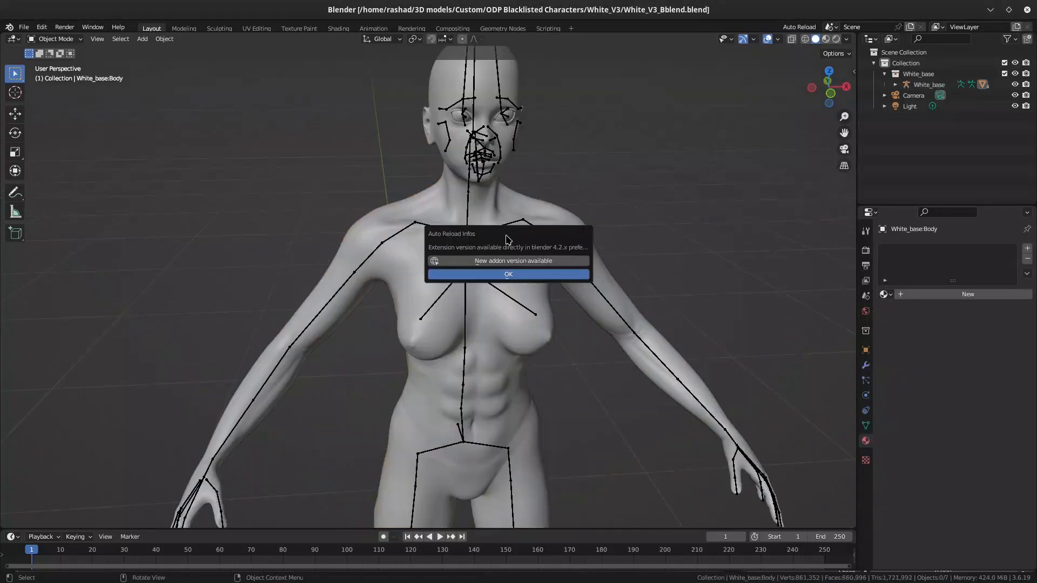
Hide the viewport overlays and inspect the sculpted torso, abdomen and arms from the front and both three-quarter angles.
middle_click_drag(498, 275, 534, 244)
left_click(767, 39)
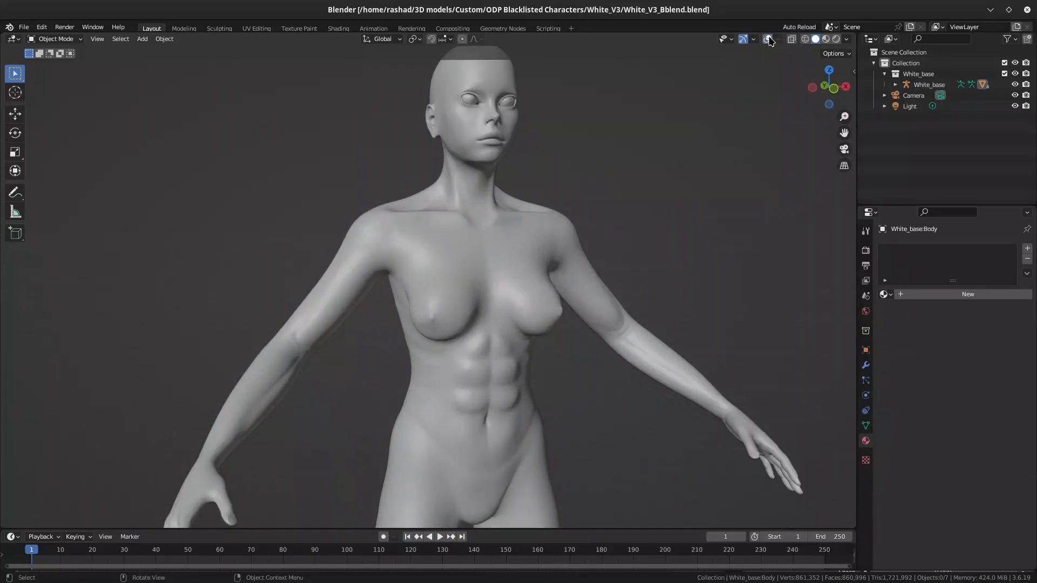
middle_click_drag(540, 321, 520, 329)
middle_click_drag(510, 325, 443, 312)
middle_click_drag(444, 372, 466, 409)
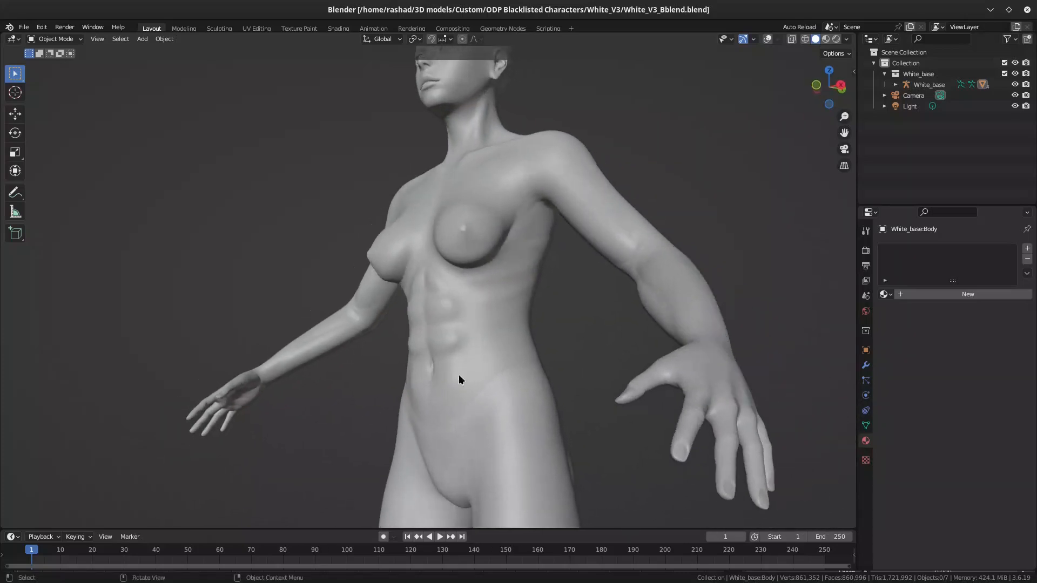
mouse_move(421, 303)
middle_mouse_down()
mouse_move(519, 344)
mouse_move(419, 334)
mouse_move(546, 316)
mouse_move(386, 336)
mouse_move(292, 322)
mouse_move(451, 316)
mouse_move(417, 312)
middle_mouse_up()
scroll(417, 312, "up", 3)
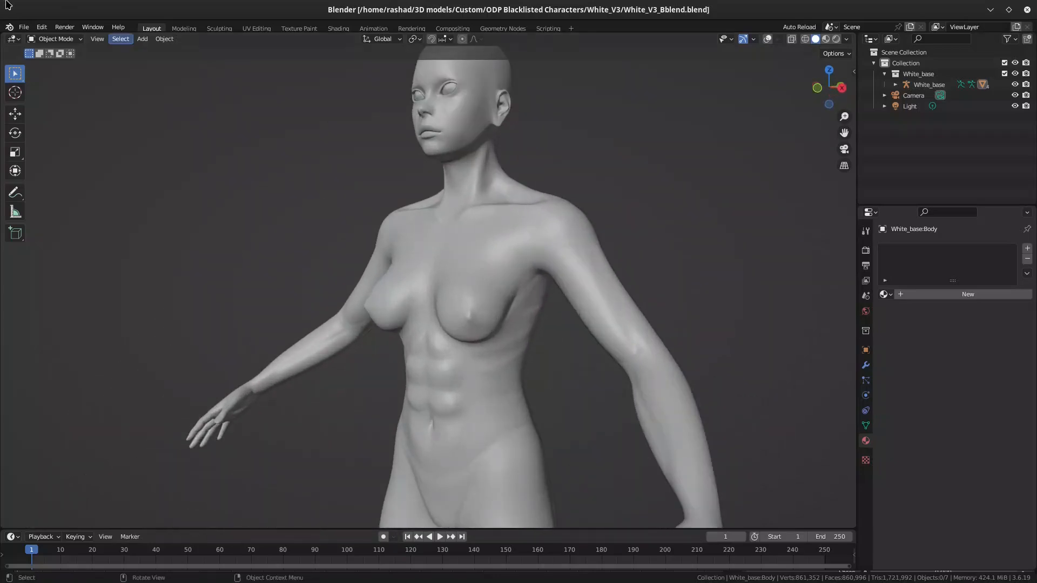
Open White_V3ALT_Bblend.blend from the V3_ALT folder and dismiss the add-on update notice.
left_click(23, 28)
left_click(42, 54)
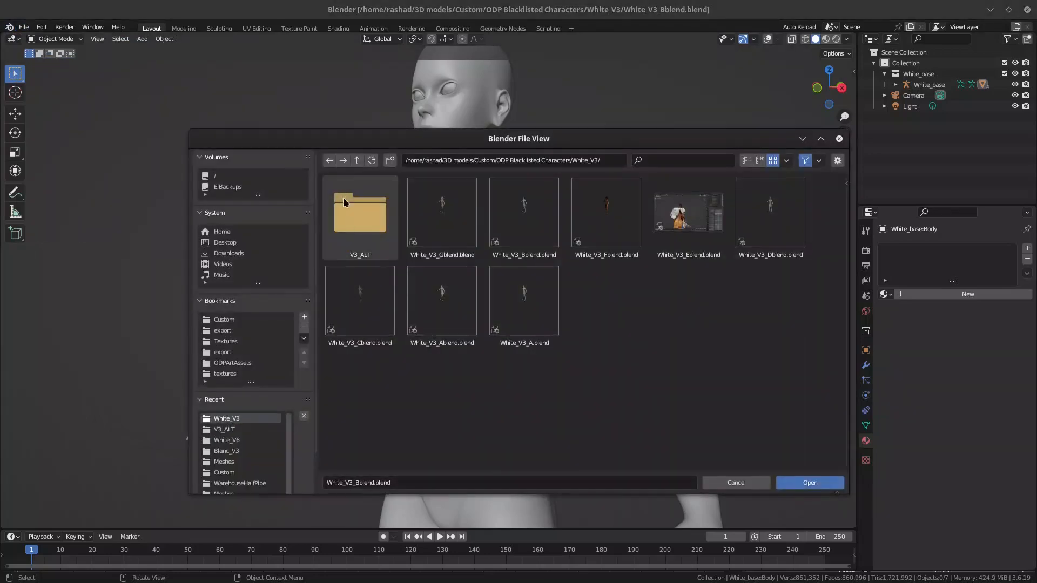
double_click(354, 232)
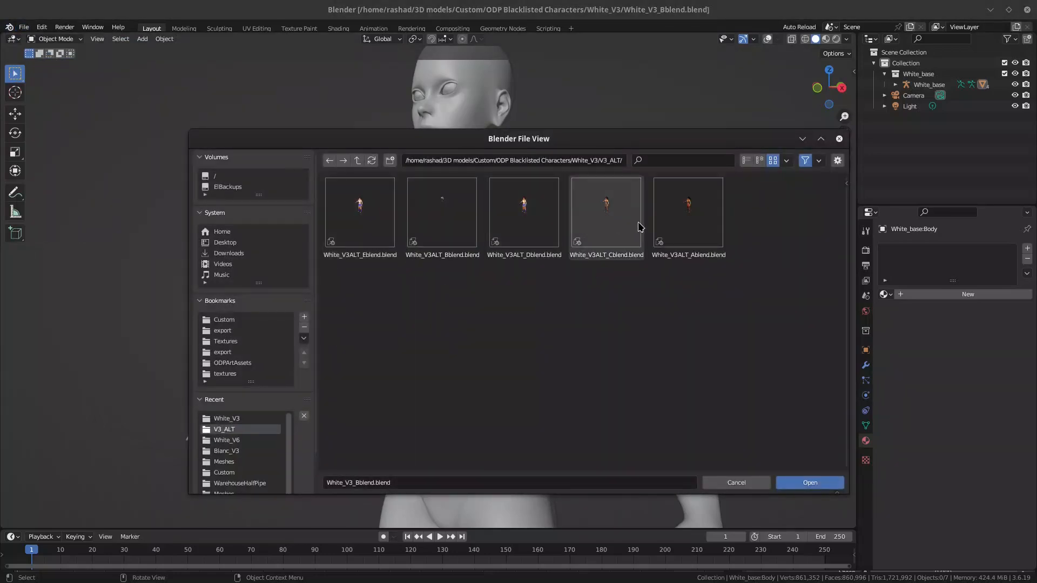
double_click(434, 221)
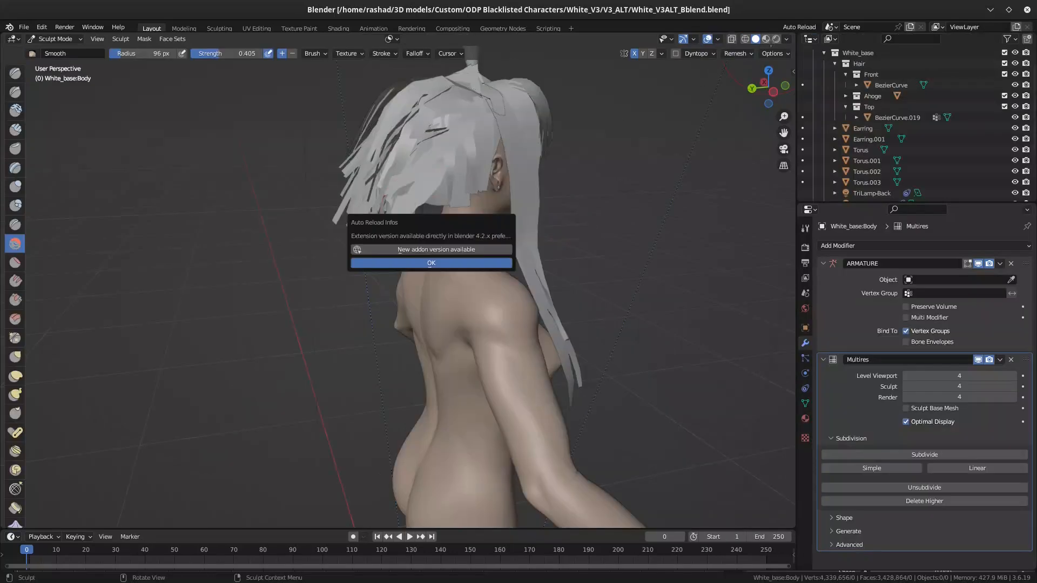
left_click(470, 264)
Switch the White_base:Body mesh from Sculpt Mode to Object Mode while viewing it from the front.
middle_click_drag(470, 264, 489, 246)
scroll(489, 245, "up", 1)
middle_click_drag(489, 245, 492, 243)
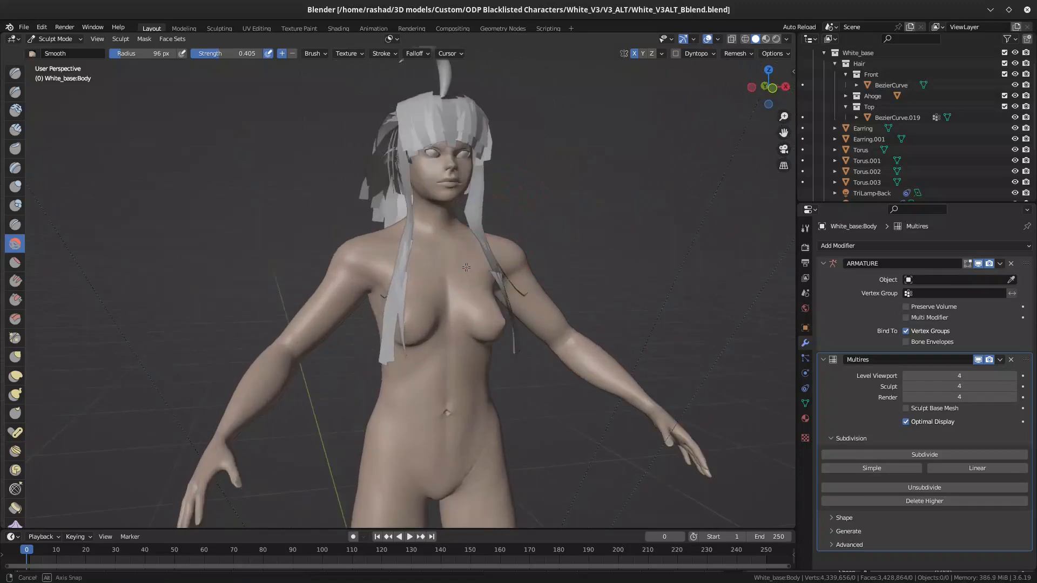
left_click(75, 41)
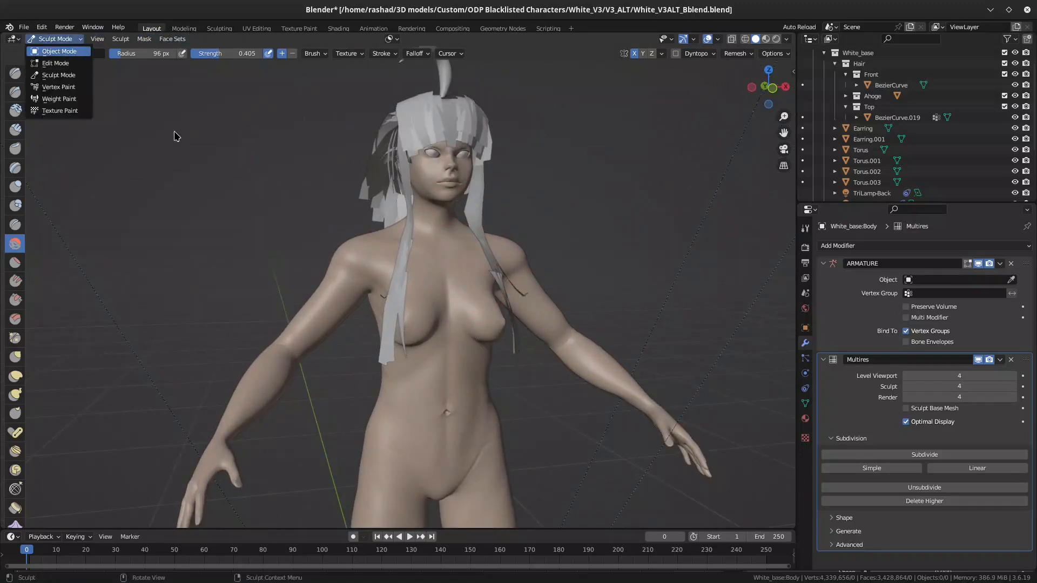
scroll(406, 272, "down", 1)
scroll(419, 222, "up", 1)
Examine the sculpted body's hips, thighs and knees from the front, followed by its chest, shoulder and upper arm.
middle_click_drag(423, 293, 372, 250, "shift")
middle_click_drag(388, 196, 362, 225)
middle_click_drag(361, 309, 347, 331)
scroll(343, 326, "up", 5)
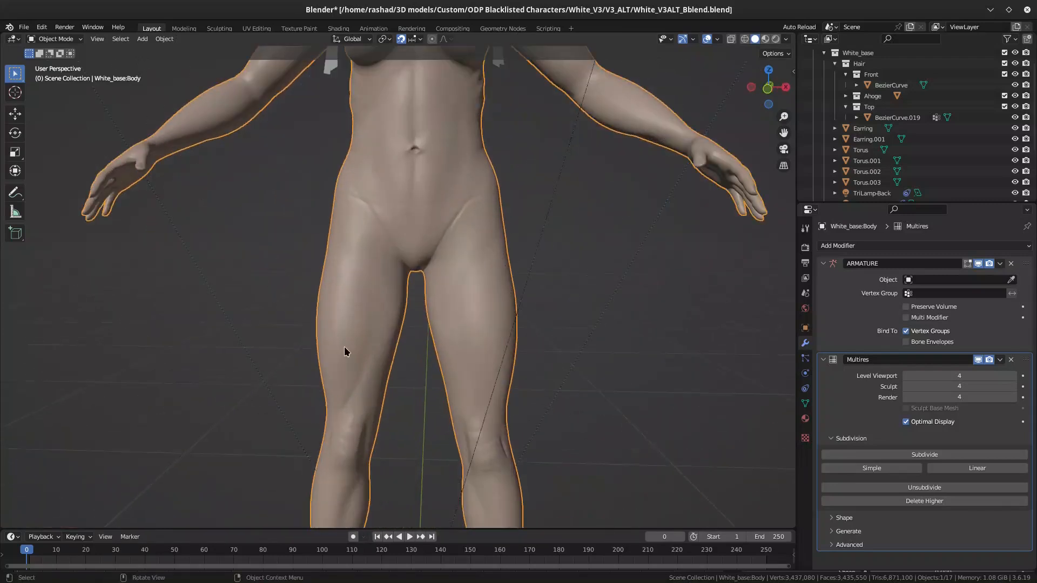
middle_click_drag(364, 271, 393, 358, "shift")
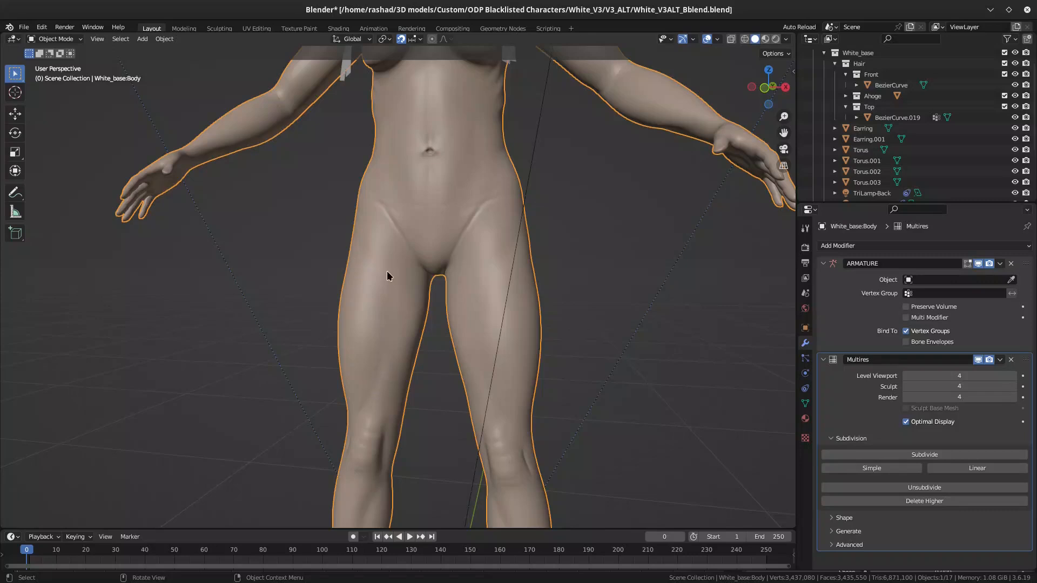
middle_click_drag(392, 344, 394, 514, "shift")
middle_click_drag(525, 282, 535, 315)
middle_click_drag(391, 268, 394, 307, "shift")
scroll(378, 286, "up", 2)
middle_click_drag(363, 266, 425, 251)
scroll(427, 318, "up", 2)
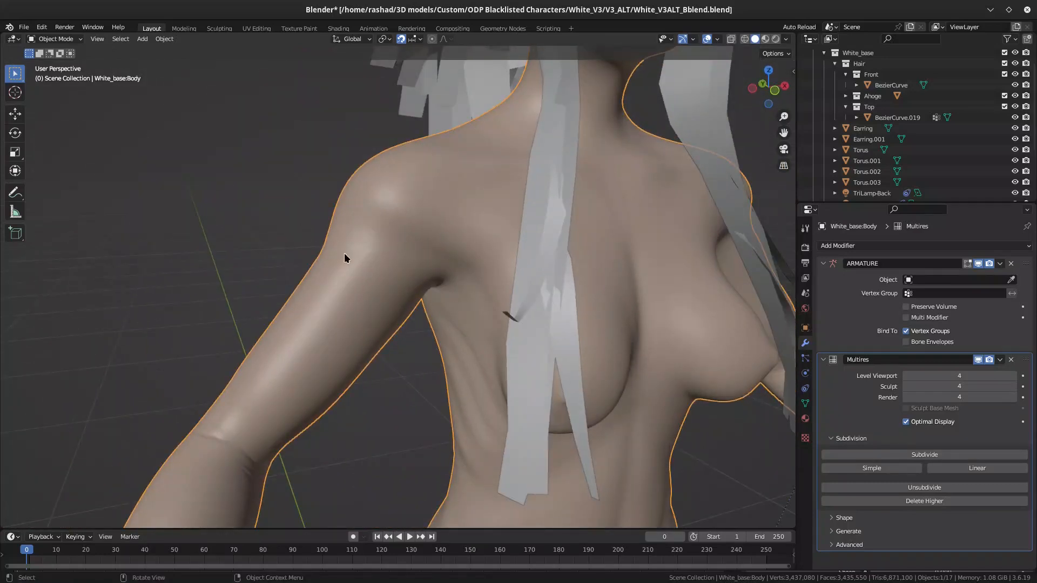
Inspect the shoulder and upper arm anatomy from behind and in profile, ending on a front view of the head.
middle_click_drag(332, 245, 509, 268)
middle_click_drag(455, 287, 470, 238)
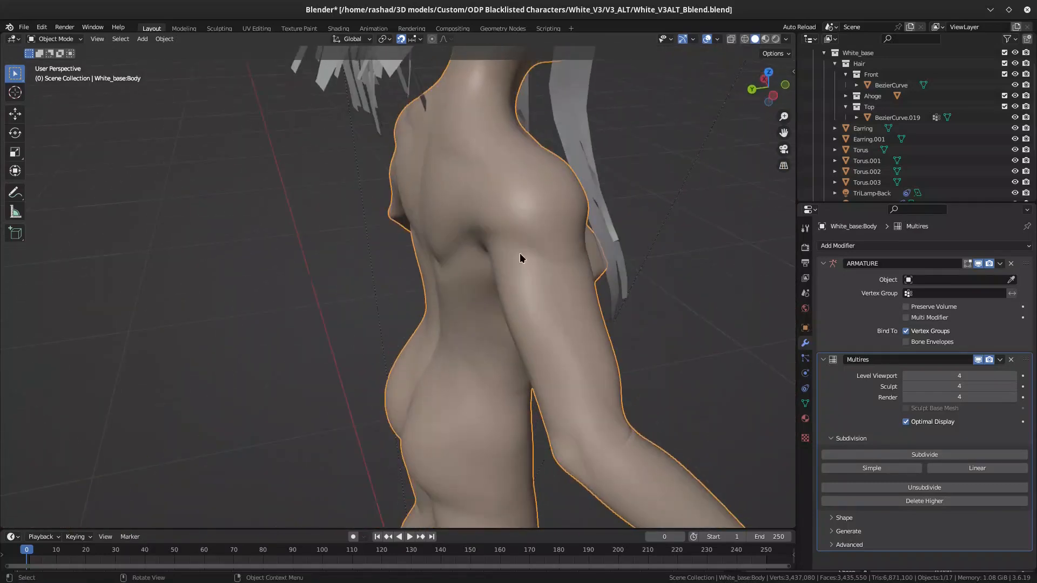
middle_click_drag(556, 259, 416, 342)
middle_click_drag(468, 305, 397, 364)
scroll(403, 352, "up", 2)
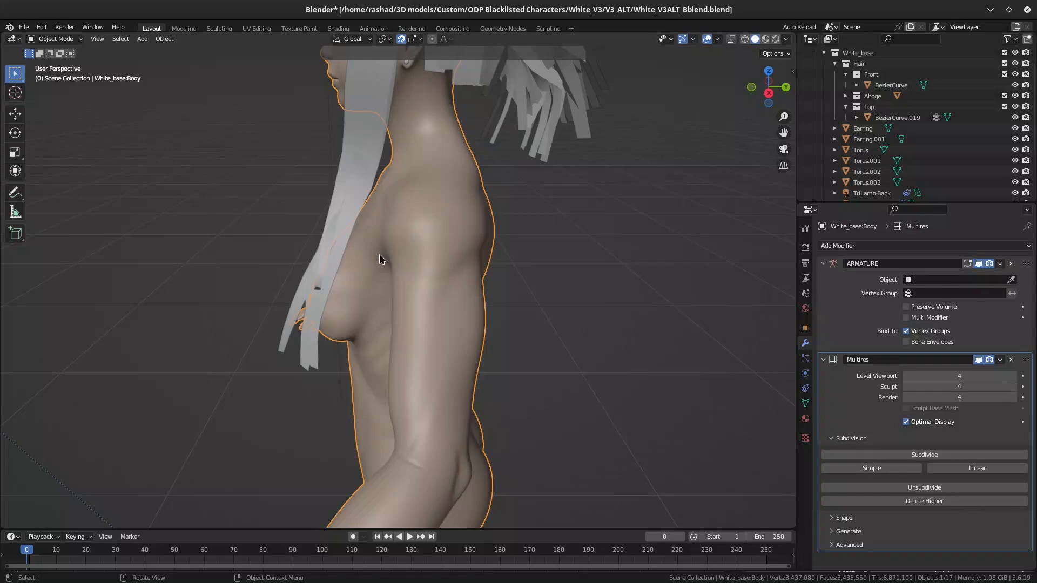
middle_click_drag(380, 259, 401, 249)
middle_click_drag(489, 256, 415, 253)
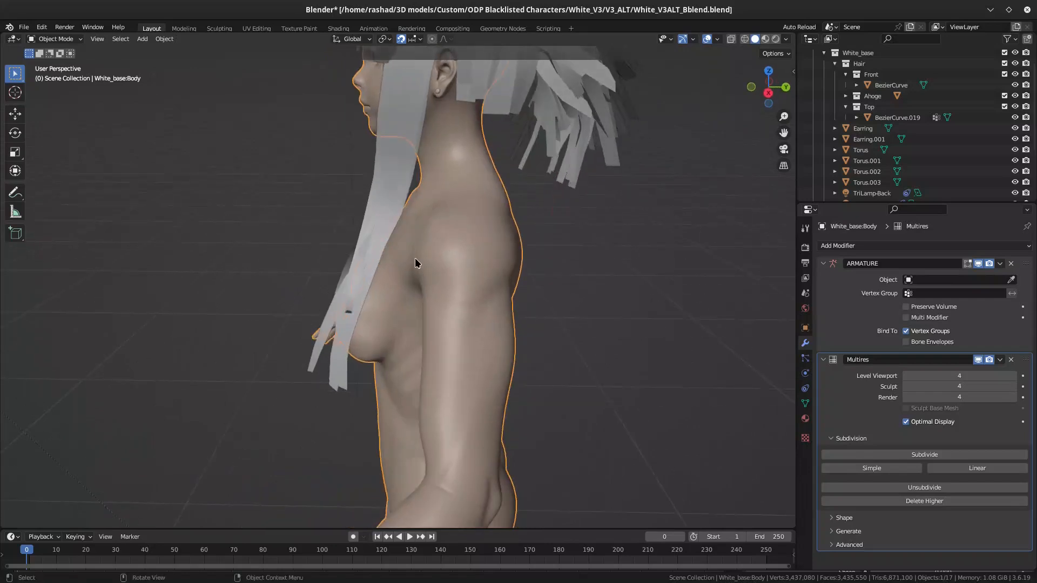
middle_click_drag(453, 308, 424, 463)
middle_click_drag(416, 404, 452, 301)
middle_click_drag(378, 325, 330, 314)
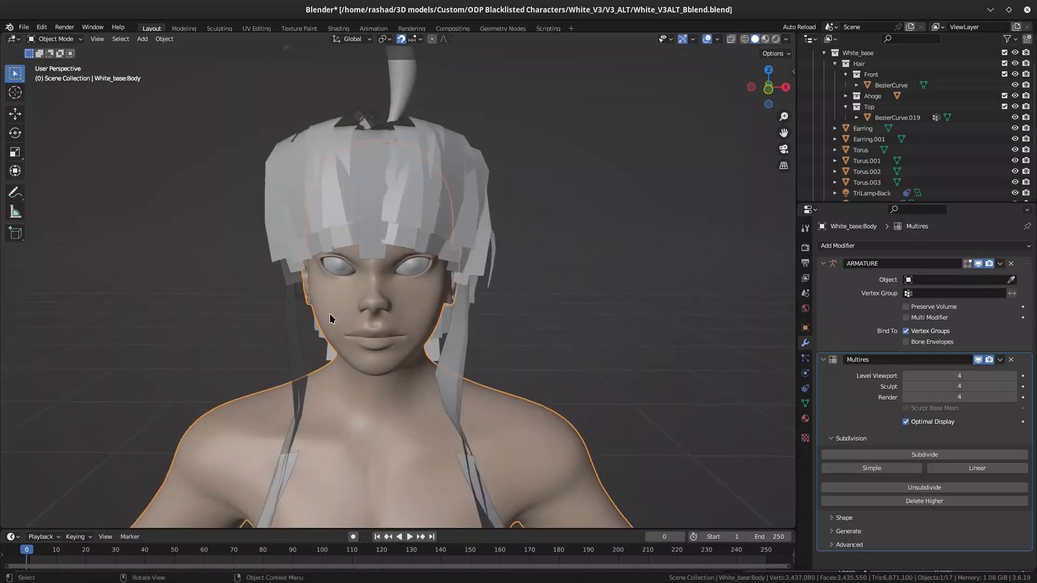
Bring up the Concept_White board in PureRef and compare its front head reference with the sculpted face and blocked-out hair in Blender.
mouse_move(424, 581)
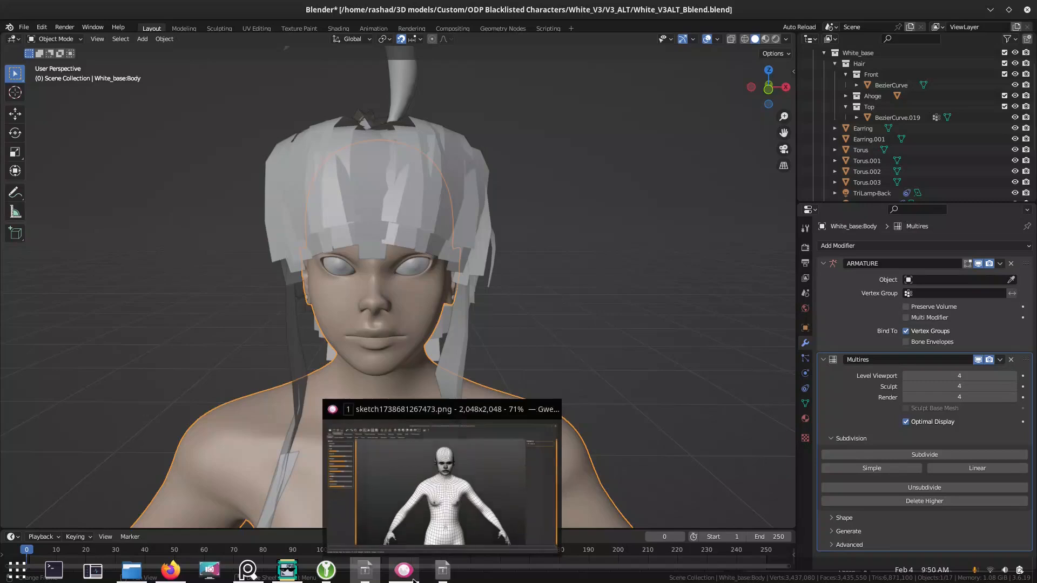
mouse_move(373, 578)
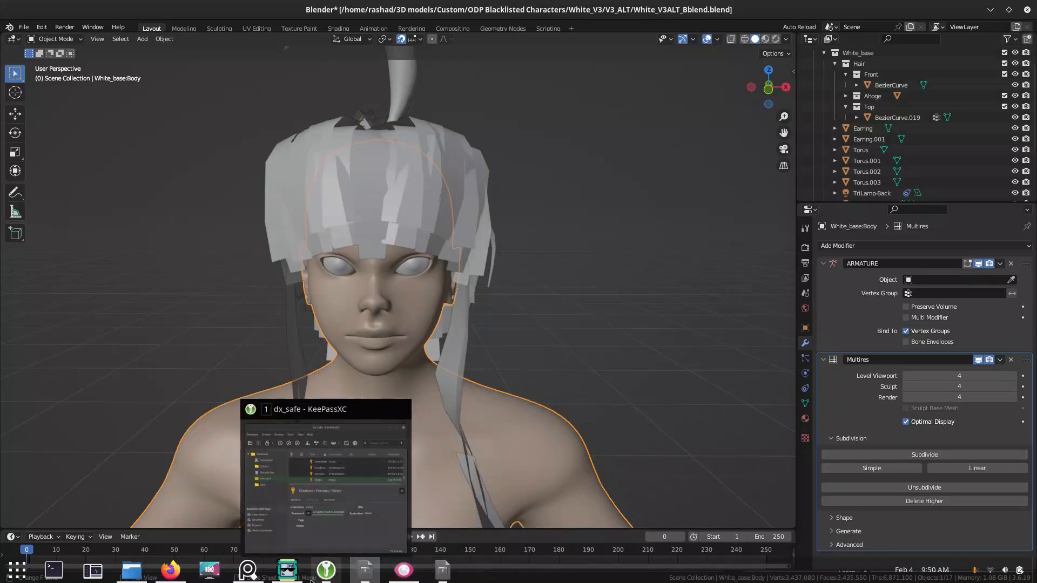
left_click(248, 572)
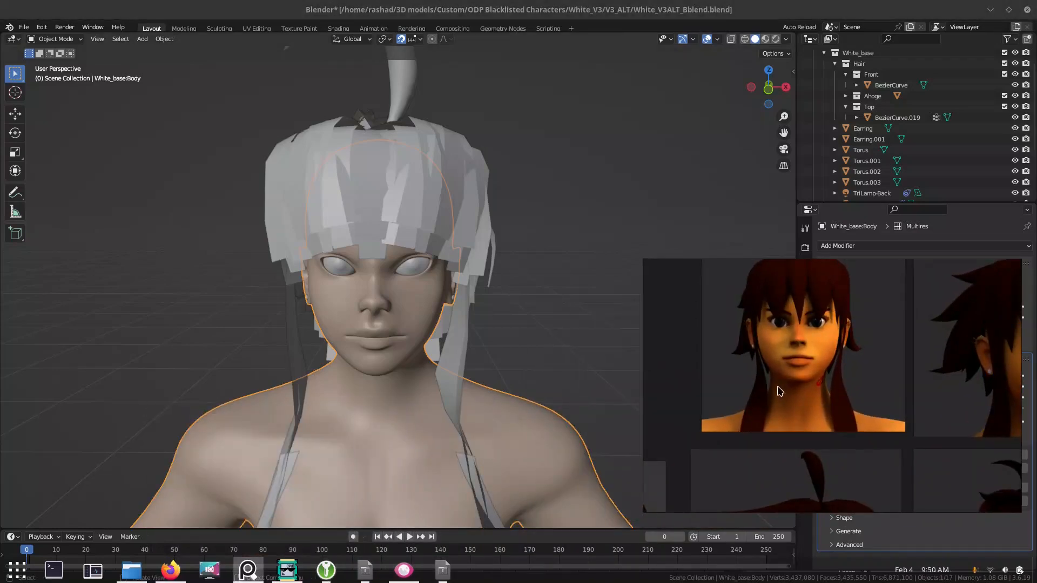
scroll(777, 387, "up", 2)
middle_click_drag(432, 351, 441, 339)
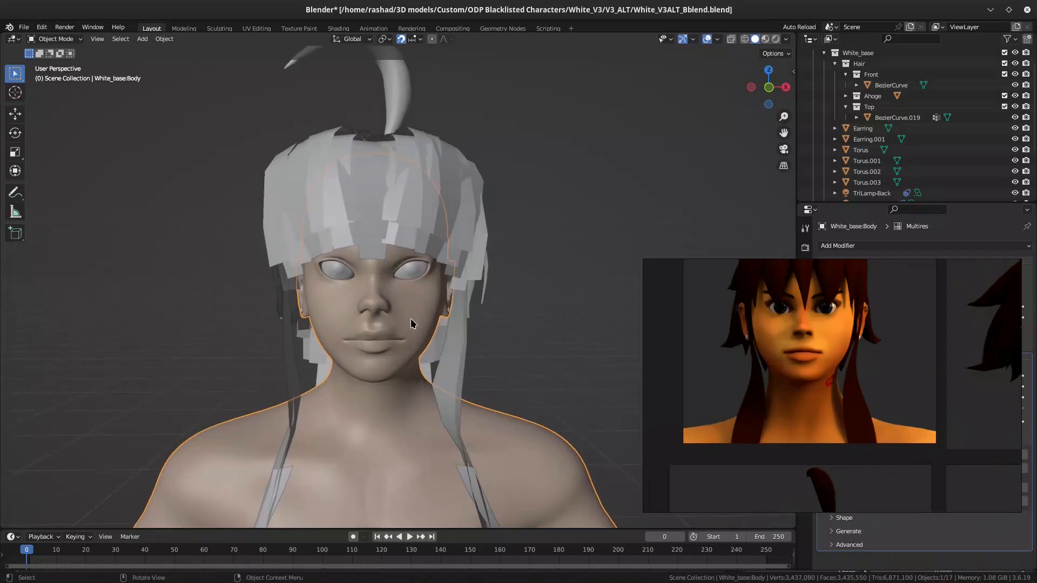
scroll(410, 323, "up", 2)
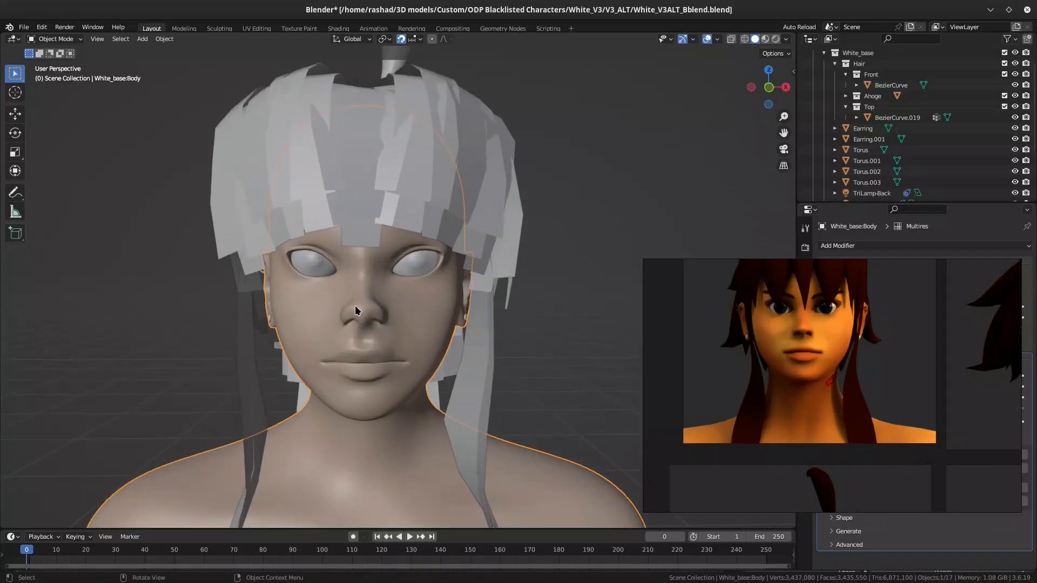
scroll(811, 317, "up", 2)
scroll(789, 318, "down", 2)
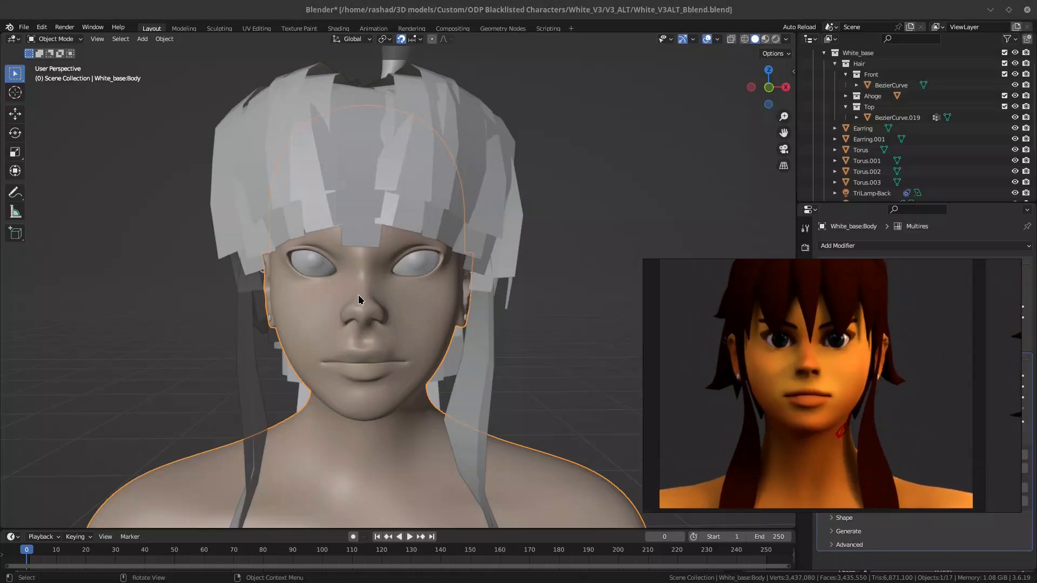
mouse_move(316, 294)
middle_mouse_down()
mouse_move(310, 284)
mouse_move(322, 286)
mouse_move(329, 255)
mouse_move(329, 279)
mouse_move(343, 294)
mouse_move(319, 284)
mouse_move(322, 270)
mouse_move(320, 280)
middle_mouse_up()
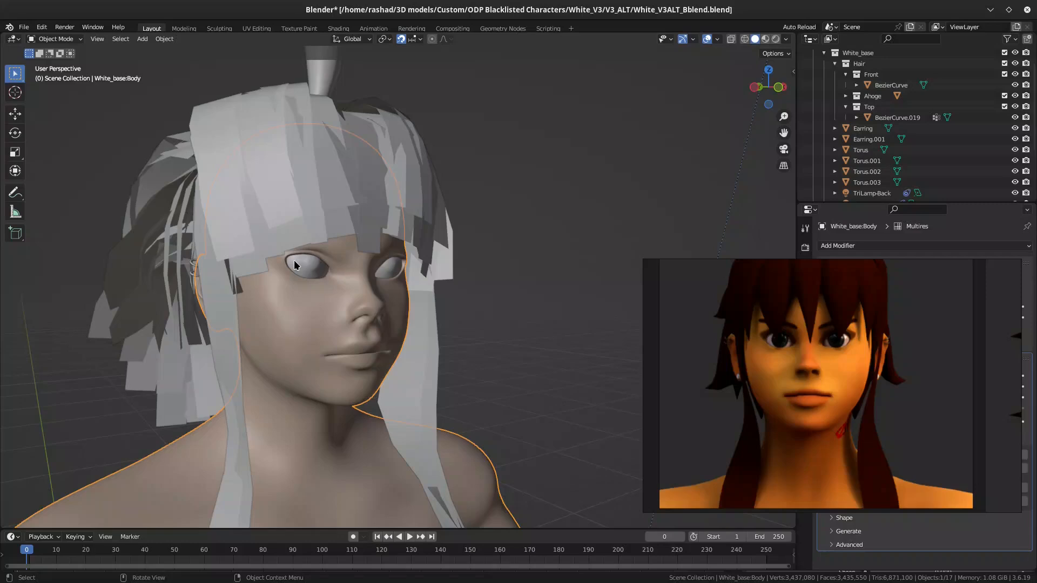
middle_click_drag(328, 273, 316, 241)
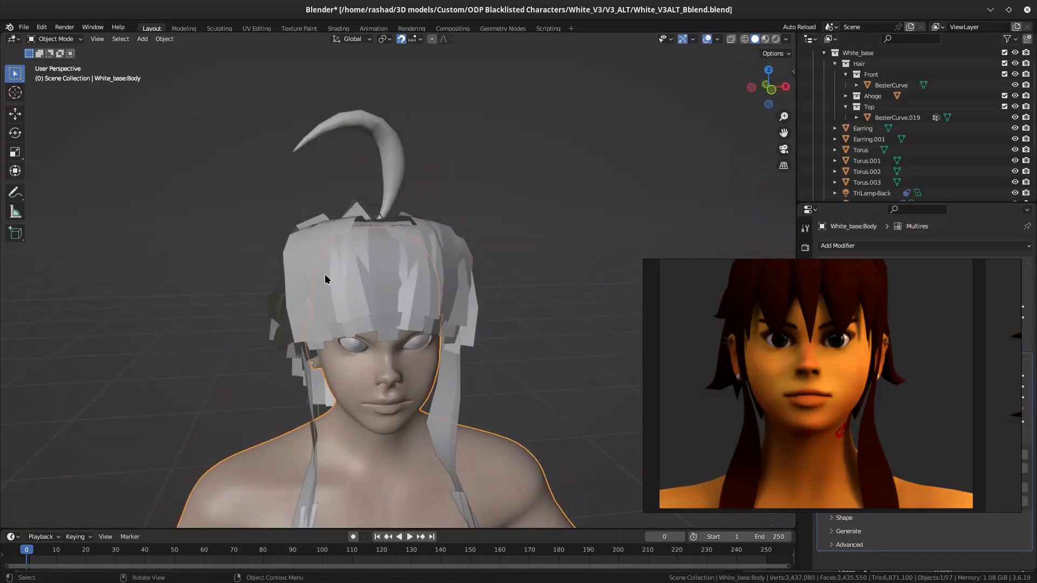
scroll(215, 168, "down", 2)
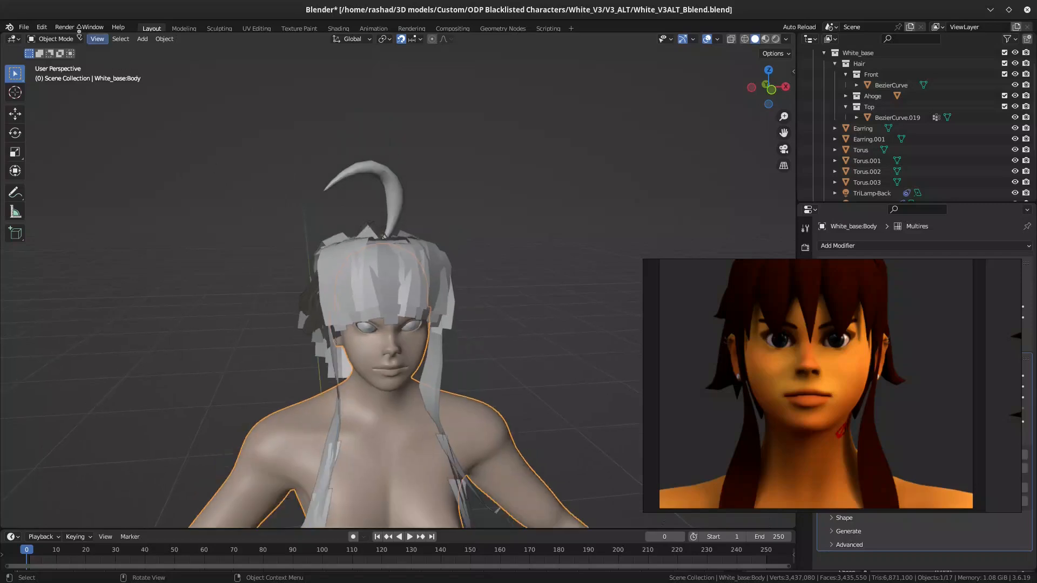
Open White_V3ALT_Cblend.blend without saving the changes to the current file, and dismiss the Auto Reload add-on notice.
left_click(25, 28)
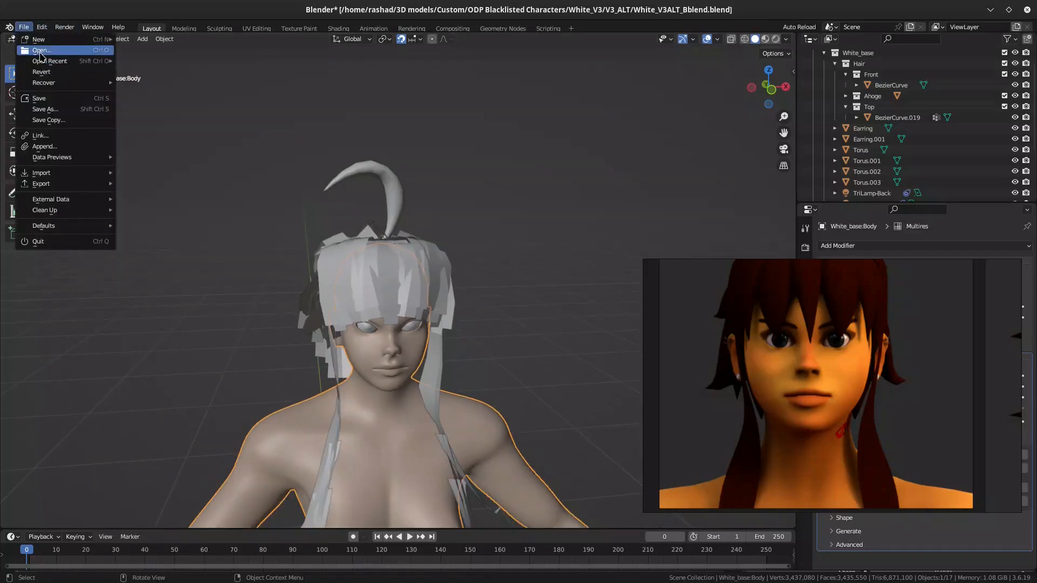
left_click(42, 52)
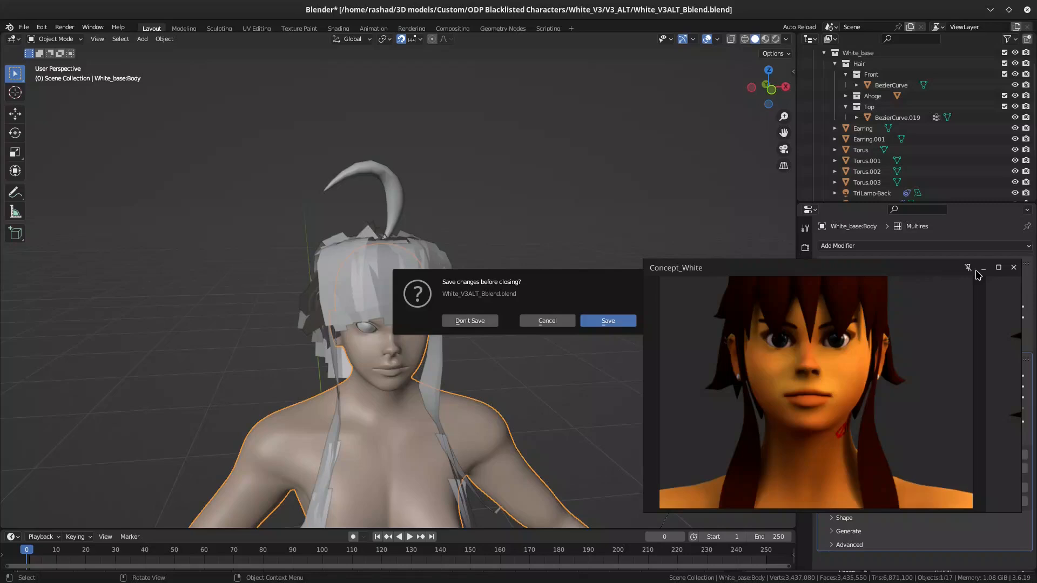
left_click(481, 326)
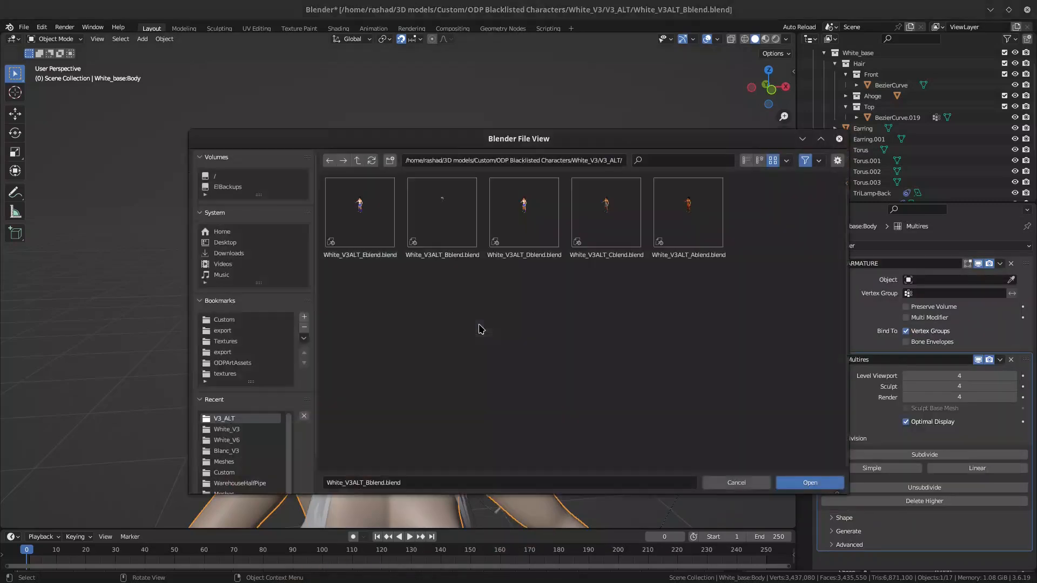
double_click(599, 223)
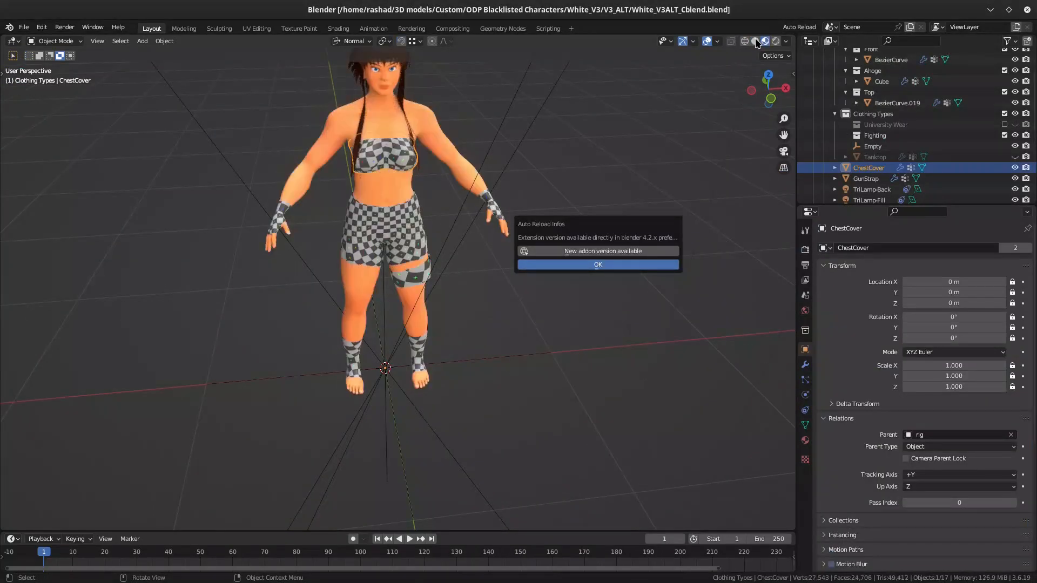
left_click(540, 265)
Examine the coloured character in its checker-textured fighting clothes, from the full figure to the face and upper body.
middle_click_drag(512, 260, 463, 210)
scroll(462, 210, "up", 4)
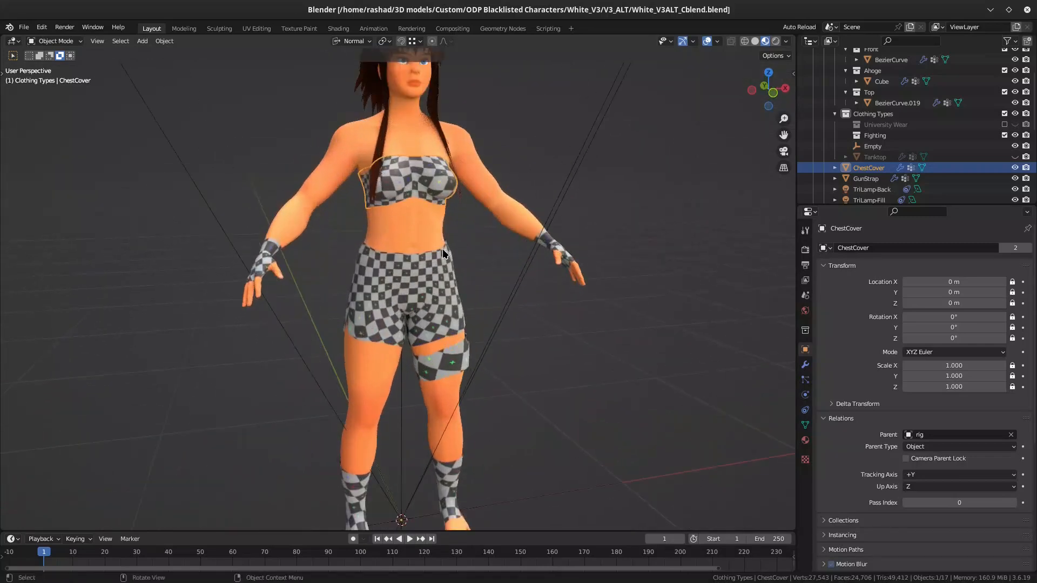
scroll(442, 251, "down", 2)
middle_click_drag(443, 251, 378, 323)
scroll(416, 279, "up", 2)
middle_click_drag(416, 279, 464, 272)
scroll(413, 337, "up", 3)
middle_click_drag(442, 216, 470, 331, "shift")
scroll(313, 297, "down", 4)
middle_click_drag(318, 304, 345, 284)
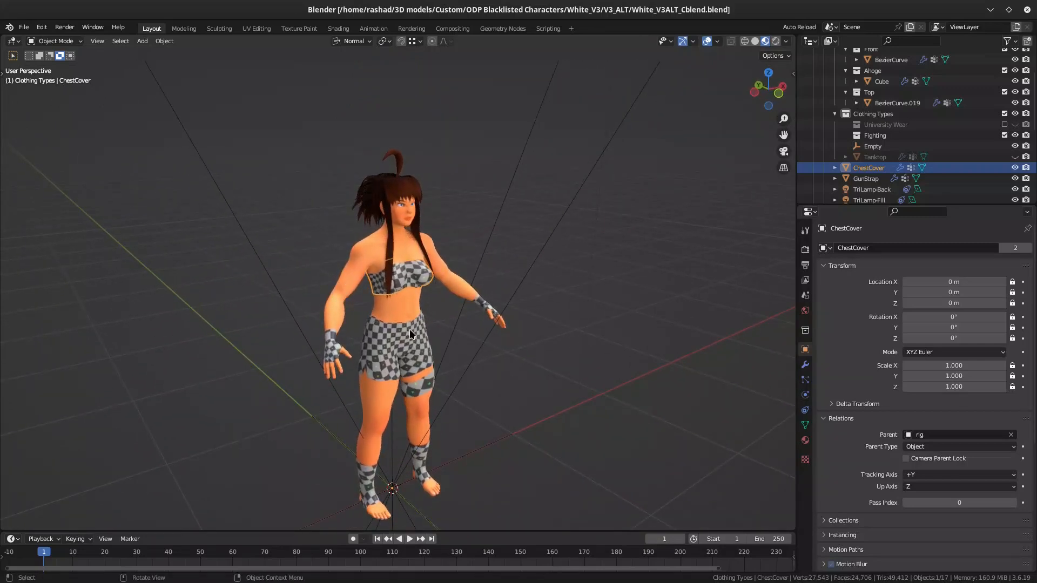
Select the White_base:Body.001 mesh and view the character's face, hair and upper body up close.
left_click(399, 341)
middle_click_drag(408, 273, 384, 351)
scroll(373, 272, "up", 3)
scroll(385, 350, "up", 1)
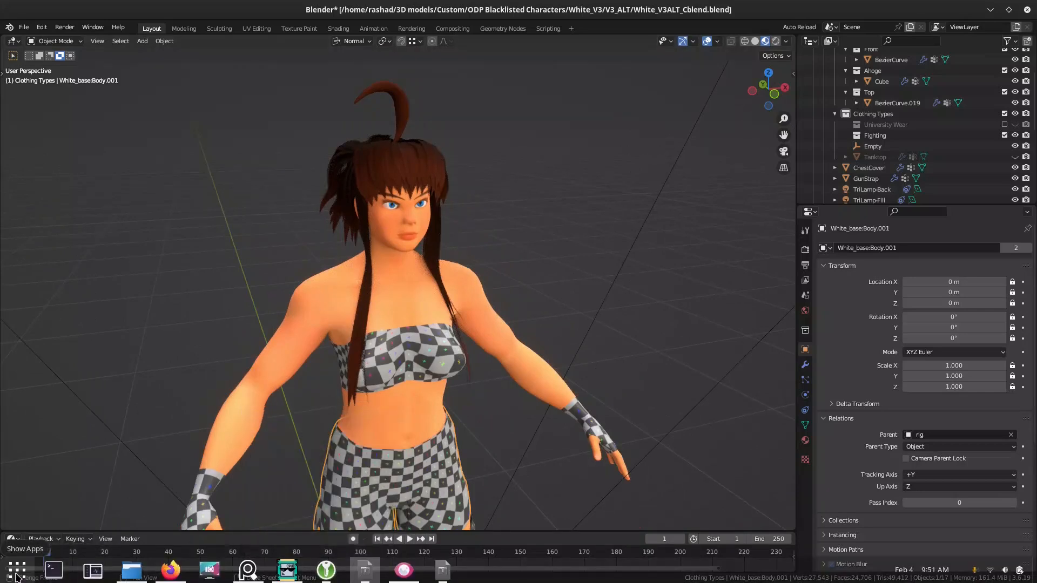
Launch Substance 3D Painter and dismiss its home screen.
left_click(17, 575)
type("subs")
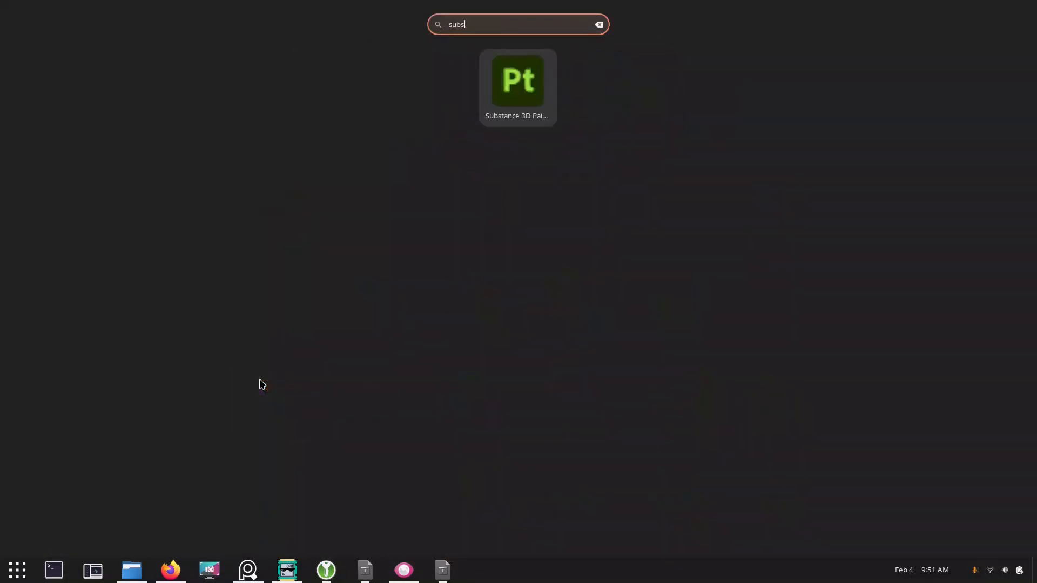
key("Return")
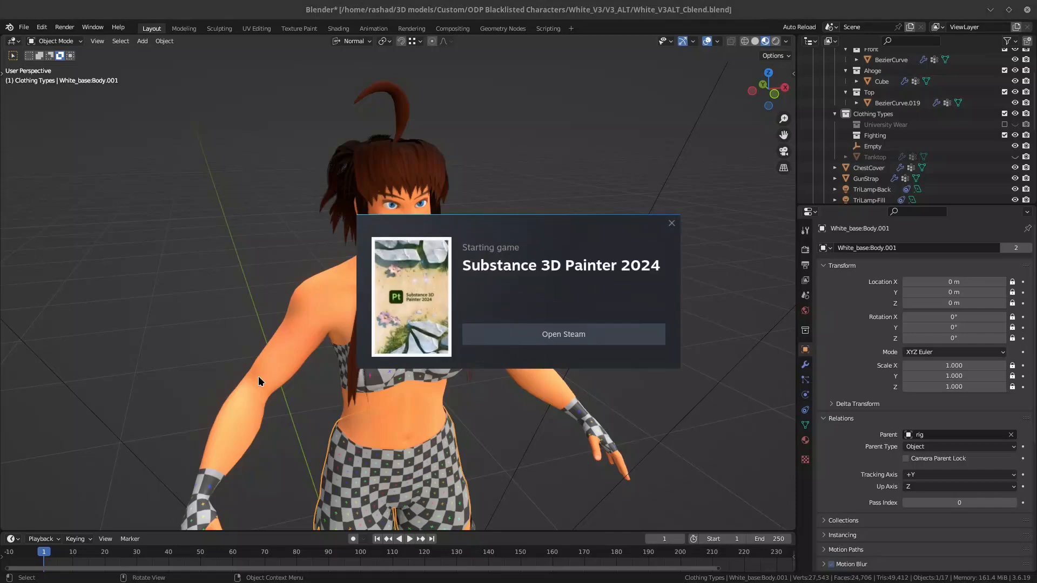
left_click(222, 261)
scroll(345, 274, "up", 2)
middle_click_drag(371, 264, 380, 173)
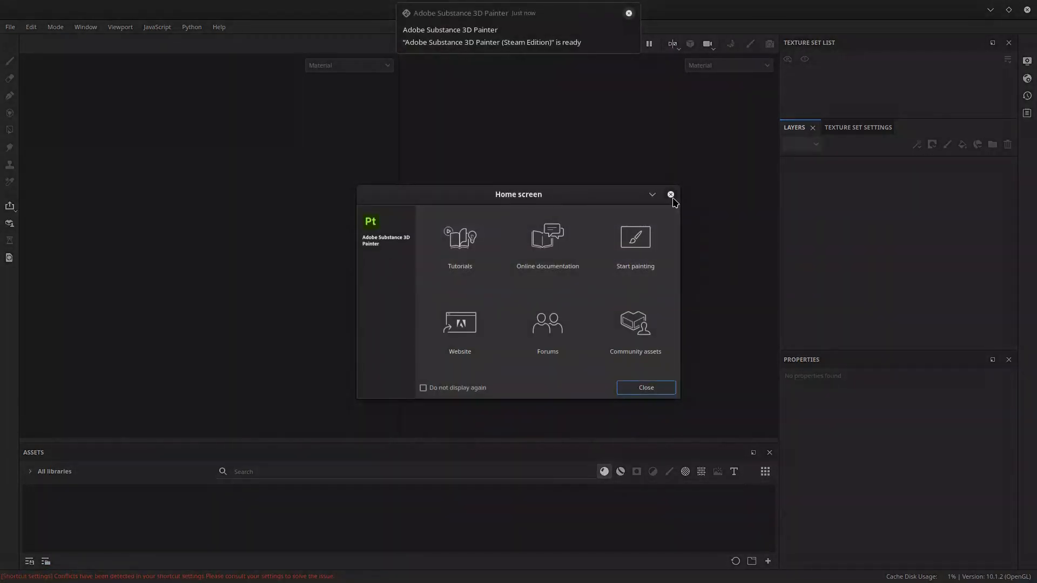
left_click(670, 195)
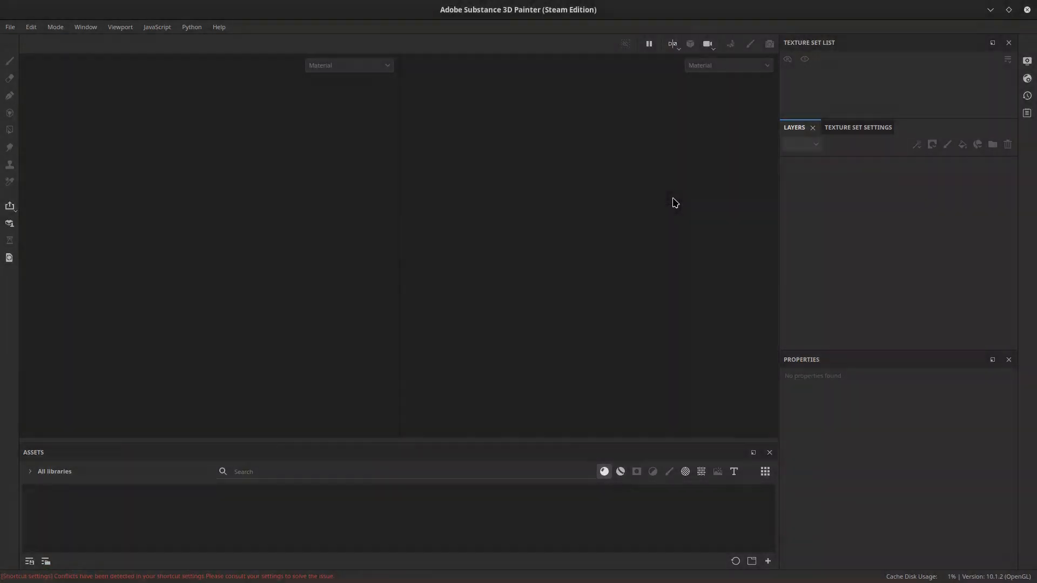
Open the recent project White_CH_V2.spp.
left_click(10, 27)
mouse_move(34, 65)
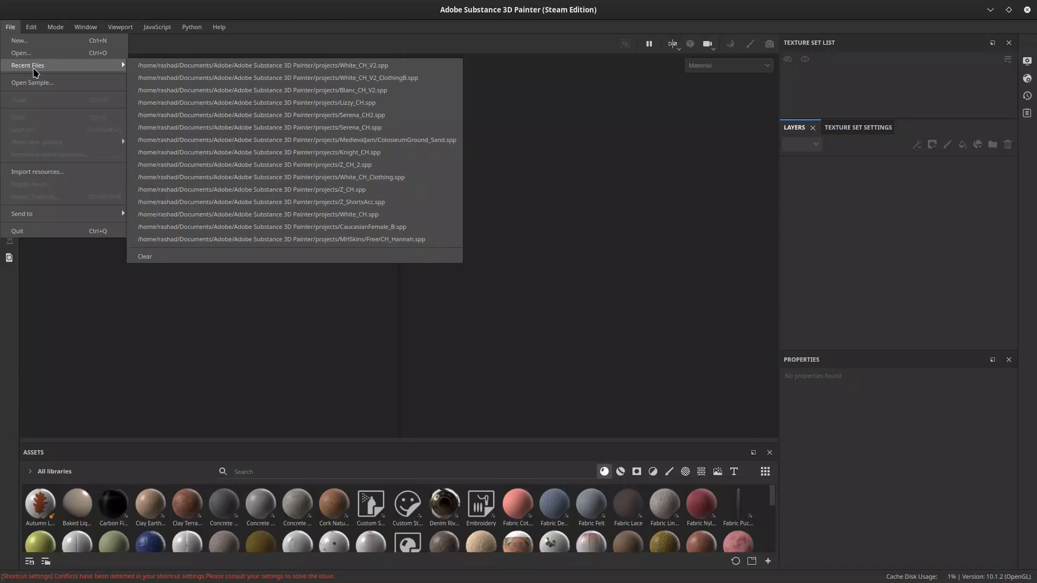
left_click(189, 65)
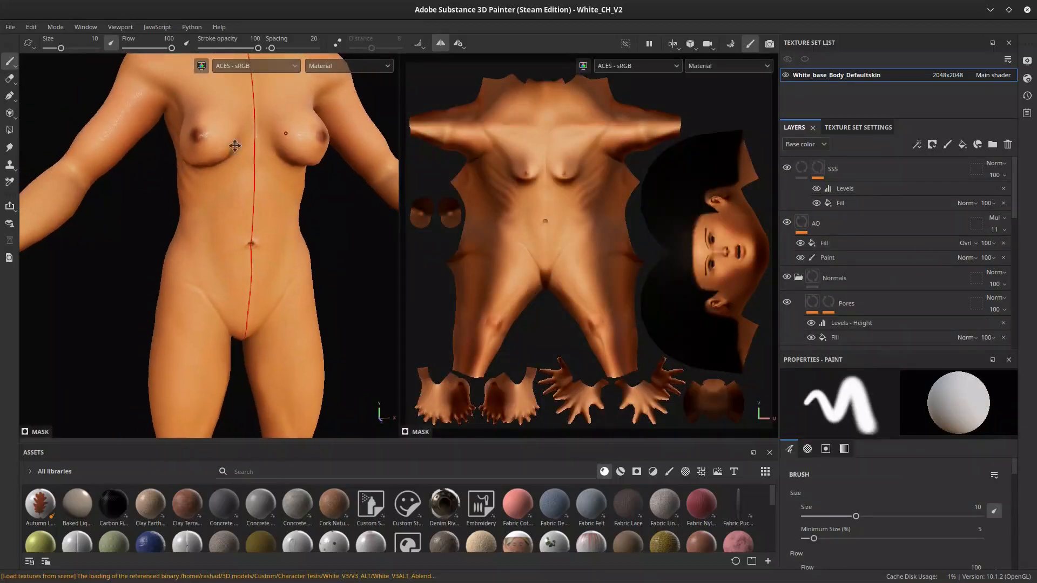
Examine the painted skin on the head and shoulders, and review the layer stack from SSS down to Imported textures.
middle_click_drag(235, 145, 218, 361)
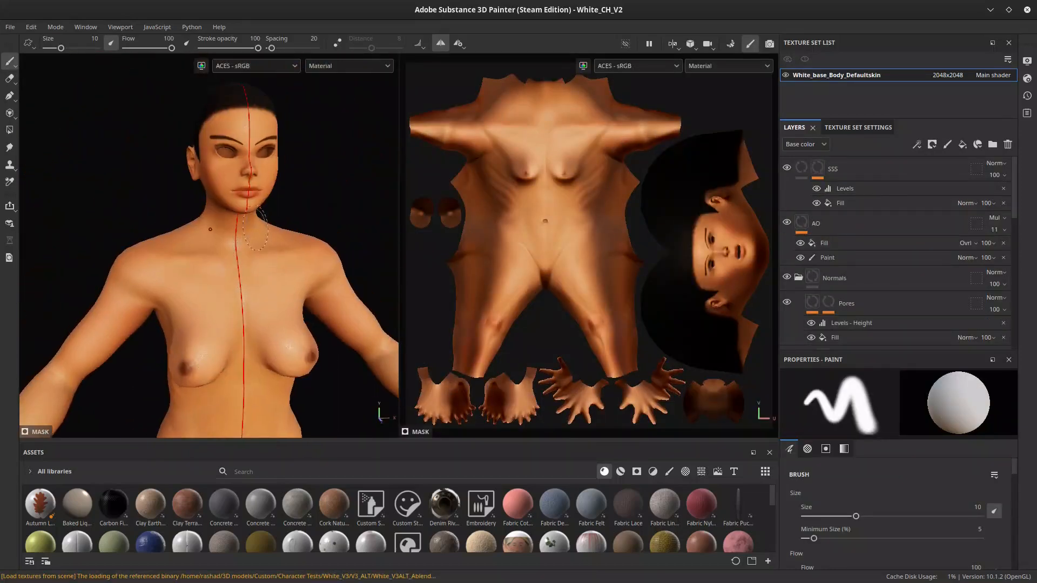
scroll(256, 230, "up", 5)
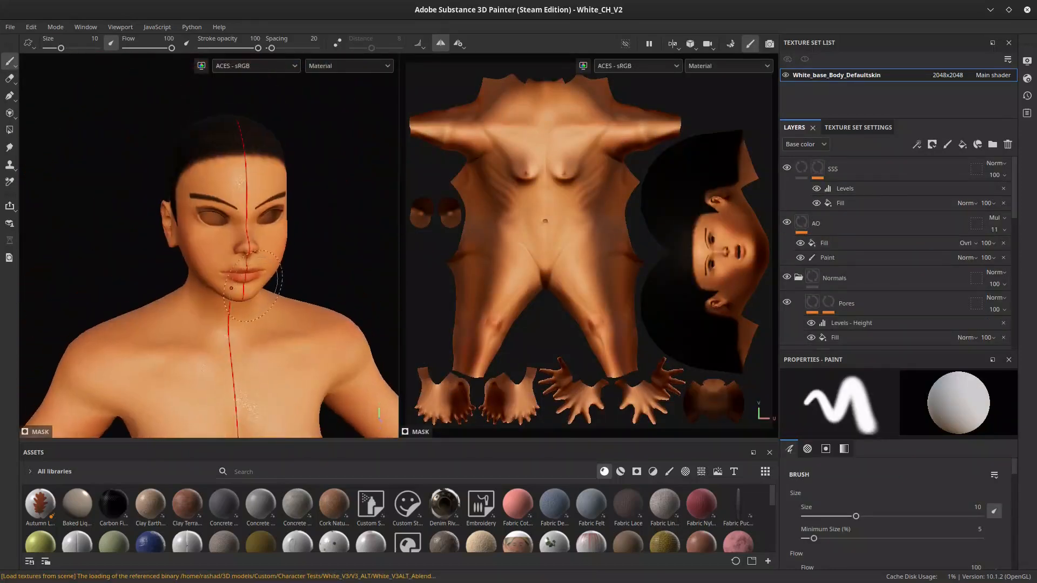
scroll(840, 204, "down", 6)
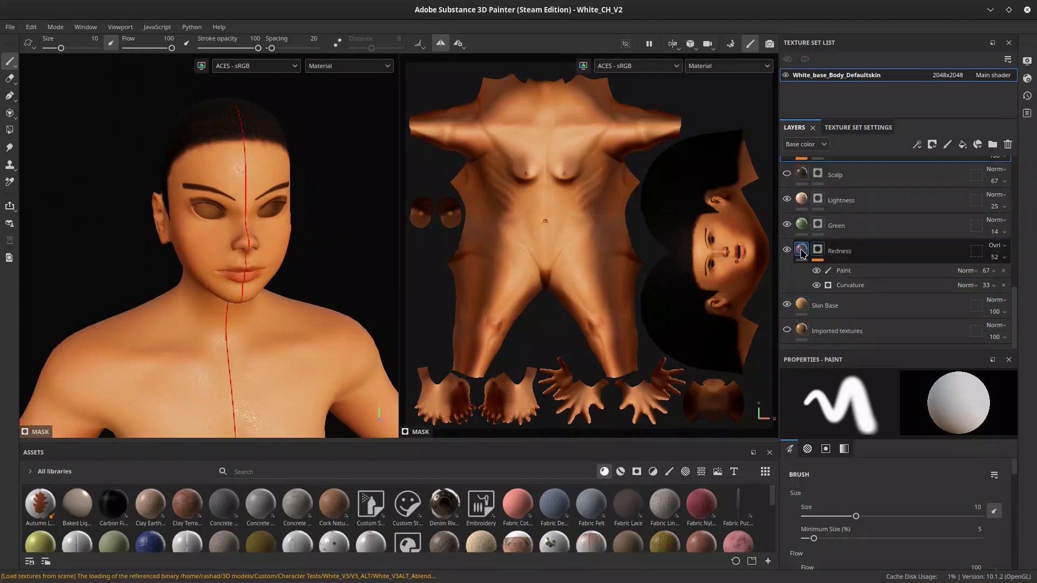
scroll(805, 211, "up", 6)
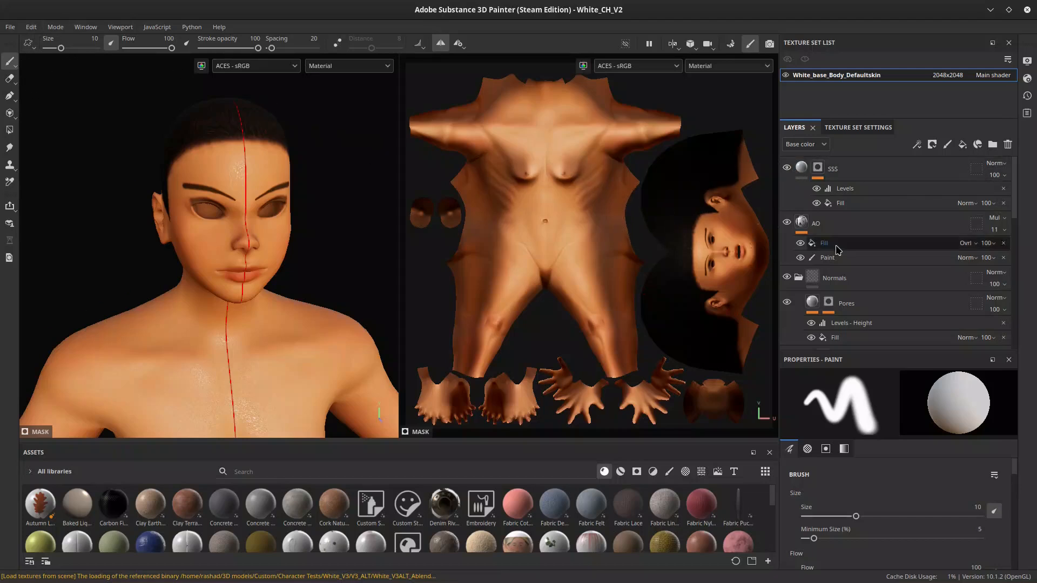
left_click(580, 193)
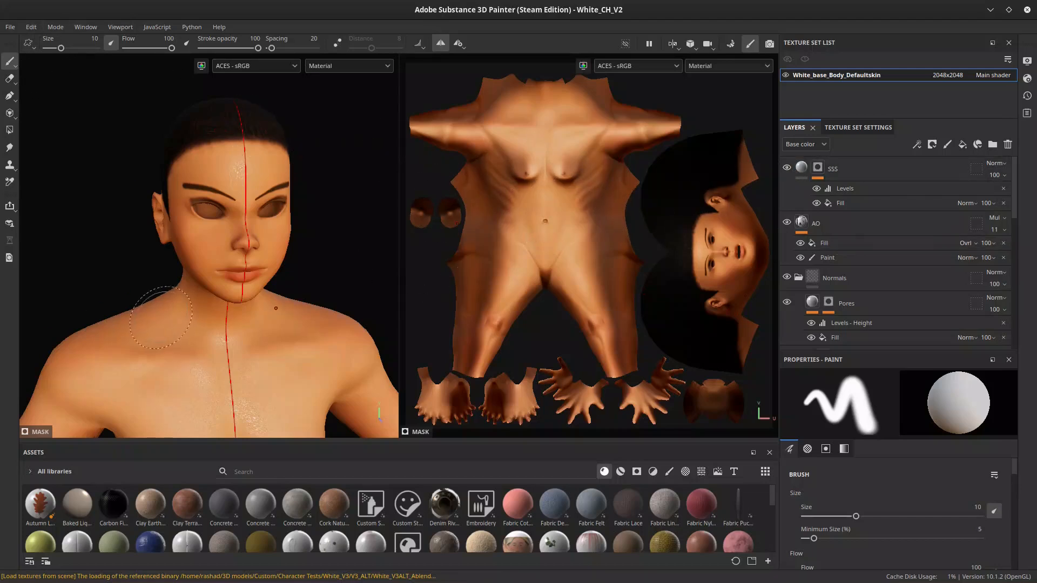
scroll(186, 296, "down", 2)
left_click_drag(159, 291, 182, 290, "alt")
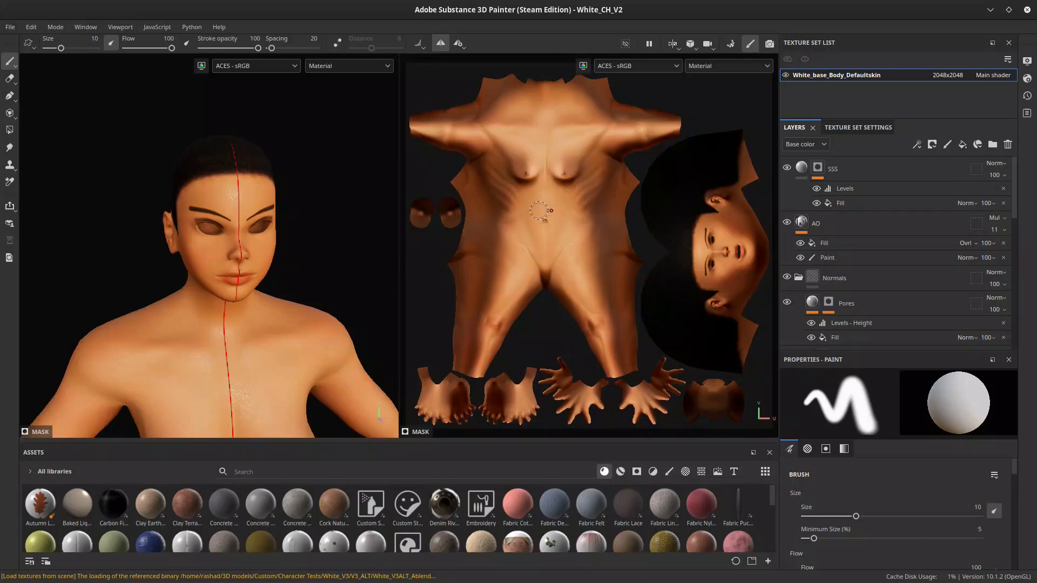
Hide the Lightness, Green, Redness and Scalp_HairBase layers.
scroll(799, 196, "down", 5)
scroll(799, 196, "down", 5)
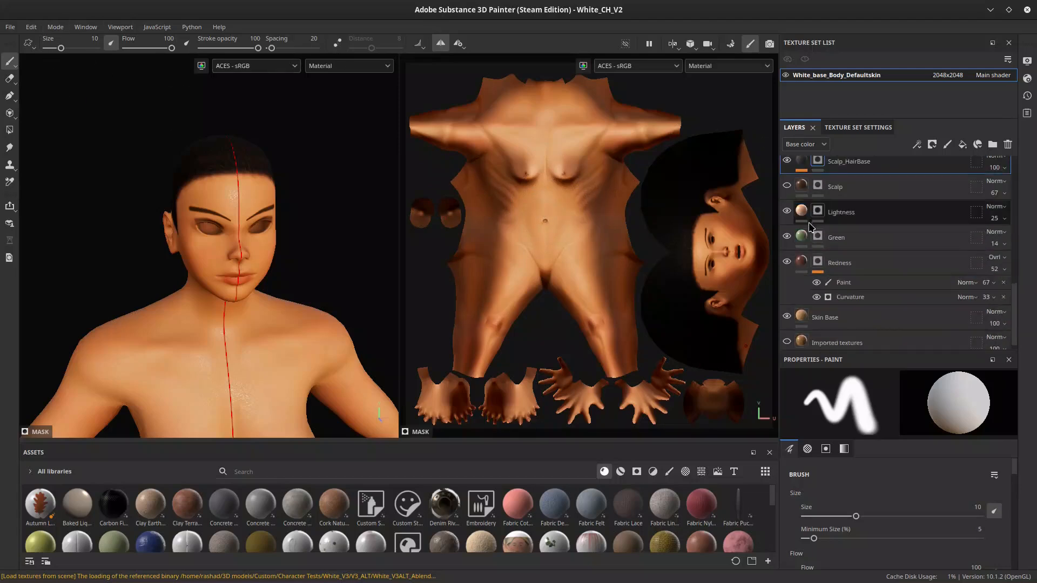
left_click(787, 215)
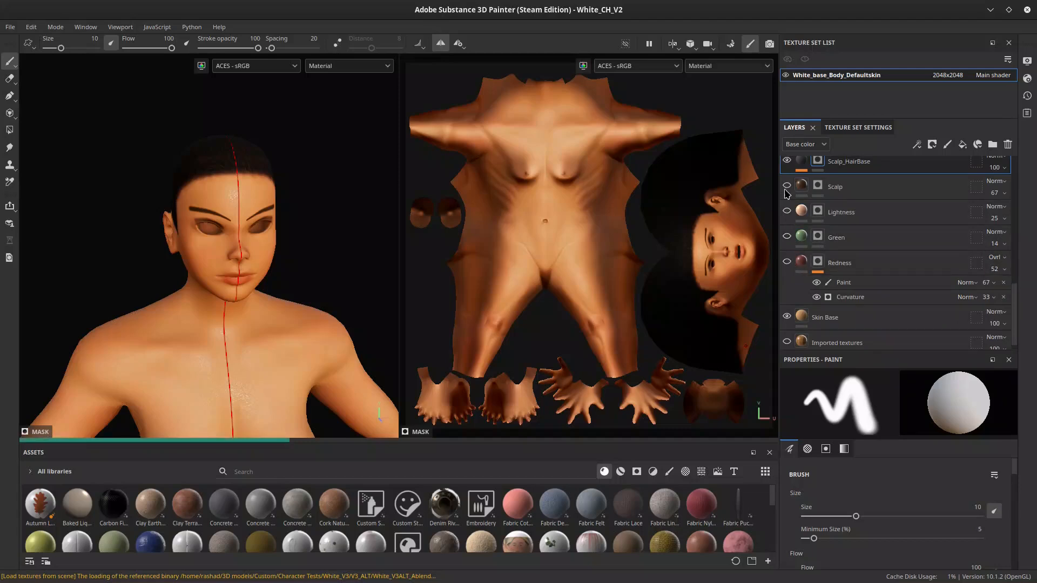
left_click(788, 161)
Hide the remaining visible layers above Scalp_HairBase, including Pores, Lips, Normals, AO and SSS.
scroll(791, 238, "up", 3)
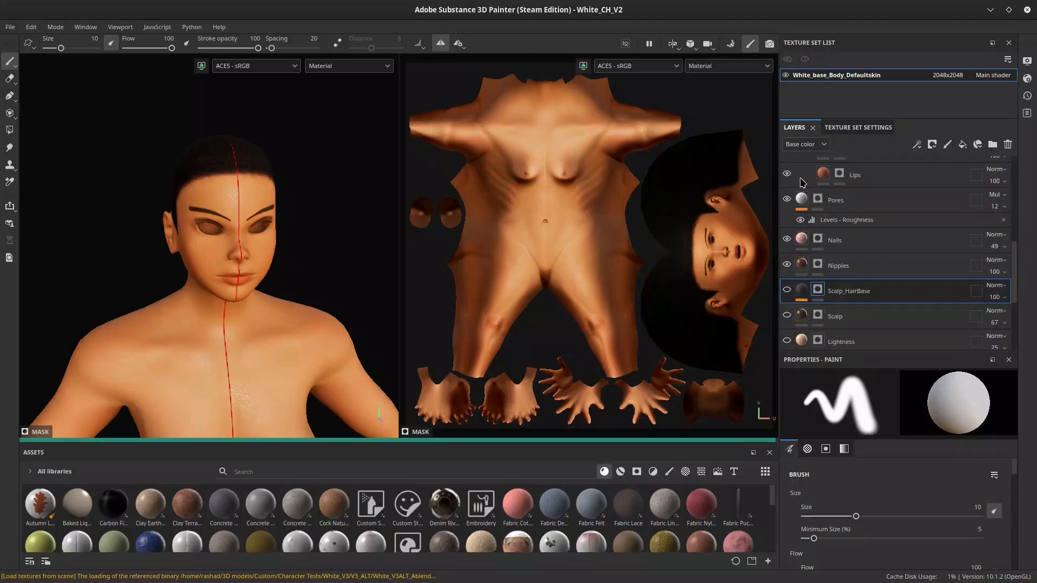
left_click(787, 199)
left_click(787, 173)
scroll(797, 193, "up", 2)
left_click(787, 215)
left_click(787, 188)
scroll(787, 188, "up", 1)
scroll(787, 192, "up", 3)
scroll(786, 182, "up", 2)
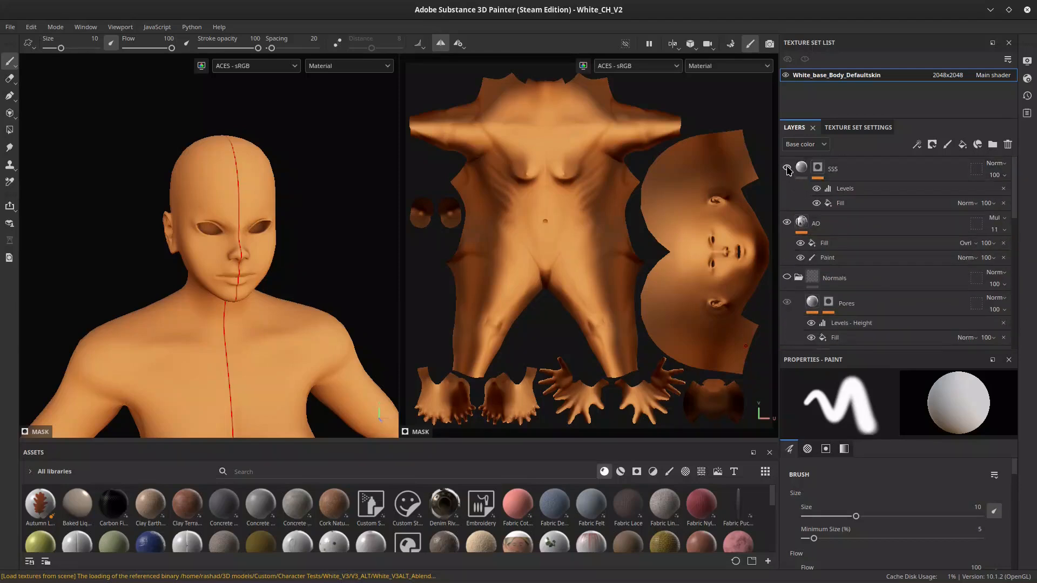
Examine the whole body with only the Skin Base layer applied.
scroll(269, 252, "down", 5)
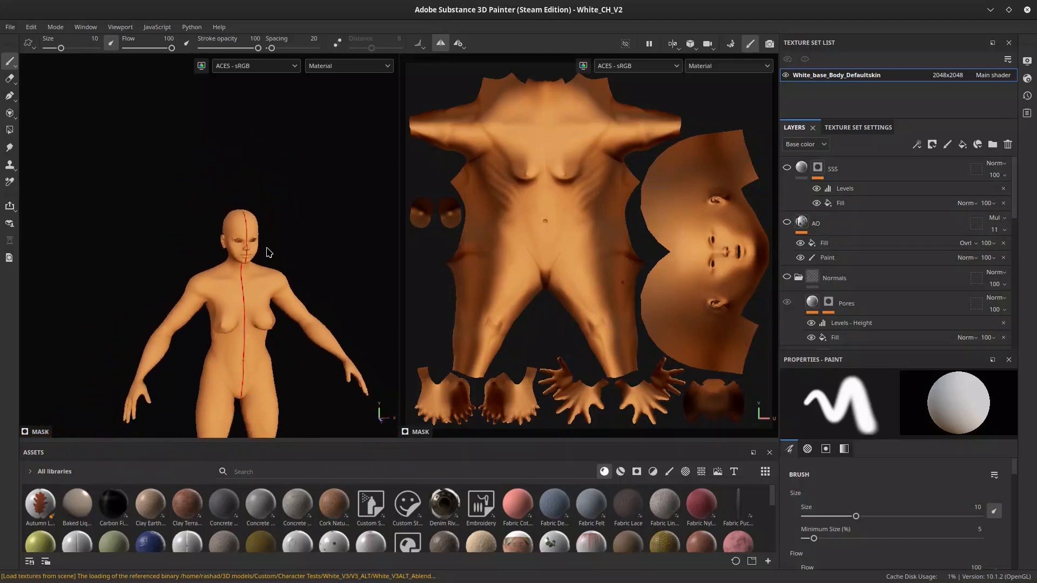
scroll(268, 252, "down", 2)
scroll(270, 259, "up", 5)
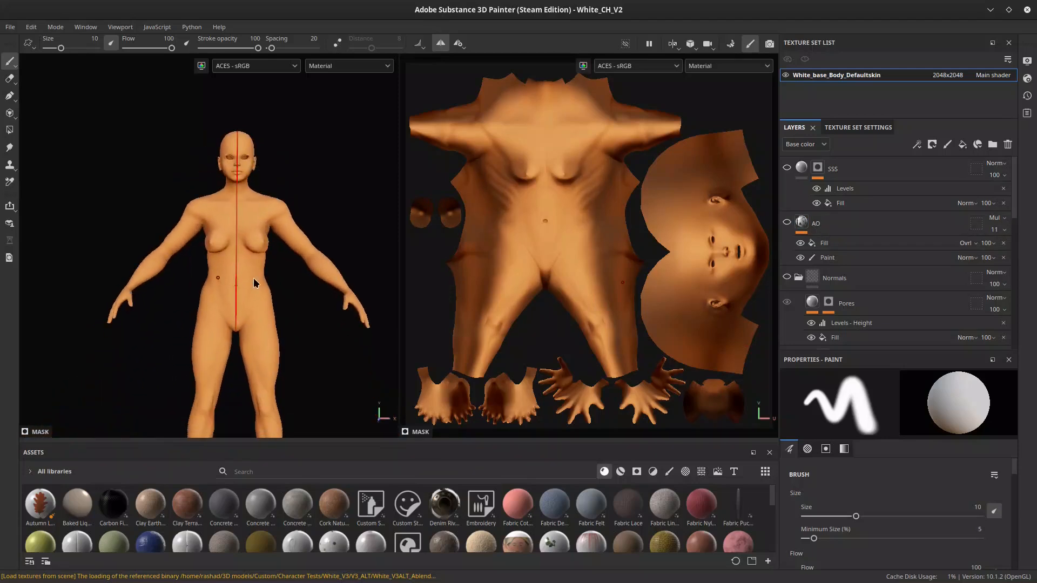
middle_click_drag(274, 266, 254, 157, "alt")
scroll(243, 216, "down", 3)
scroll(226, 286, "up", 1)
scroll(226, 287, "up", 2)
Show the Redness layer above Skin Base while viewing the head and torso.
scroll(806, 284, "down", 6)
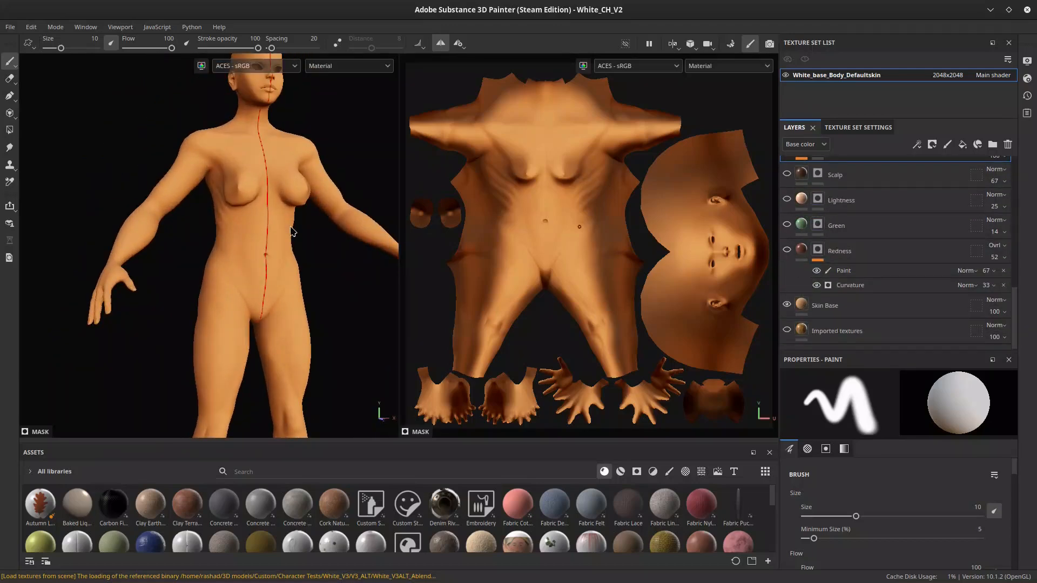
scroll(273, 206, "up", 4)
left_click_drag(266, 196, 315, 319, "alt")
middle_click_drag(256, 220, 263, 303, "alt")
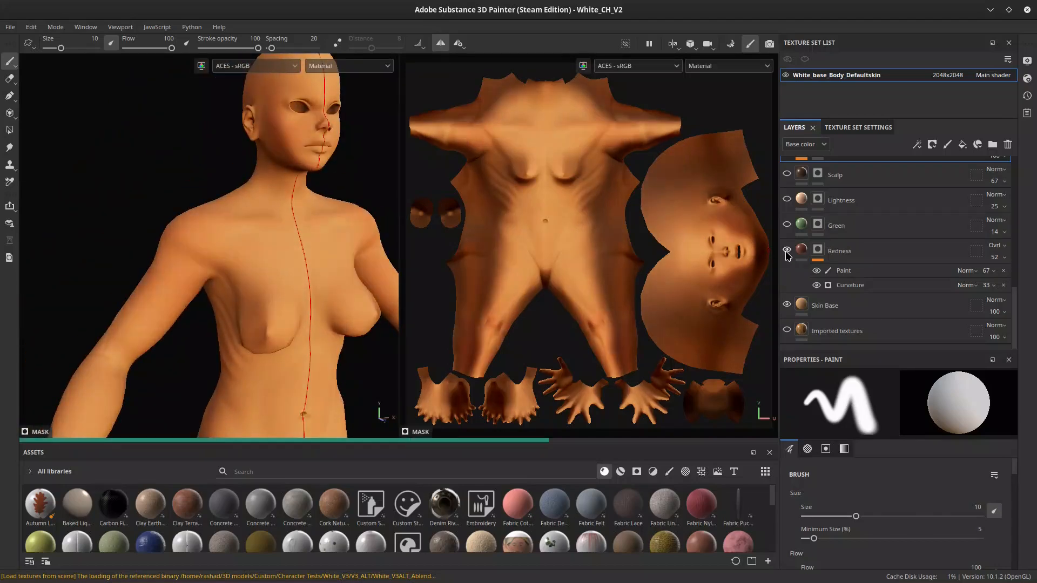
Inspect the Redness layer's effect on the face, arms, torso and legs from several angles.
left_click_drag(287, 232, 289, 302, "alt")
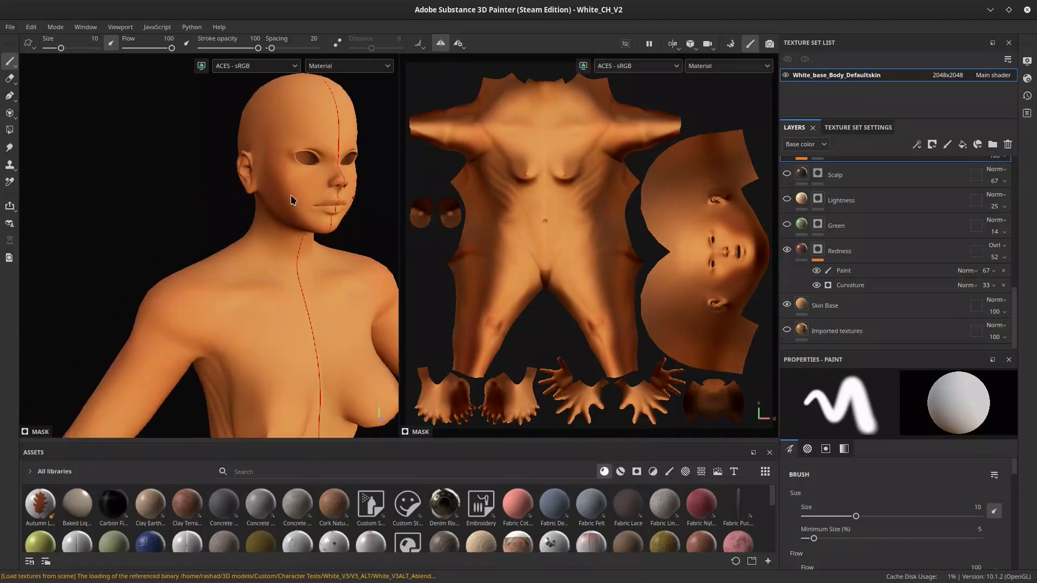
left_click_drag(152, 336, 174, 323, "alt")
scroll(173, 319, "down", 3)
left_click_drag(136, 280, 232, 295, "alt")
scroll(212, 336, "down", 3)
middle_click_drag(233, 292, 234, 137, "alt")
middle_click_drag(234, 322, 236, 233, "alt")
left_click_drag(269, 293, 263, 352, "alt")
middle_click_drag(249, 200, 253, 370, "alt")
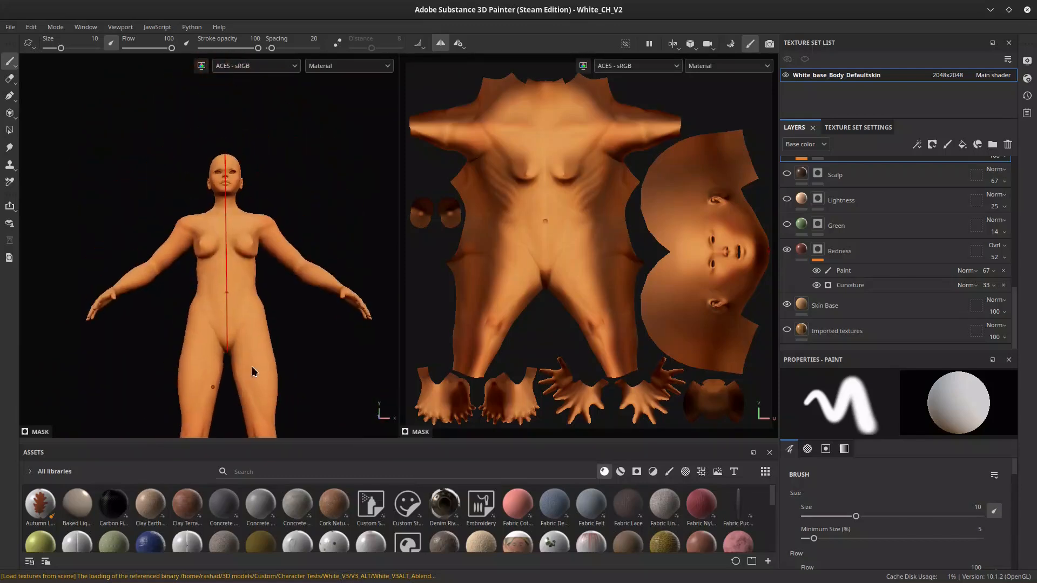
Show the Green layer above Redness while viewing the head and shoulders up close.
left_click_drag(255, 282, 228, 322, "alt")
scroll(238, 281, "up", 3)
middle_click_drag(240, 294, 235, 371, "alt")
scroll(228, 262, "up", 4)
middle_click_drag(224, 218, 228, 280, "alt")
scroll(228, 280, "up", 2)
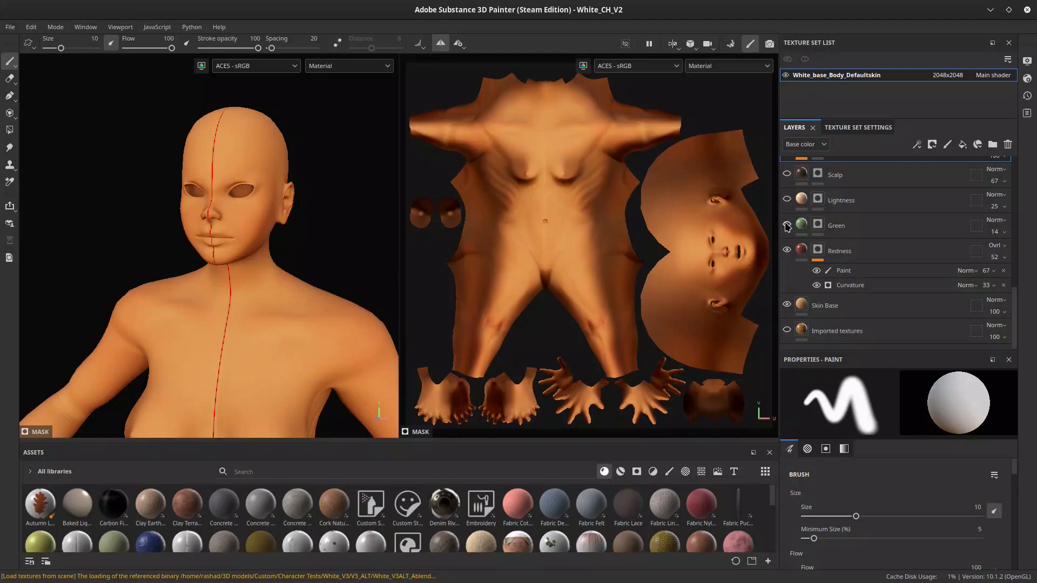
Inspect the Green layer's effect on the shoulder, upper arm and chest.
left_click_drag(371, 328, 150, 351, "alt")
middle_click_drag(150, 351, 157, 329, "alt")
scroll(145, 342, "up", 3)
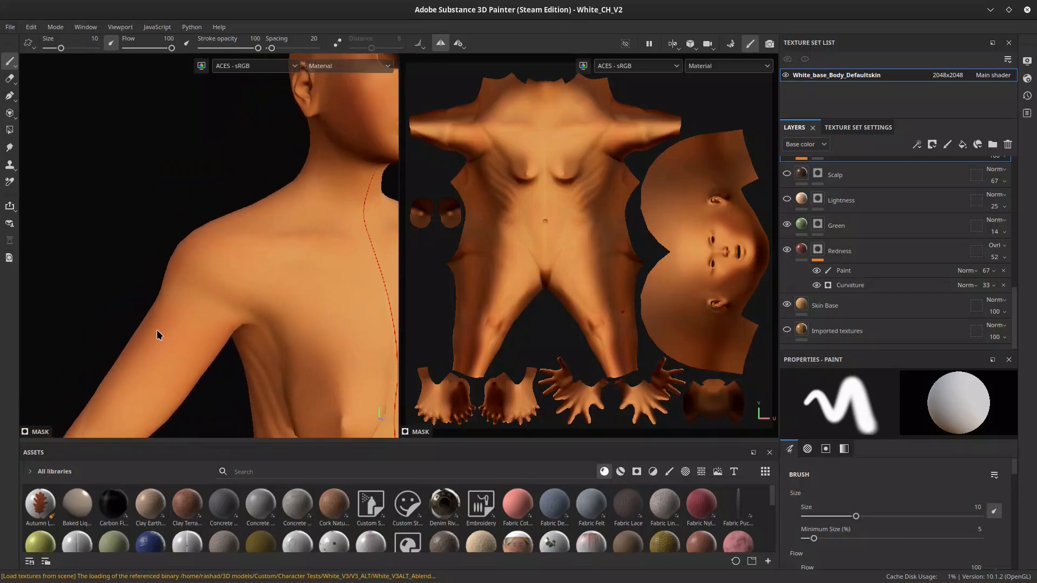
right_click_drag(156, 331, 91, 389, "alt")
middle_click_drag(91, 389, 114, 356, "alt")
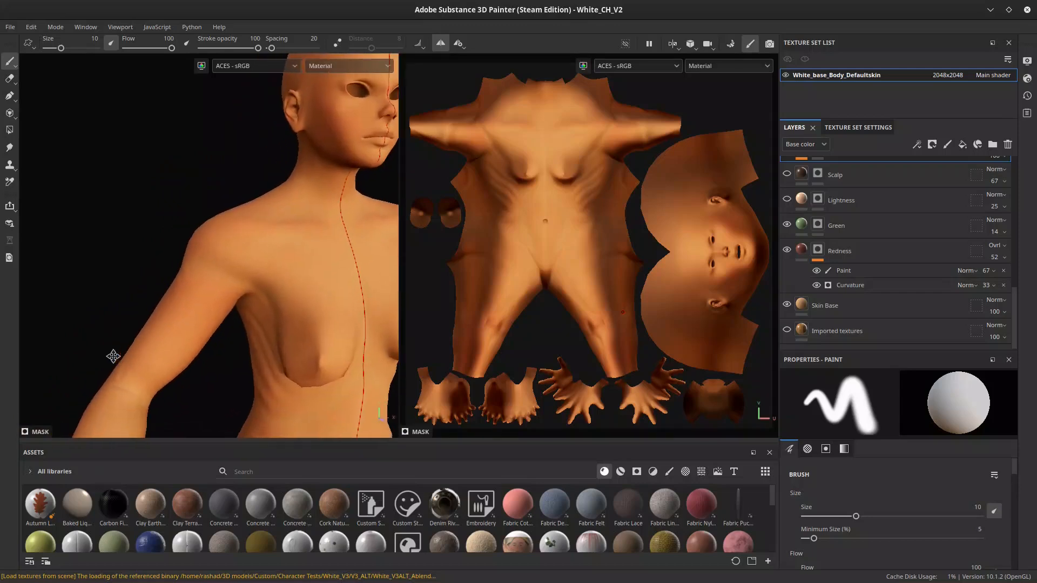
Show the Lightness layer above Green and check its effect from the head down to the thighs.
left_click_drag(182, 345, 260, 335, "alt")
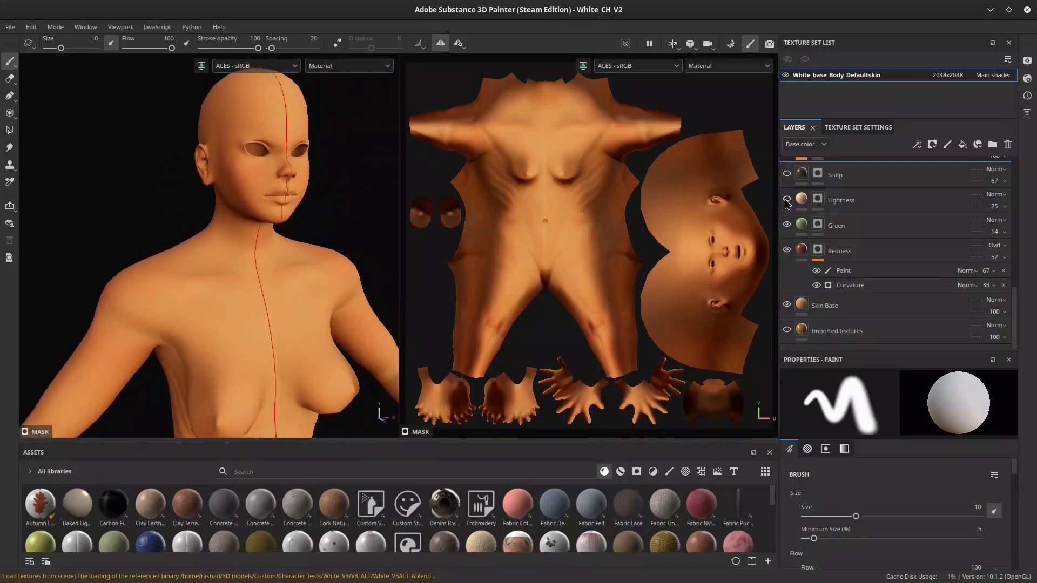
right_click_drag(176, 361, 165, 372, "alt")
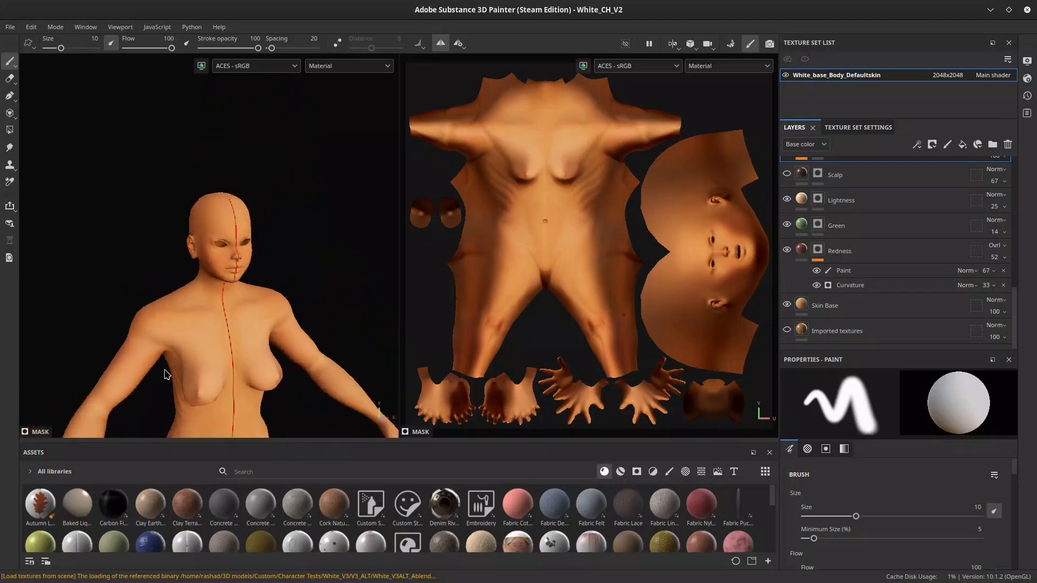
middle_click_drag(166, 371, 201, 265, "alt")
middle_click_drag(211, 319, 223, 229, "alt")
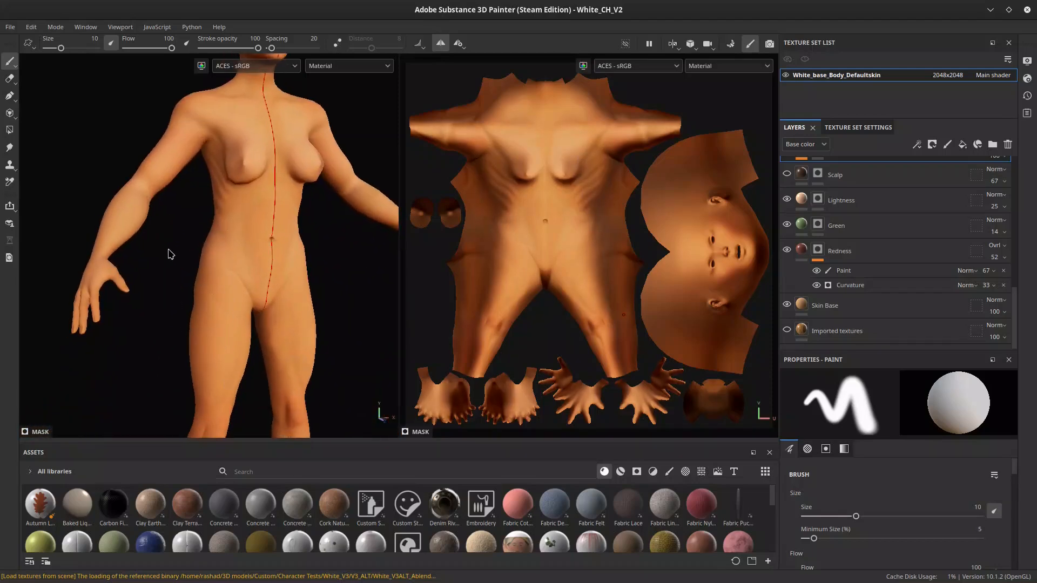
Show the Scalp layer, check it on the head and shoulders, and hide it again.
left_click_drag(169, 250, 162, 273, "alt")
middle_click_drag(189, 252, 187, 328, "alt")
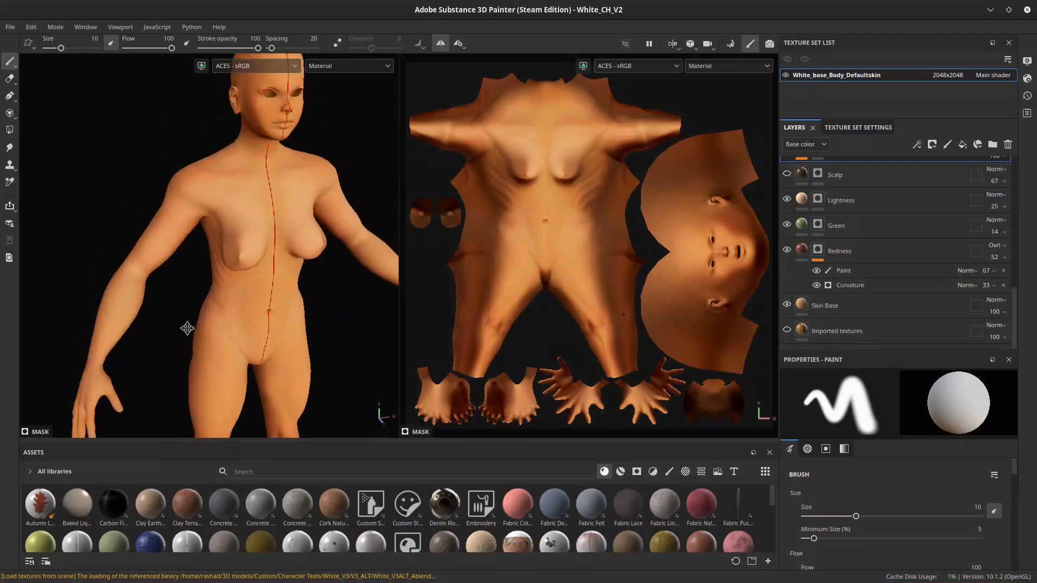
scroll(786, 184, "up", 1)
left_click(787, 208)
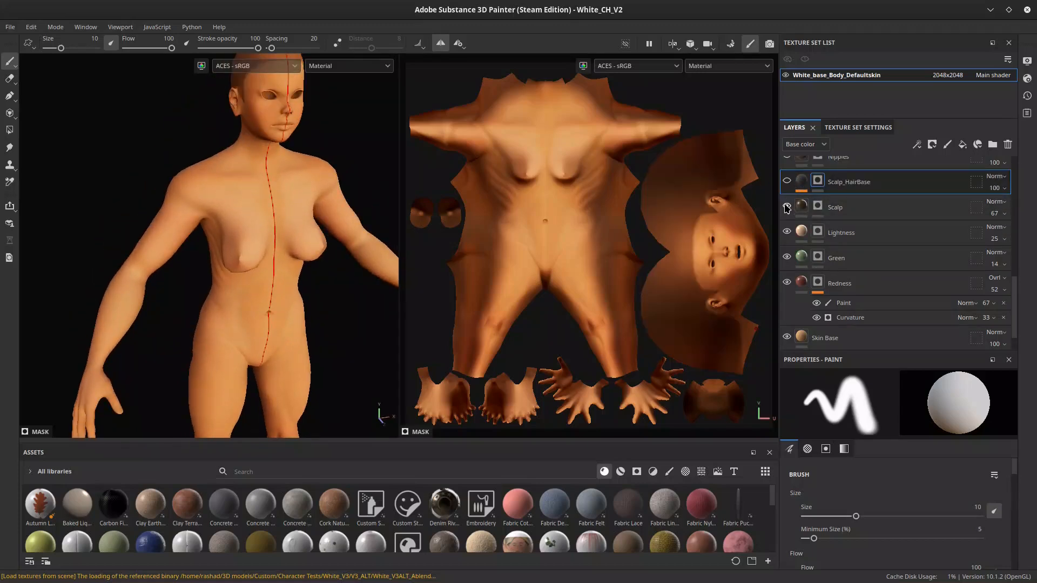
middle_click_drag(267, 162, 255, 277, "alt")
scroll(253, 270, "up", 3)
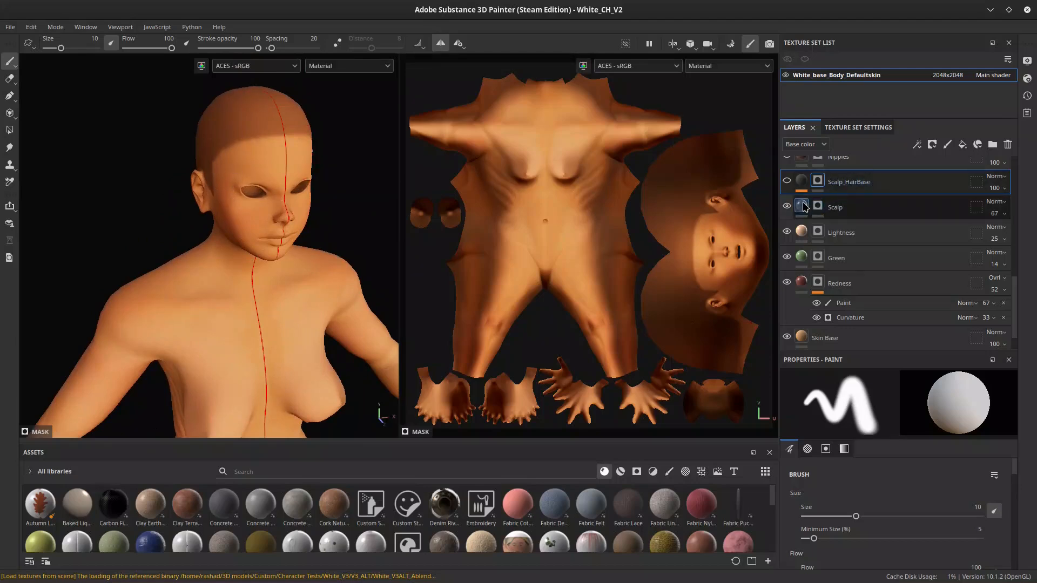
left_click(787, 206)
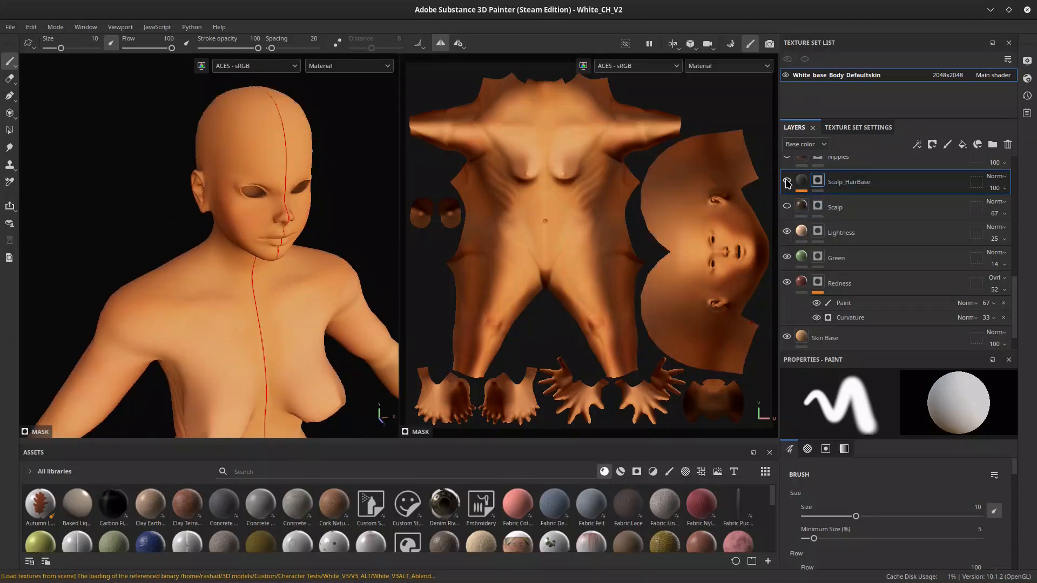
Show the Scalp_HairBase layer, examine its Fur 2 base color fill, and check the hairline on the head.
left_click(787, 182)
mouse_move(194, 184)
left_mouse_down("alt")
mouse_move(185, 227)
mouse_move(225, 196)
mouse_move(262, 224)
mouse_move(247, 232)
mouse_move(281, 241)
mouse_move(235, 230)
mouse_move(143, 268)
mouse_move(260, 269)
mouse_move(223, 272)
left_mouse_up("alt")
scroll(221, 227, "up", 2)
scroll(270, 238, "up", 2)
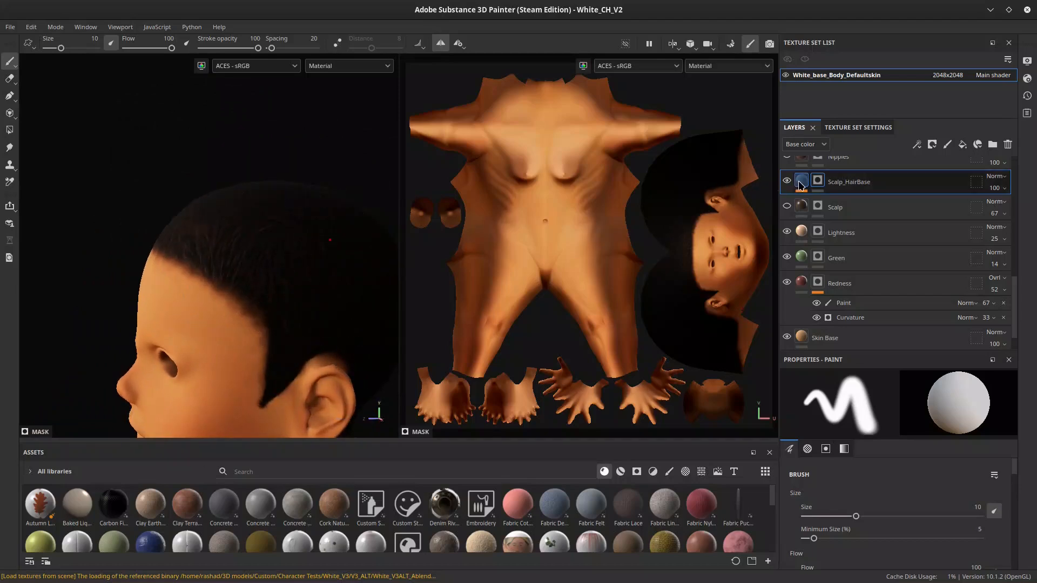
scroll(867, 491, "down", 7)
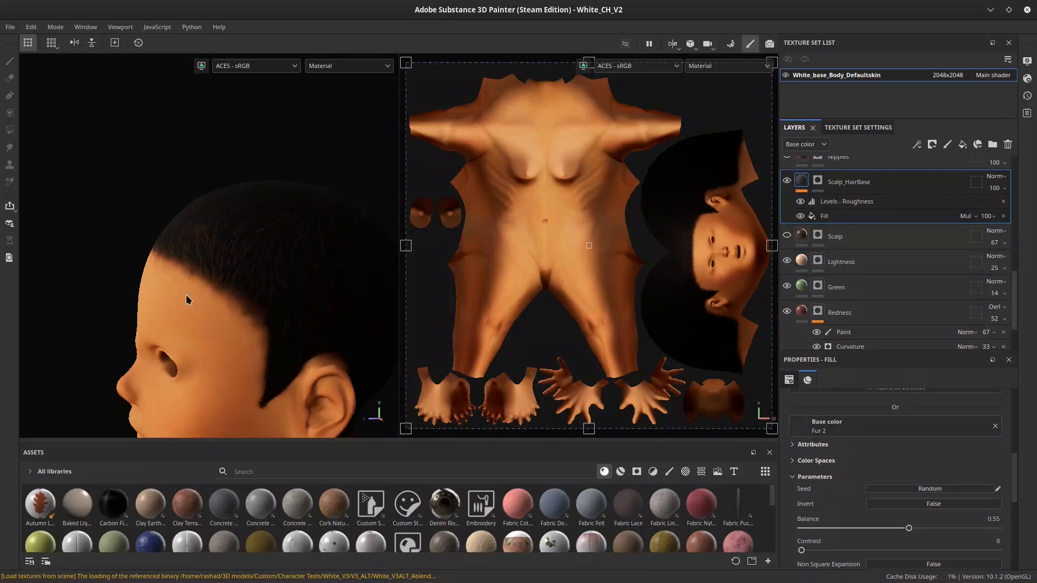
scroll(233, 294, "up", 1)
left_click_drag(221, 243, 189, 280, "alt")
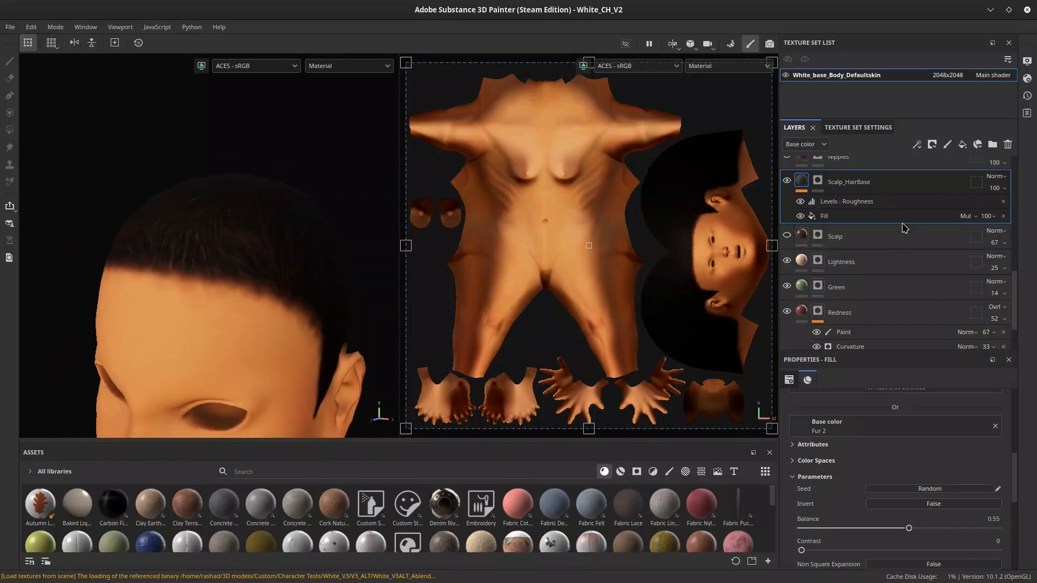
Show the Nipples and Nails layers and inspect the fingernails on the hand up close.
scroll(885, 224, "up", 2)
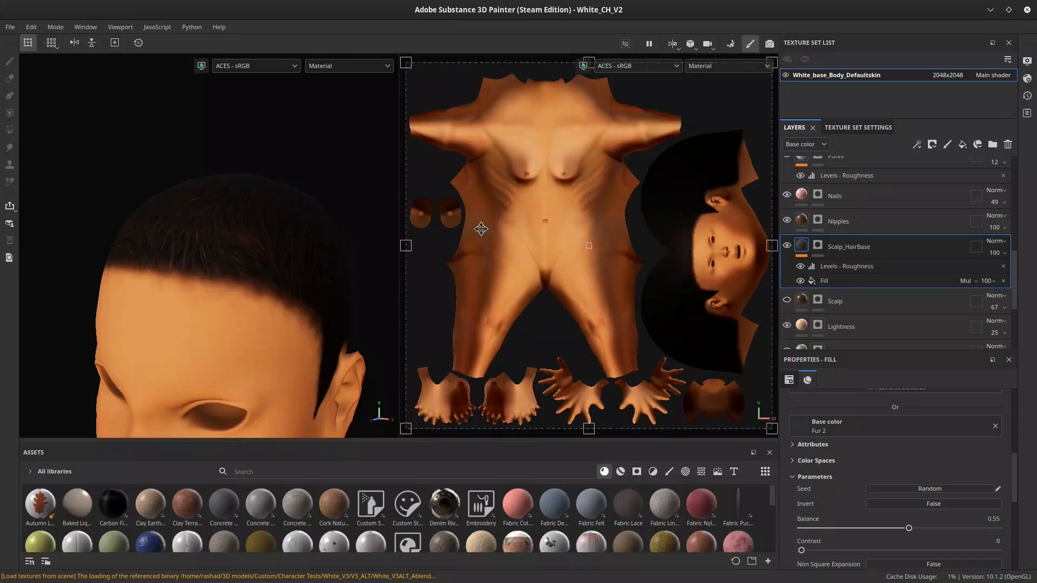
scroll(267, 276, "down", 5)
middle_click_drag(282, 286, 148, 94, "alt")
scroll(205, 141, "down", 4)
middle_click_drag(294, 241, 182, 65, "alt")
scroll(168, 235, "up", 4)
scroll(128, 263, "up", 1)
middle_click_drag(131, 257, 235, 187, "alt")
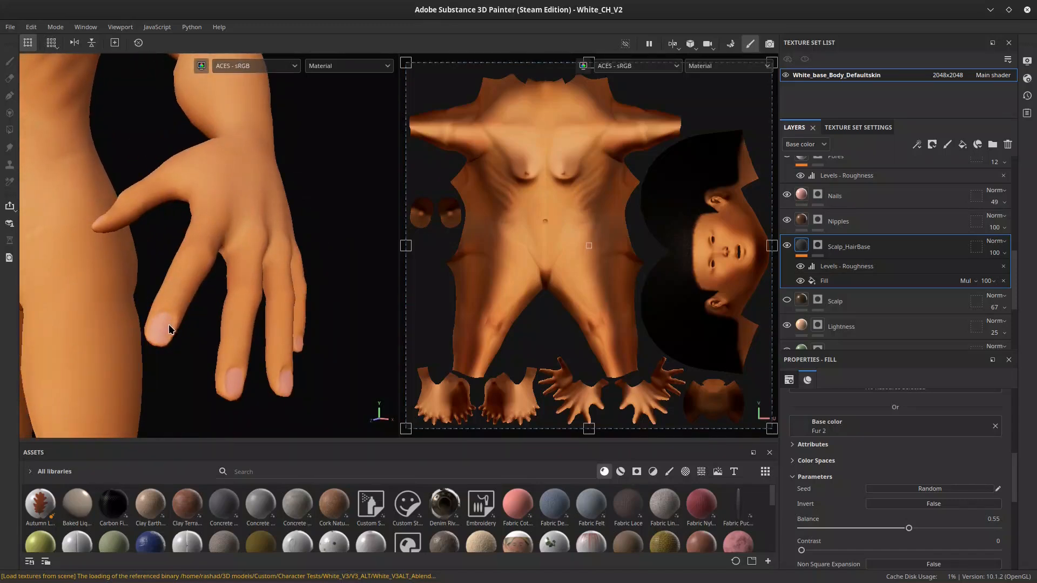
left_click_drag(162, 326, 168, 341, "alt")
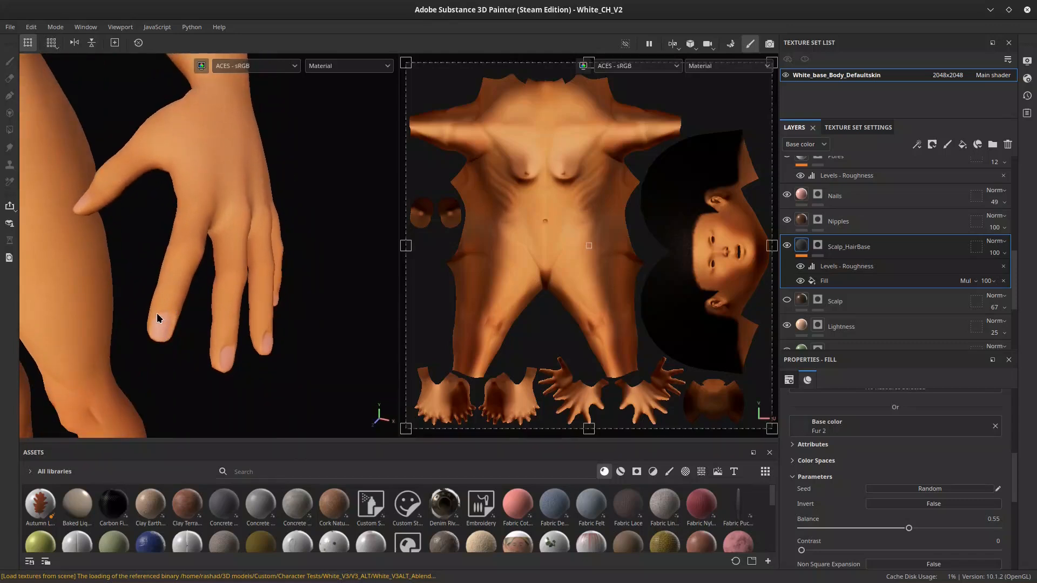
left_click_drag(167, 302, 192, 274, "alt")
right_click_drag(124, 275, 181, 317, "alt")
left_click_drag(181, 317, 340, 286, "alt")
Show the Pores layer above Nails and inspect its effect on the arm's skin.
scroll(844, 224, "up", 3)
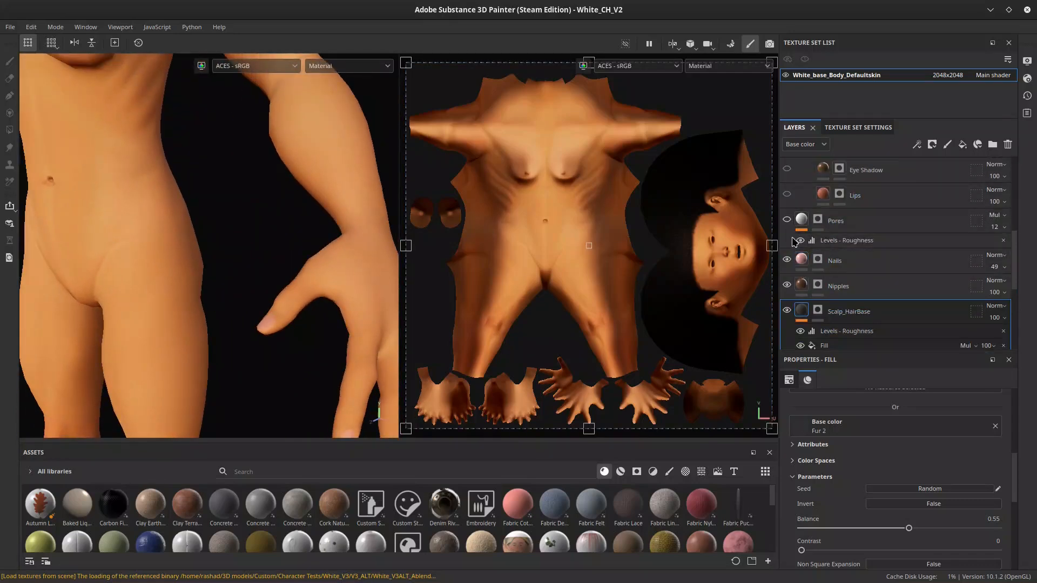
scroll(789, 259, "up", 2)
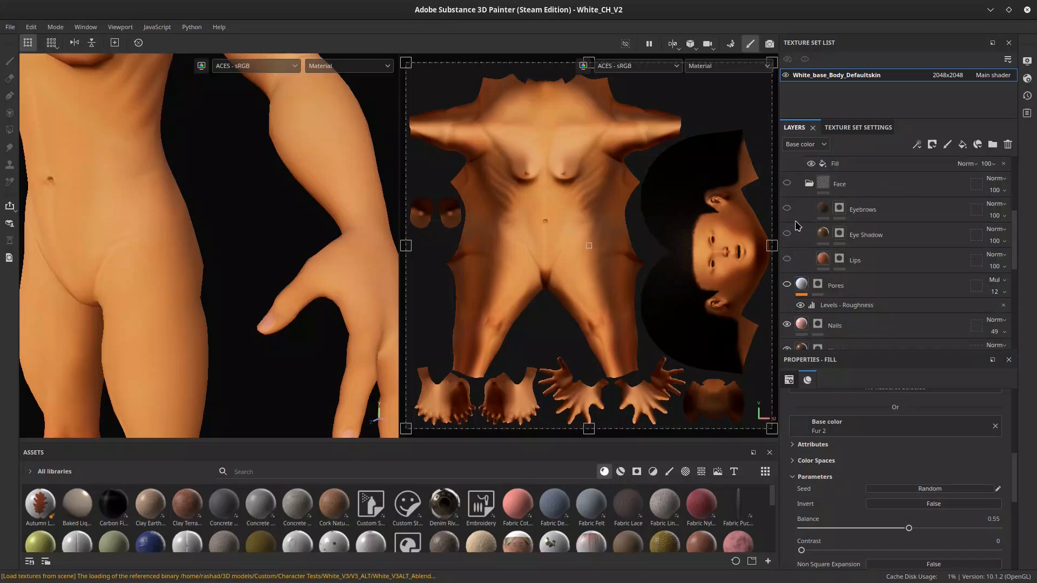
left_click(784, 282)
middle_click_drag(207, 189, 329, 238, "alt")
scroll(308, 273, "up", 2)
middle_click_drag(308, 274, 94, 355, "alt")
left_click_drag(160, 252, 136, 197, "alt")
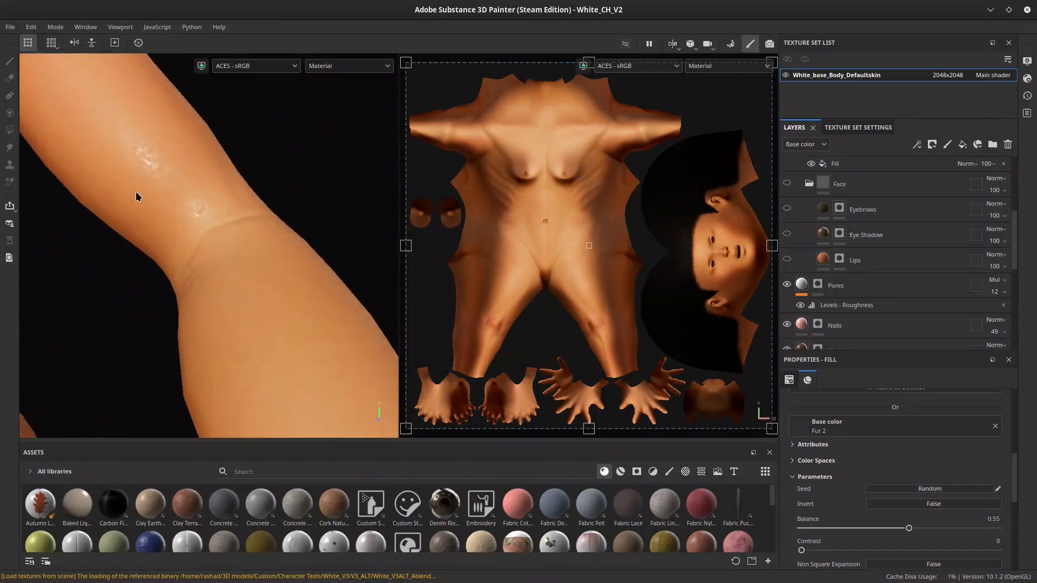
left_click_drag(169, 211, 142, 258, "alt")
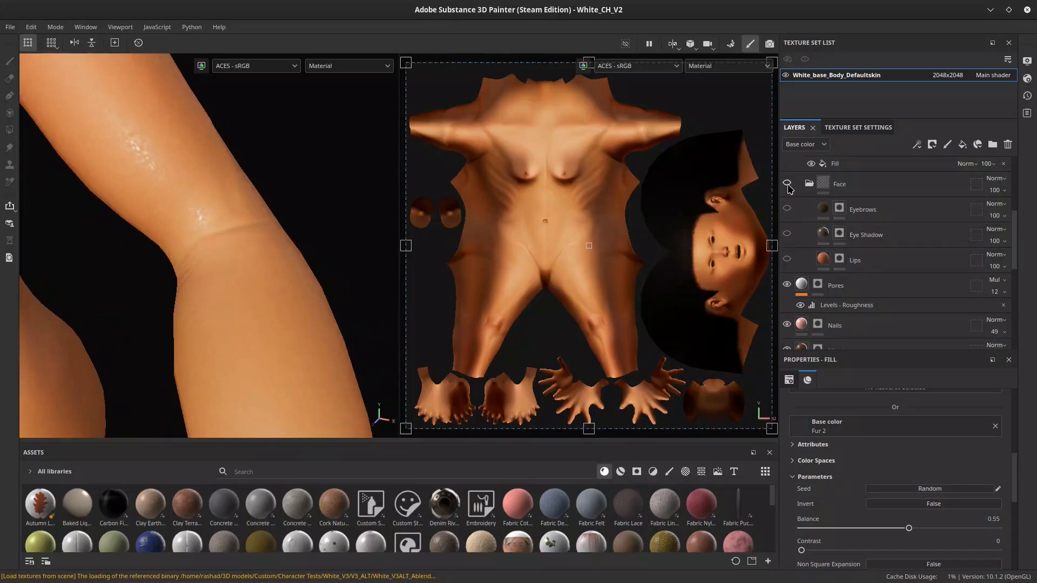
Show the Face folder with its Eyebrows, Eye Shadow and Lips layers, and check the makeup on the face.
left_click(788, 208)
left_click(789, 234)
left_click(790, 259)
scroll(223, 187, "down", 8)
middle_click_drag(185, 147, 264, 345, "alt")
scroll(264, 345, "up", 4)
left_click_drag(228, 294, 250, 272, "alt")
scroll(190, 200, "up", 3)
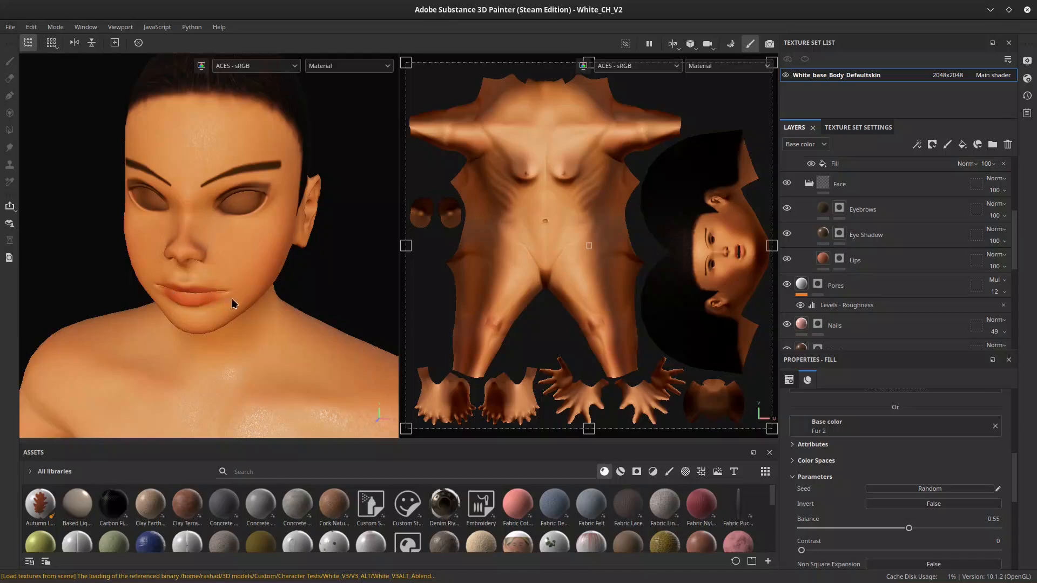
left_click_drag(183, 315, 194, 295, "alt")
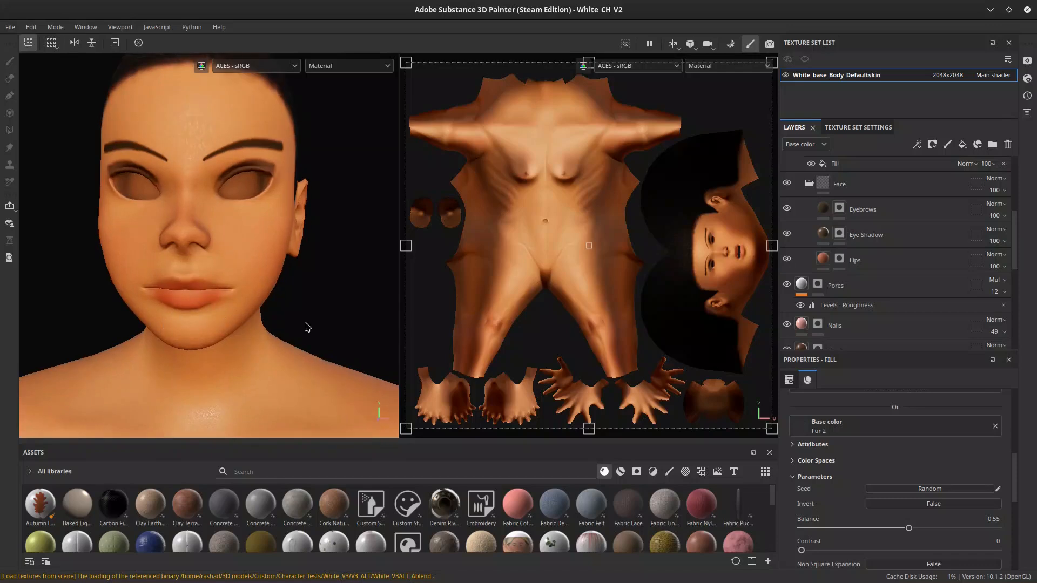
Examine the Lips layer's fill color and roughness, and collapse the Face folder.
left_click(827, 265)
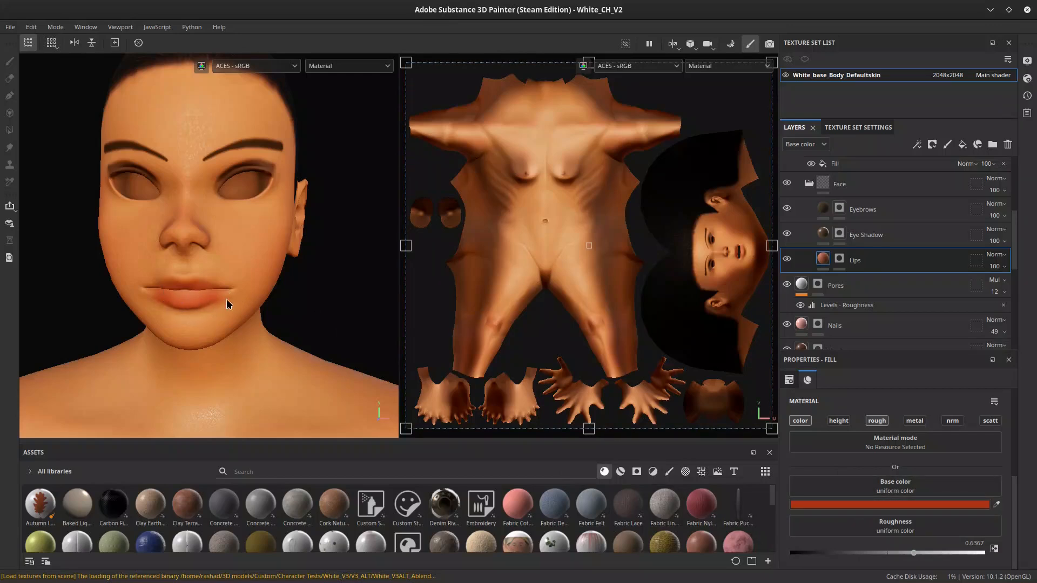
scroll(937, 254, "up", 2)
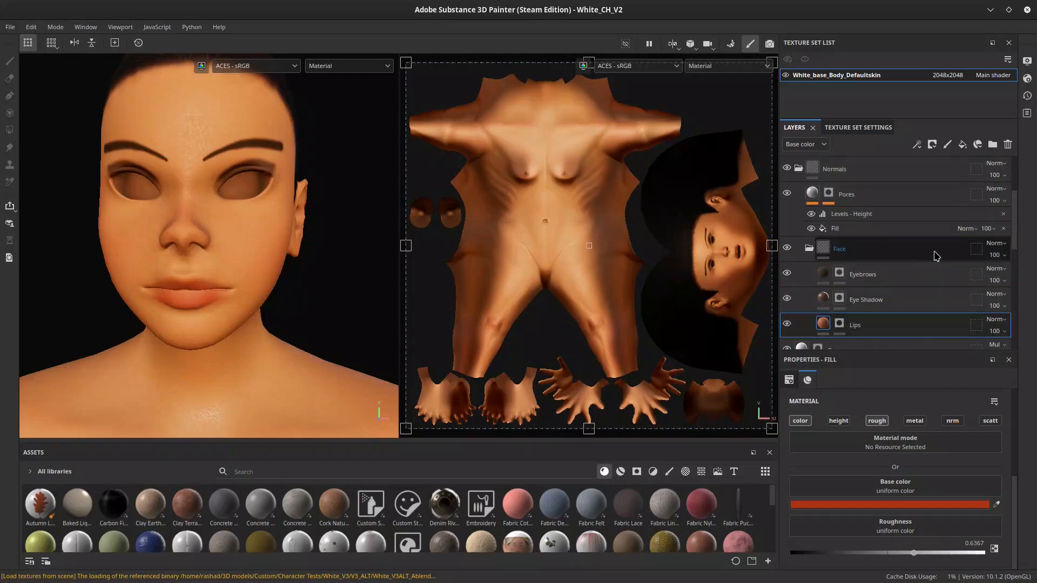
left_click(809, 250)
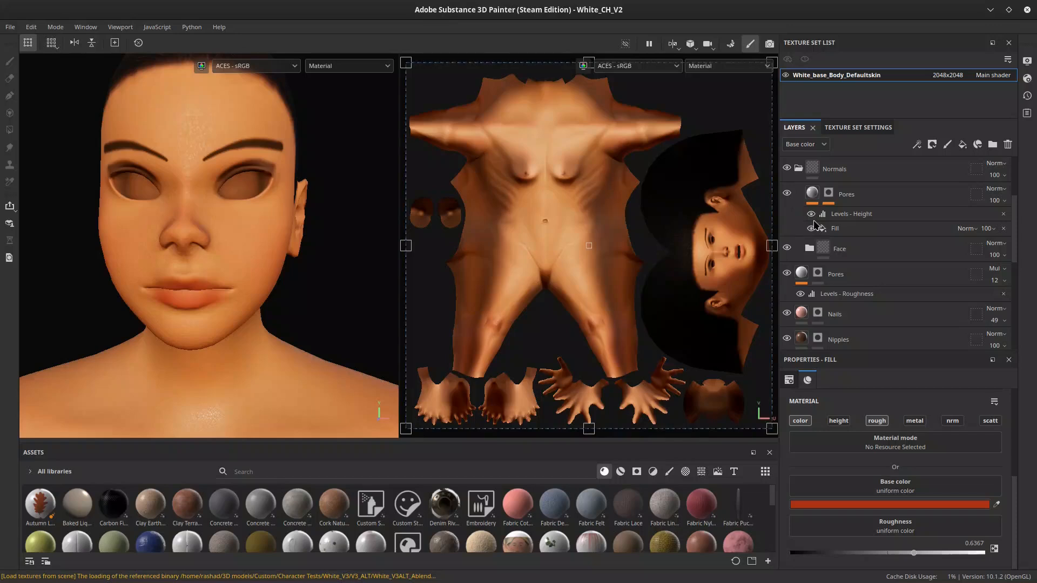
Examine the height fill and painted mask of the Pores layer in the Normals folder, with the cheek seen up close.
left_click(865, 204)
scroll(856, 286, "down", 5)
scroll(857, 310, "up", 5)
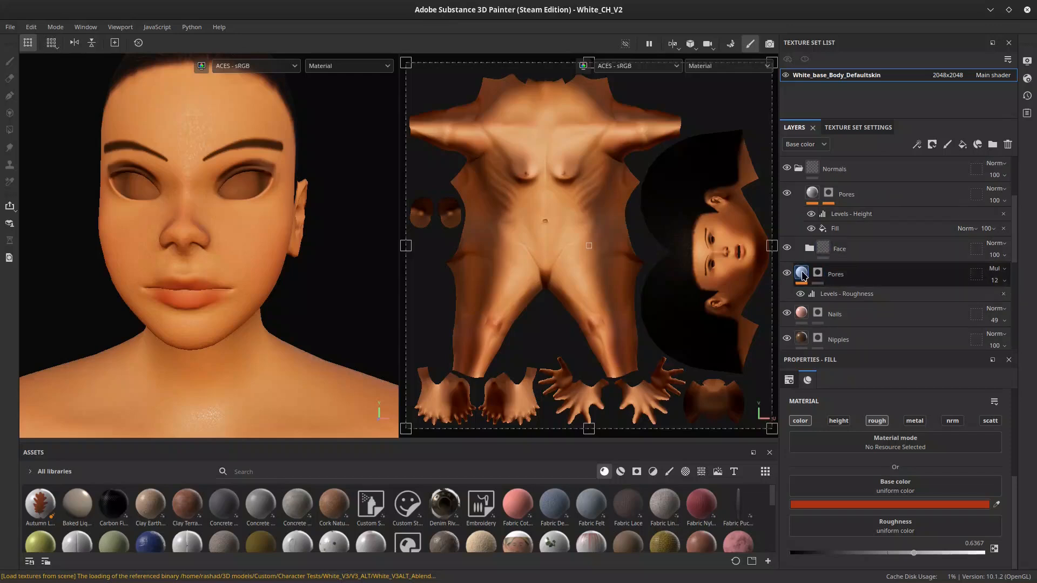
mouse_move(802, 276)
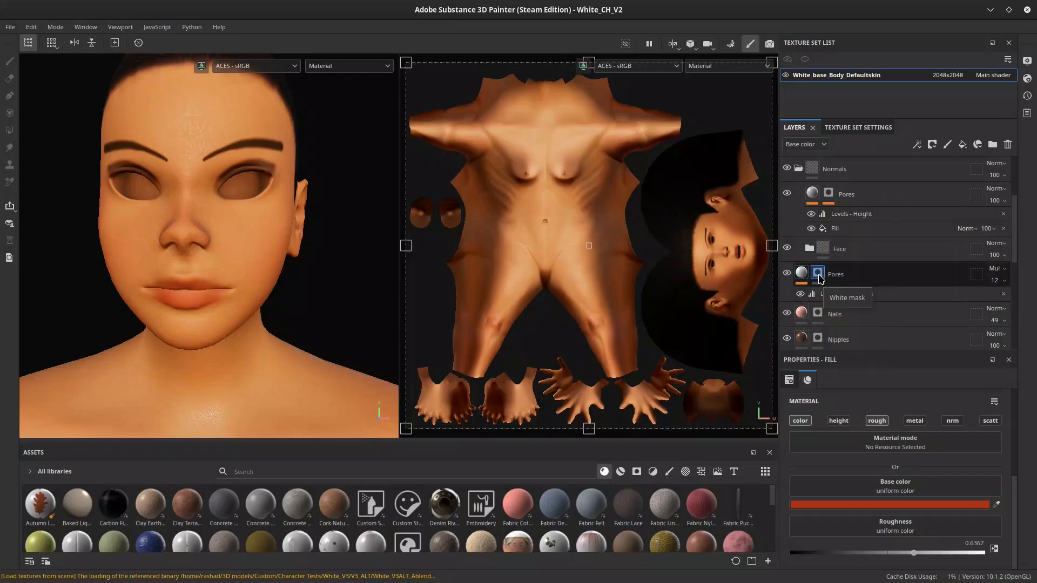
left_click(824, 211)
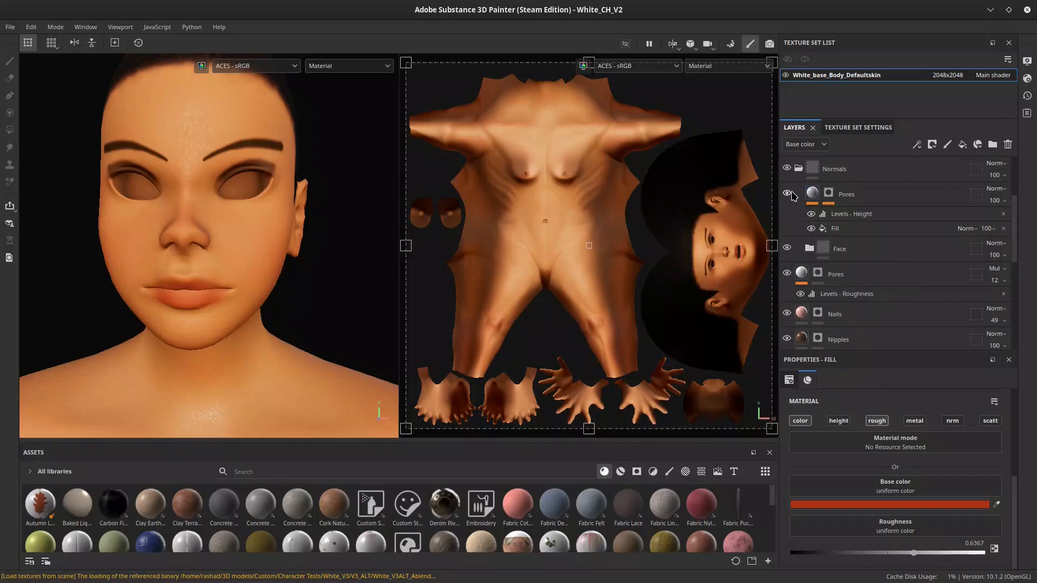
left_click(815, 196)
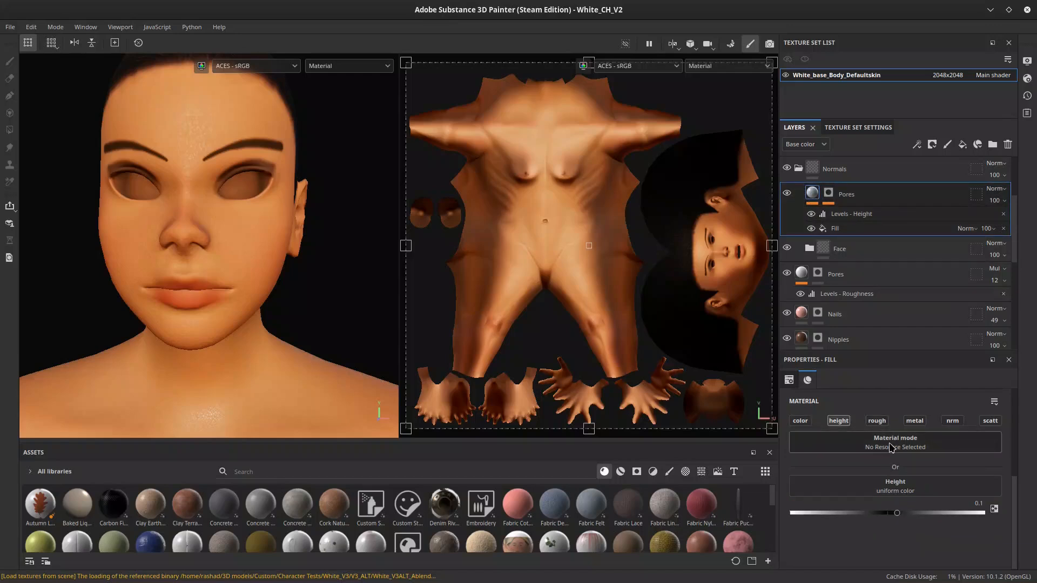
left_click(832, 197)
scroll(296, 226, "up", 5)
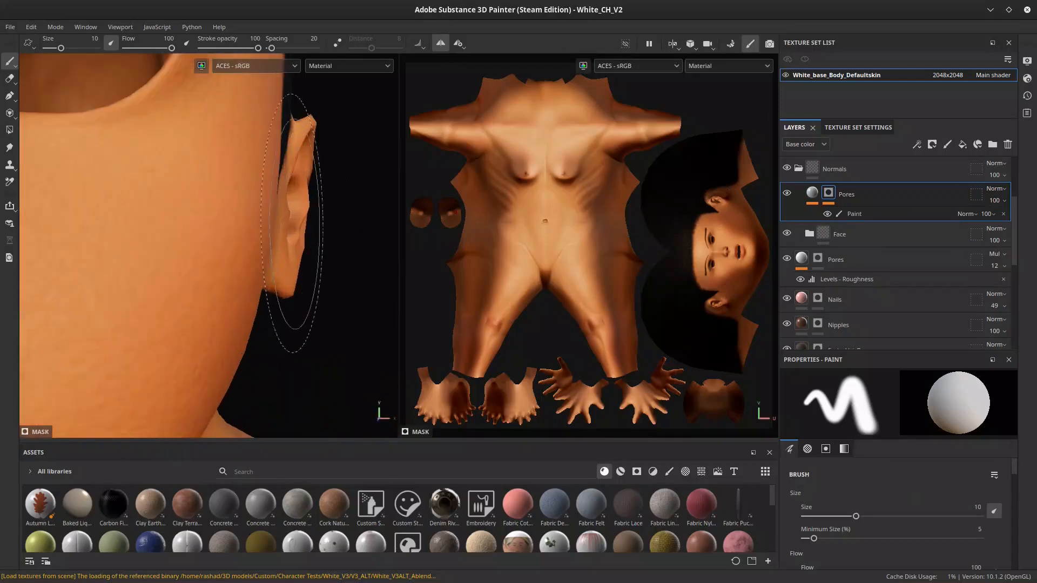
left_click_drag(284, 231, 185, 220, "alt")
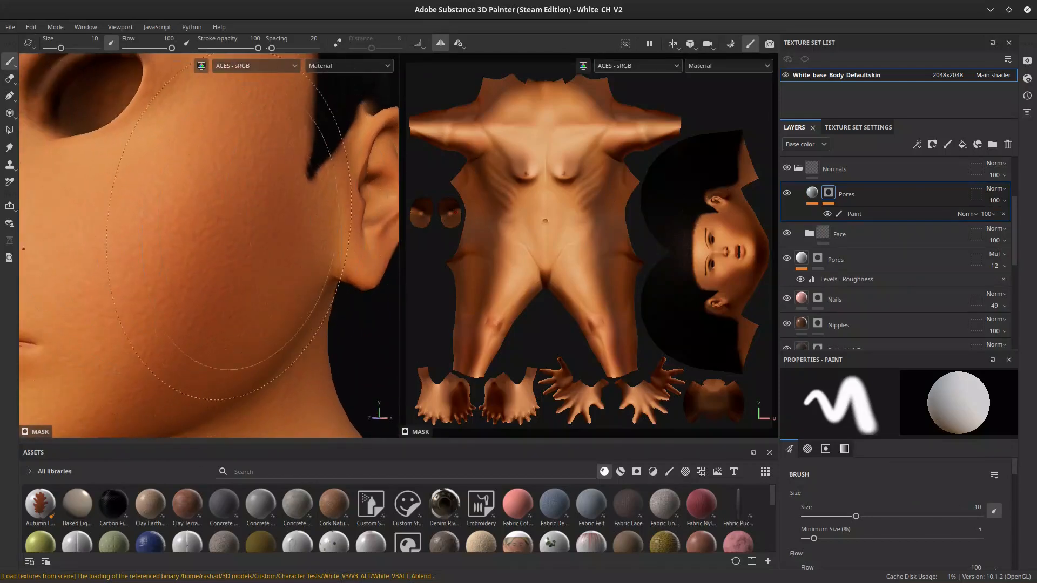
Show the AO and SSS layers above the Normals folder and inspect the face from several angles.
scroll(880, 216, "up", 5)
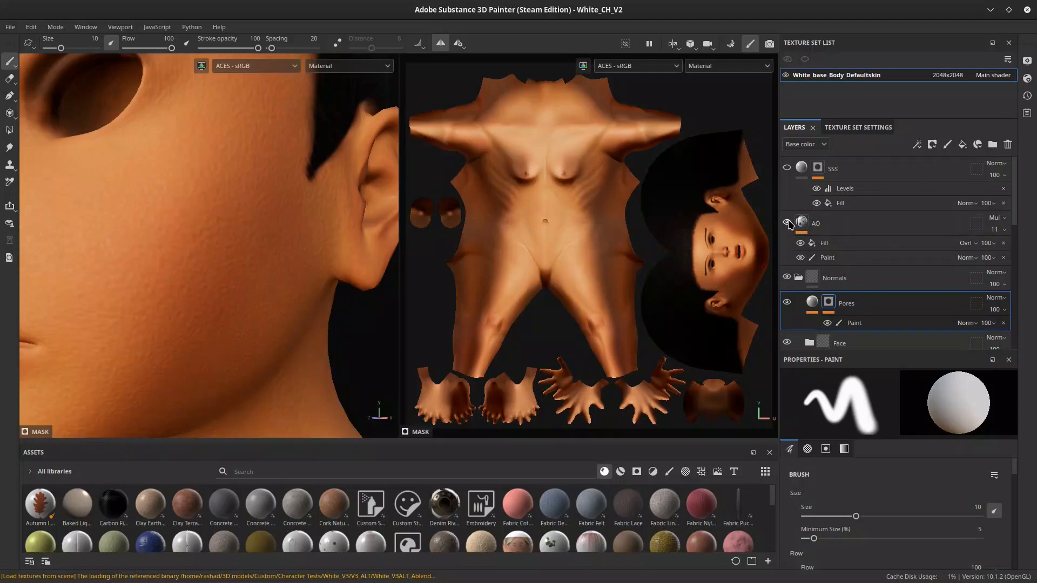
scroll(264, 179, "down", 4)
left_click_drag(264, 166, 324, 172, "alt")
left_click_drag(245, 234, 203, 250, "alt")
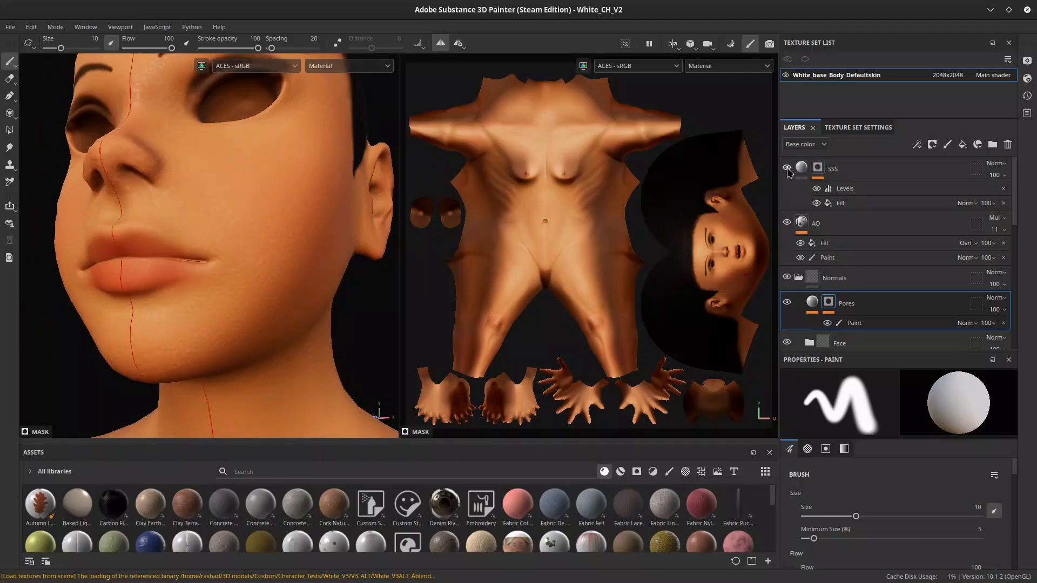
scroll(162, 243, "down", 4)
left_click_drag(121, 244, 163, 248, "alt")
scroll(165, 249, "up", 2)
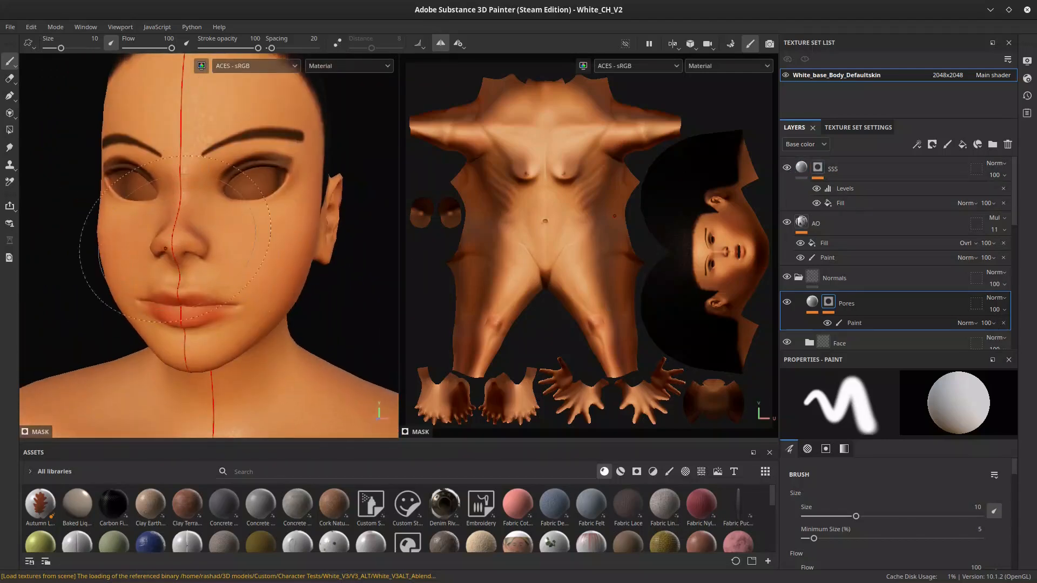
mouse_move(215, 199)
left_mouse_down("alt")
mouse_move(287, 211)
mouse_move(301, 236)
mouse_move(318, 237)
left_mouse_up("alt")
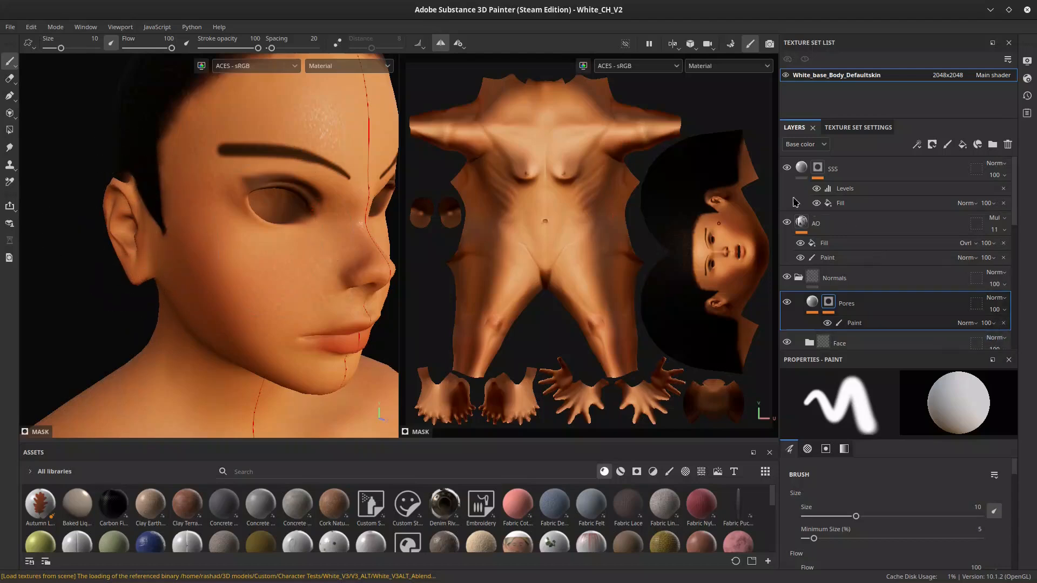
Examine the subsurface scattering parameters in the main shader's settings.
left_click(1028, 80)
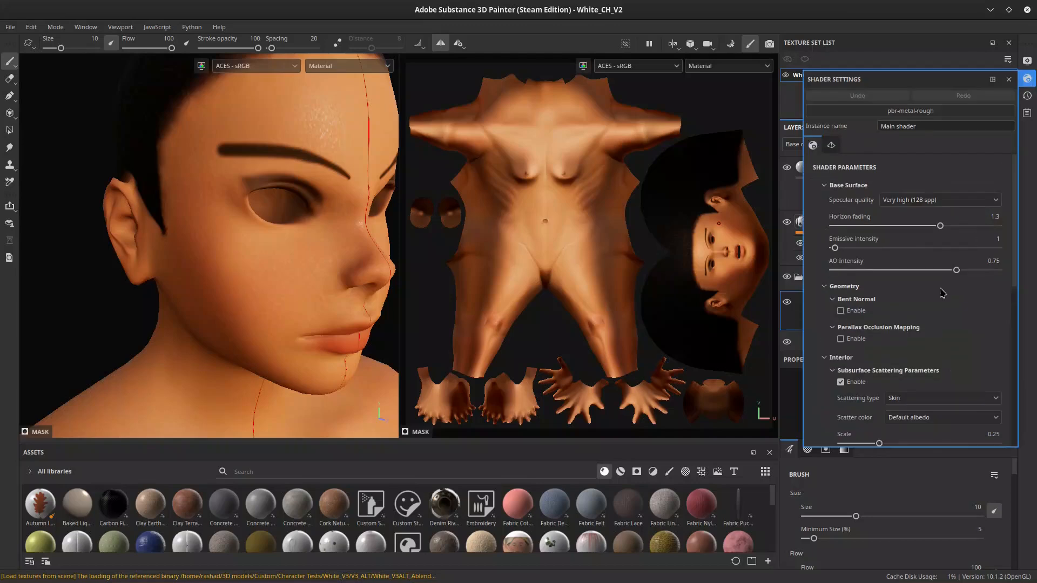
scroll(974, 239, "down", 3)
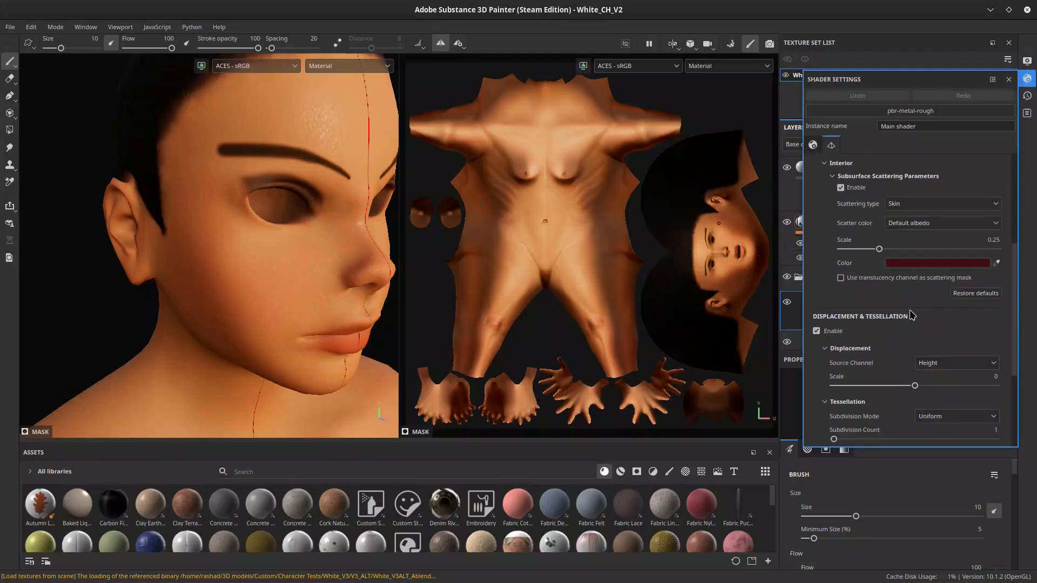
left_click(1029, 80)
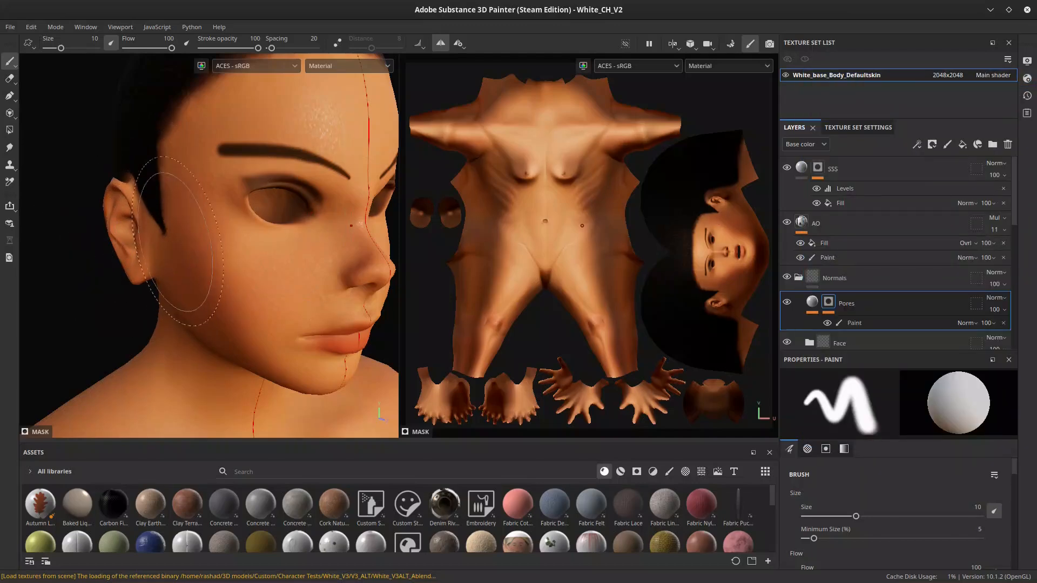
Switch to Blender and select the checkered hand wraps on the clothed character.
mouse_move(431, 578)
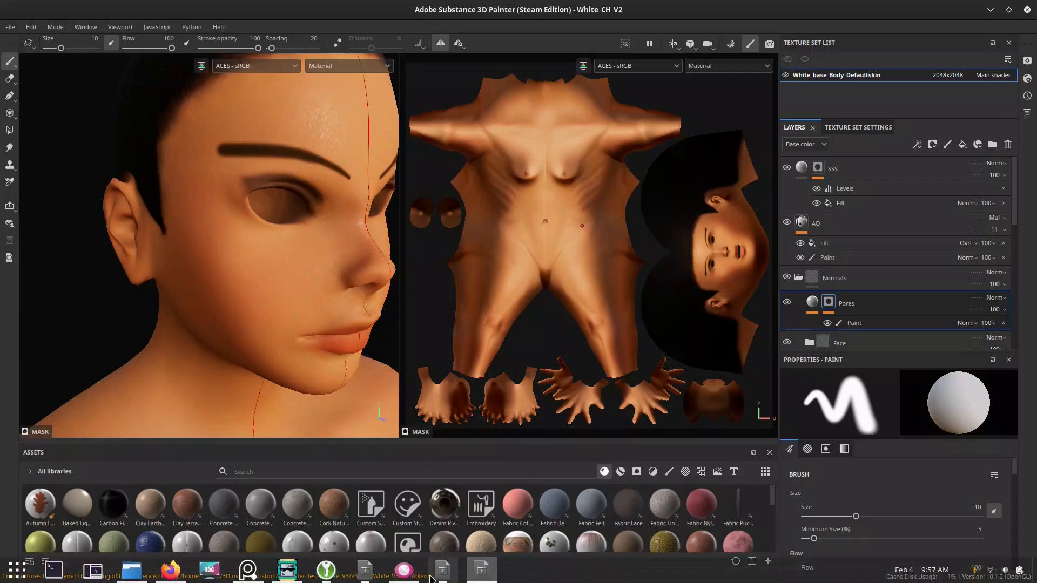
mouse_move(324, 577)
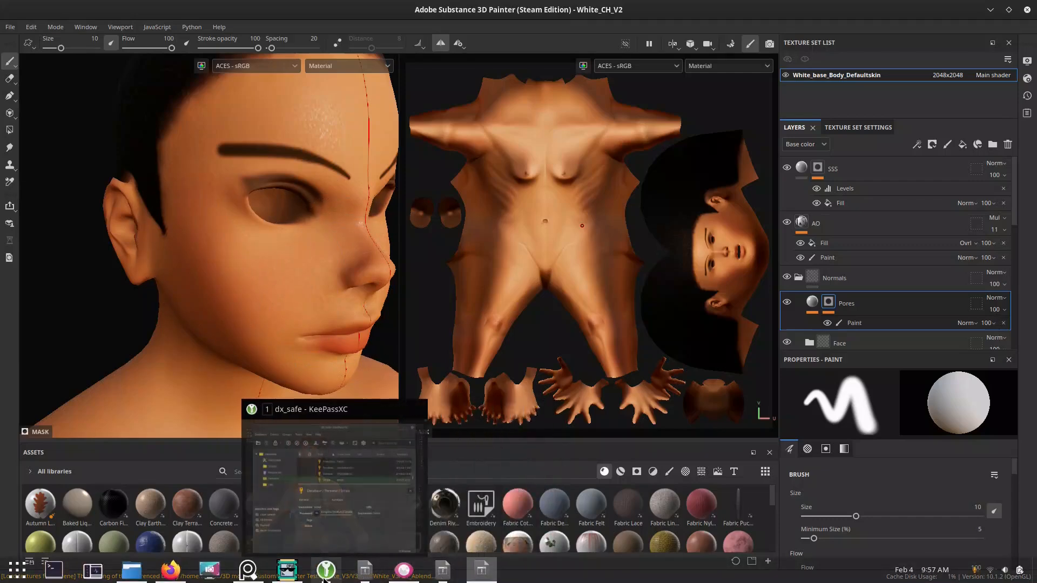
left_click(364, 573)
scroll(362, 314, "down", 4)
scroll(412, 317, "up", 1)
mouse_move(374, 305)
middle_mouse_down()
mouse_move(412, 318)
mouse_move(423, 291)
mouse_move(400, 305)
mouse_move(430, 350)
mouse_move(416, 383)
mouse_move(422, 283)
mouse_move(405, 324)
middle_mouse_up()
scroll(411, 291, "up", 1)
scroll(387, 298, "down", 2)
left_click(300, 389)
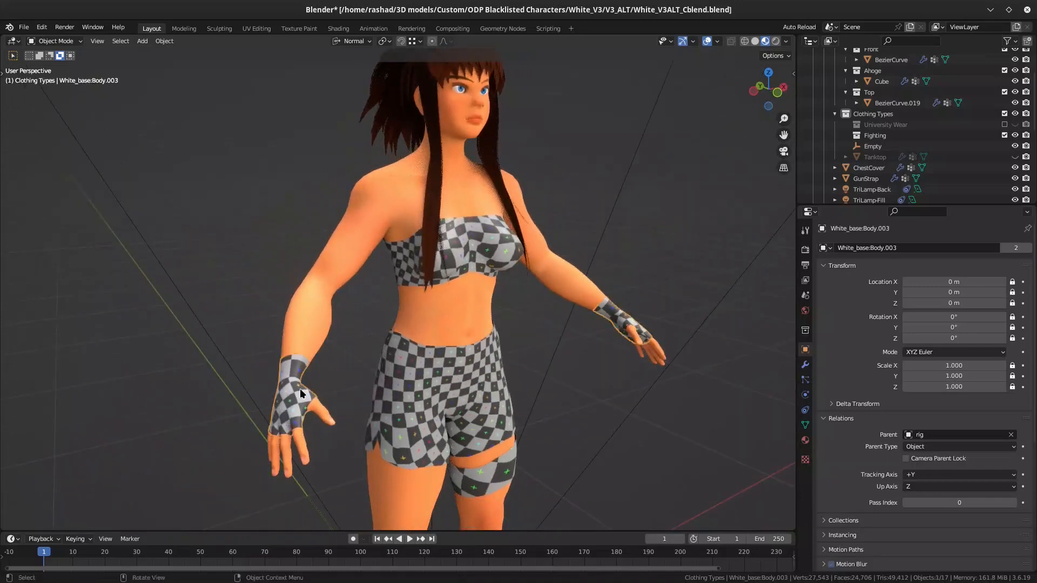
Select the checkered shorts and inspect their fit on the body from several angles.
left_click(481, 252)
middle_click_drag(481, 251, 436, 283)
left_click(412, 306)
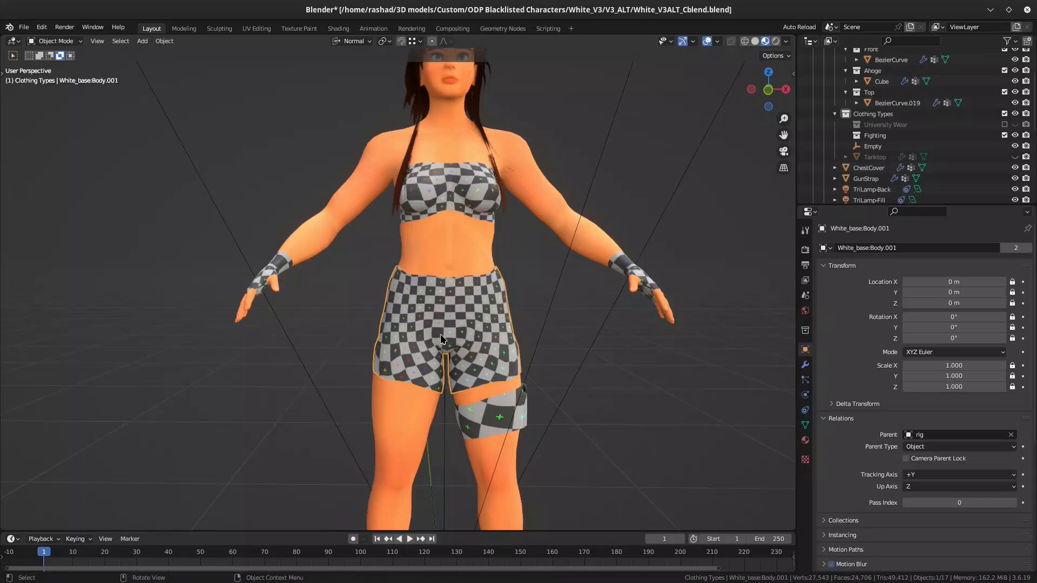
middle_click_drag(432, 329, 454, 189)
middle_click_drag(454, 189, 484, 279)
middle_click_drag(497, 192, 480, 228, "shift")
Select the checkered hand wraps and display their rig and Mirror modifiers.
left_click(462, 285)
left_click(447, 294)
left_click(426, 325)
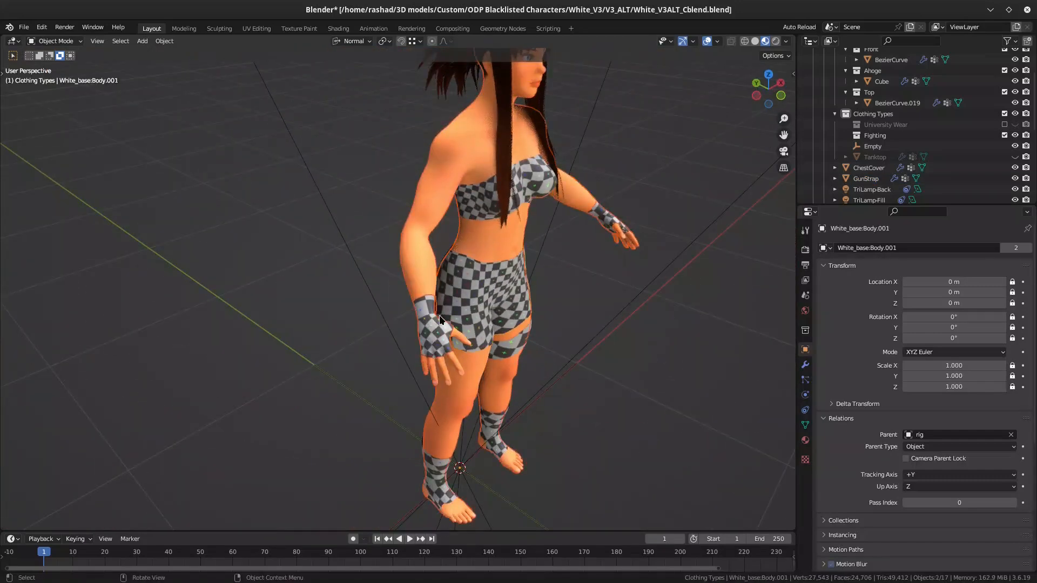
middle_click_drag(439, 311, 503, 191)
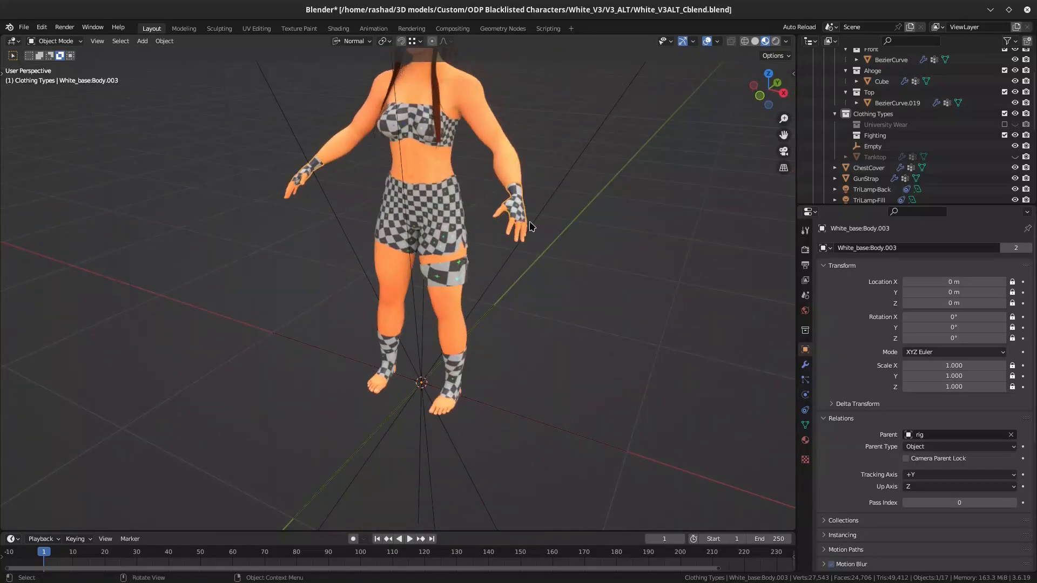
left_click(805, 366)
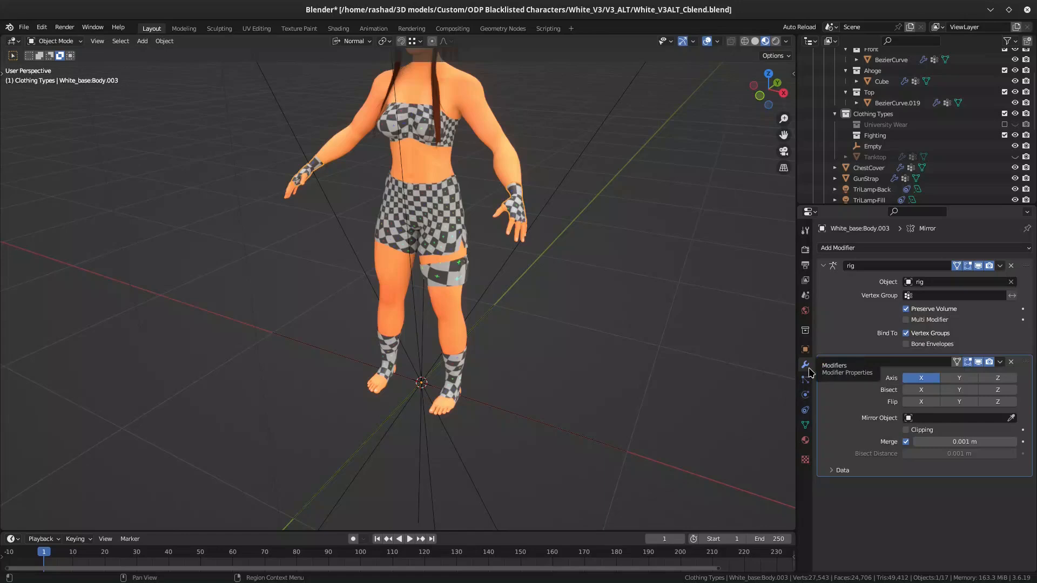
scroll(376, 325, "up", 4)
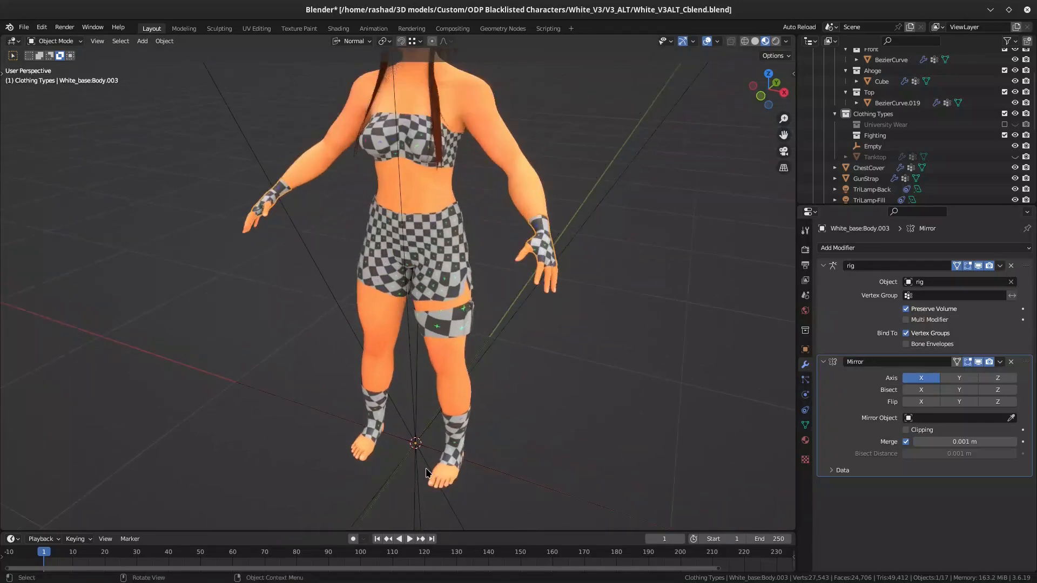
Examine the mirrored hand and ankle wraps on both sides of the body, with the feet seen up close.
middle_click_drag(459, 374, 495, 373)
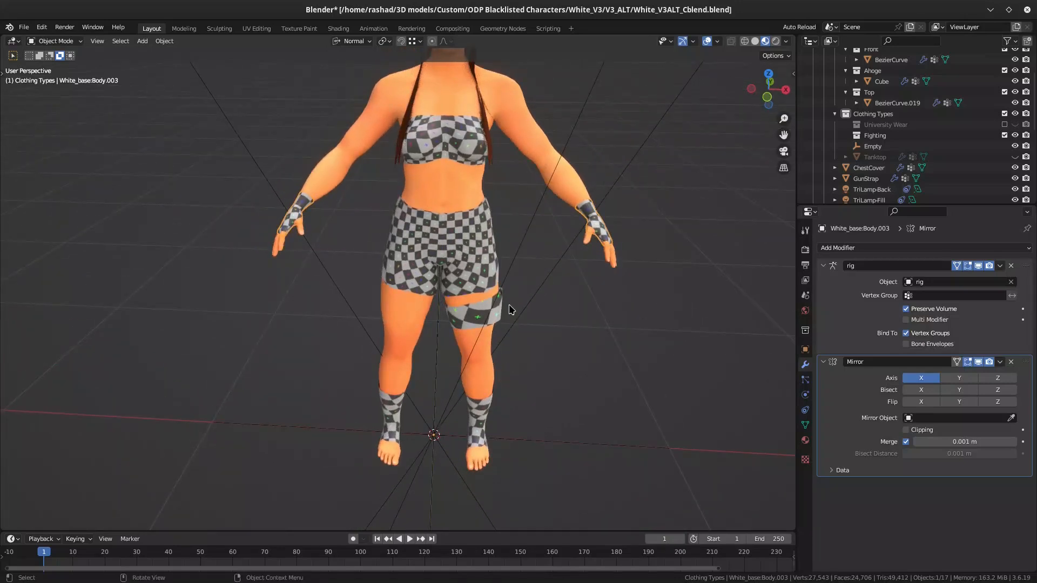
middle_click_drag(437, 409, 407, 410)
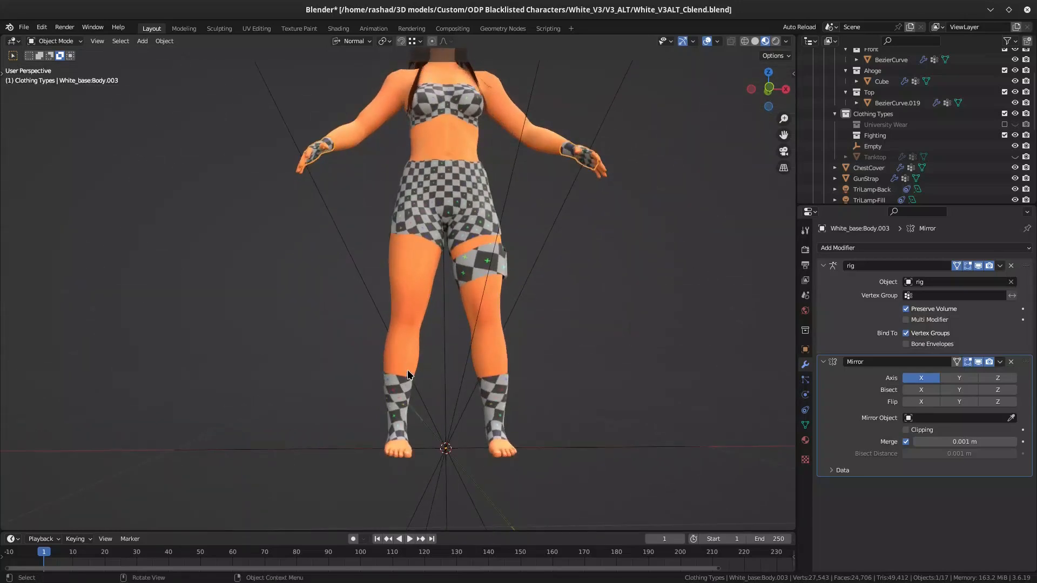
scroll(407, 370, "up", 5)
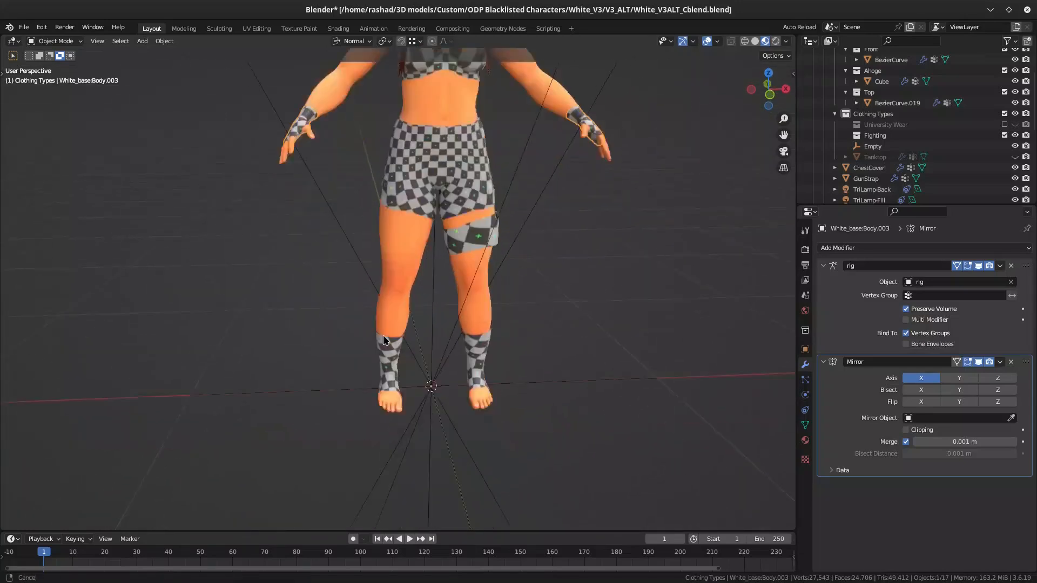
middle_click_drag(391, 345, 475, 420)
left_click(477, 420)
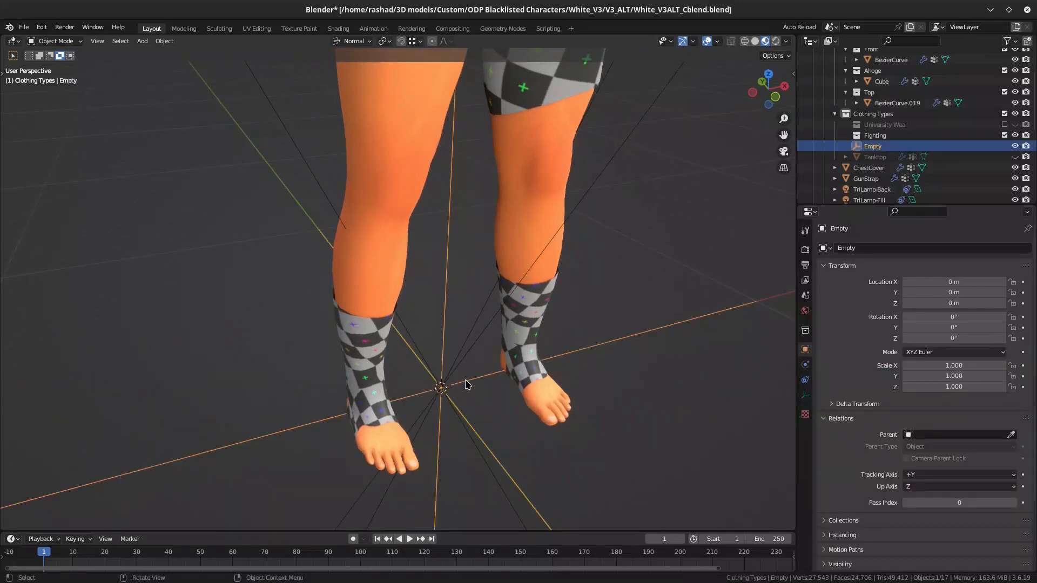
scroll(433, 405, "down", 5)
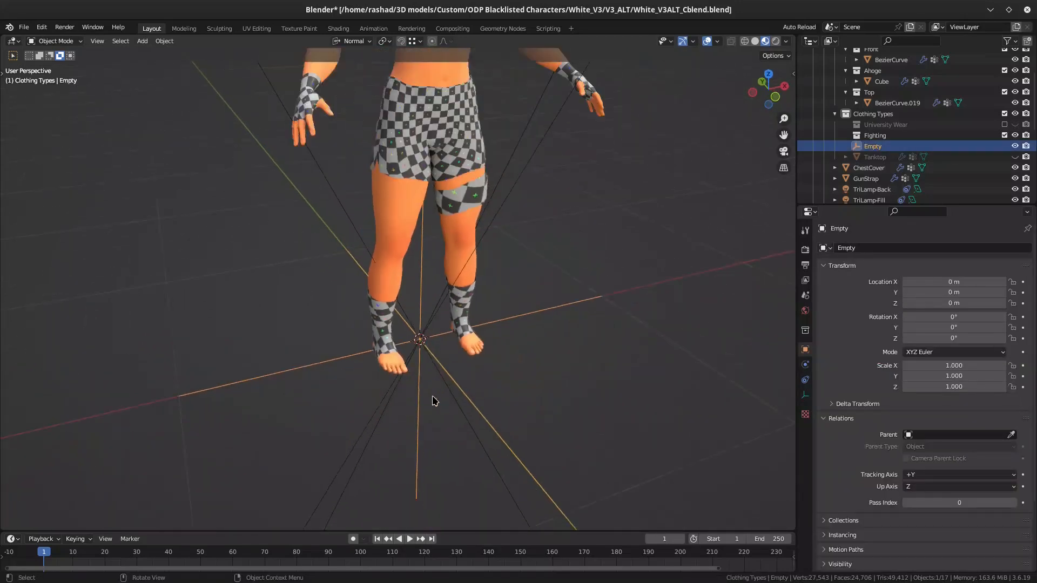
left_click(584, 84)
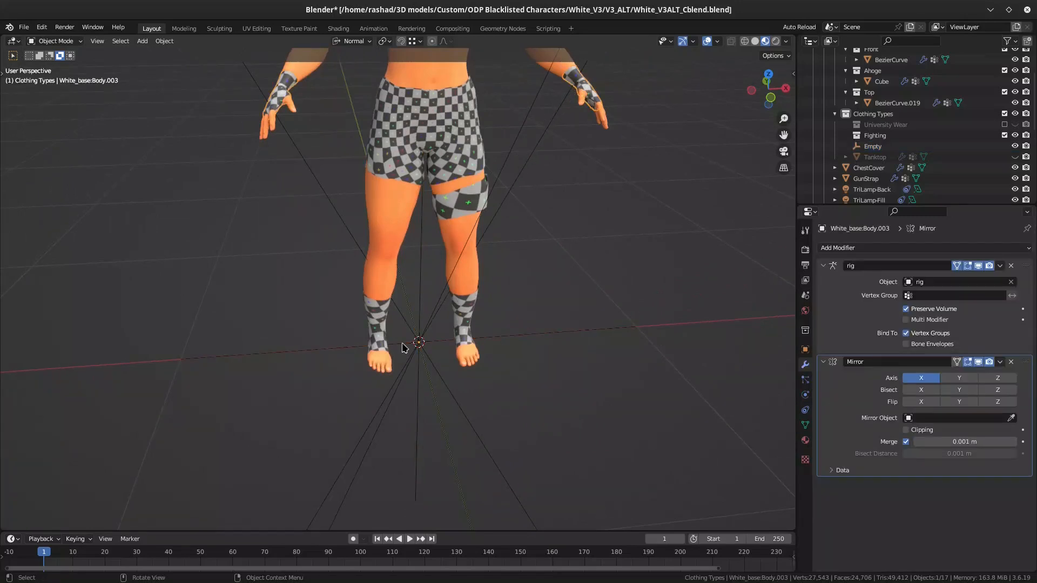
middle_click_drag(439, 298, 430, 409)
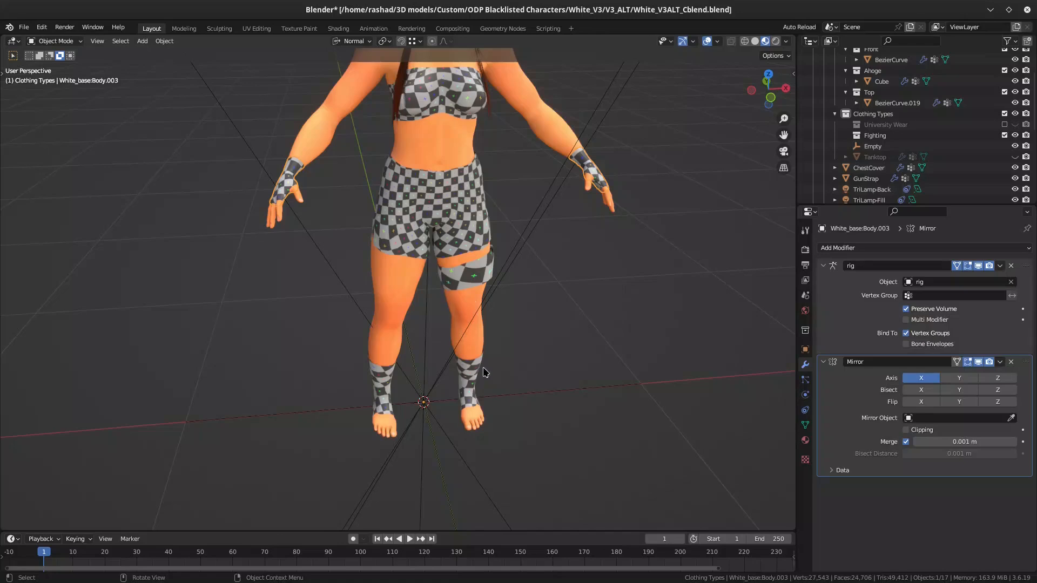
middle_click_drag(470, 365, 497, 371)
scroll(497, 371, "up", 2)
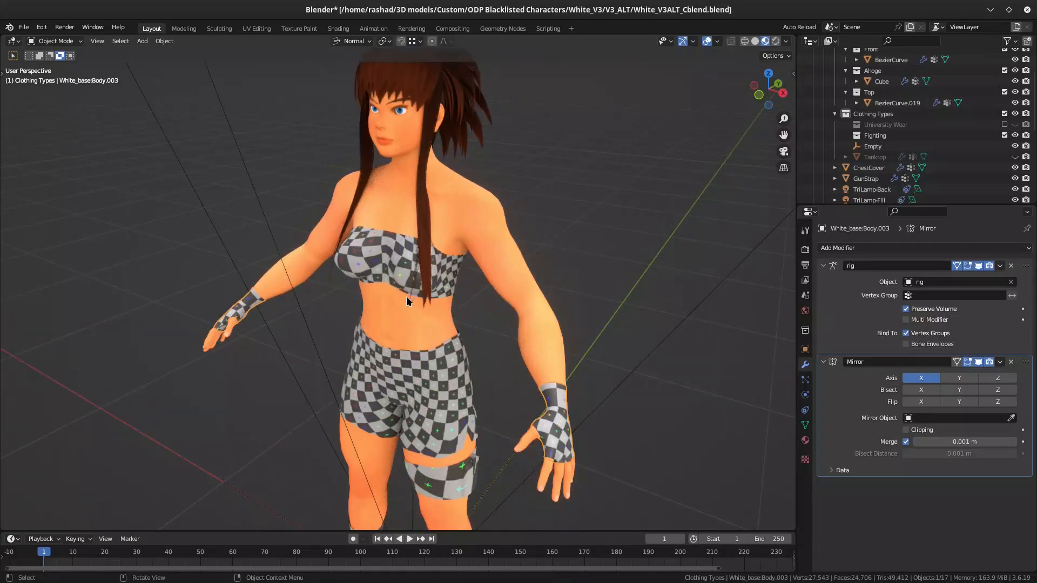
Select the checkered chest cover and inspect it around the torso along with its rig modifier.
left_click(392, 264)
middle_click_drag(381, 271, 438, 261)
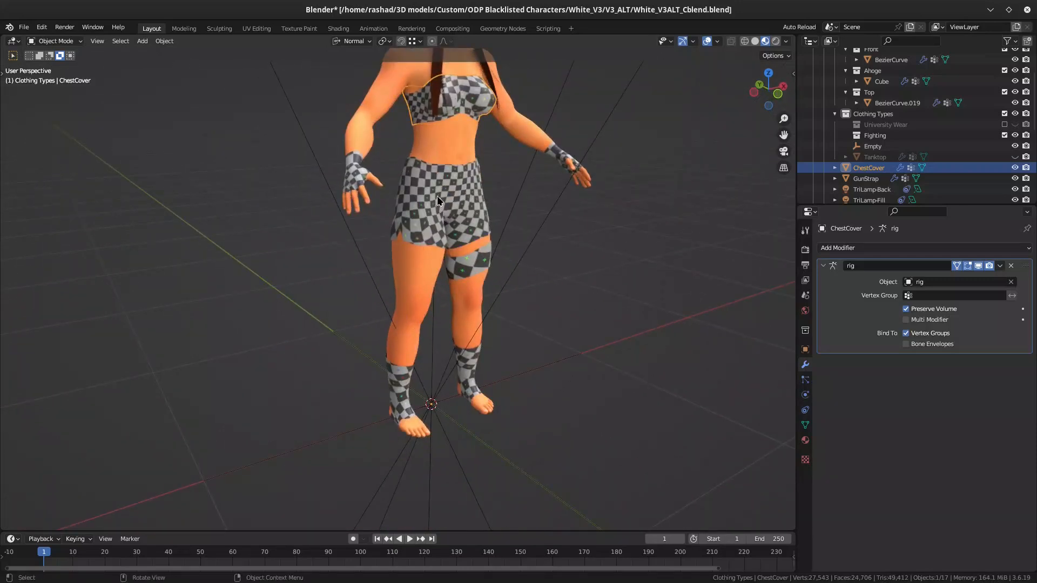
middle_click_drag(423, 160, 429, 251, "shift")
scroll(391, 265, "up", 1)
scroll(431, 254, "up", 2)
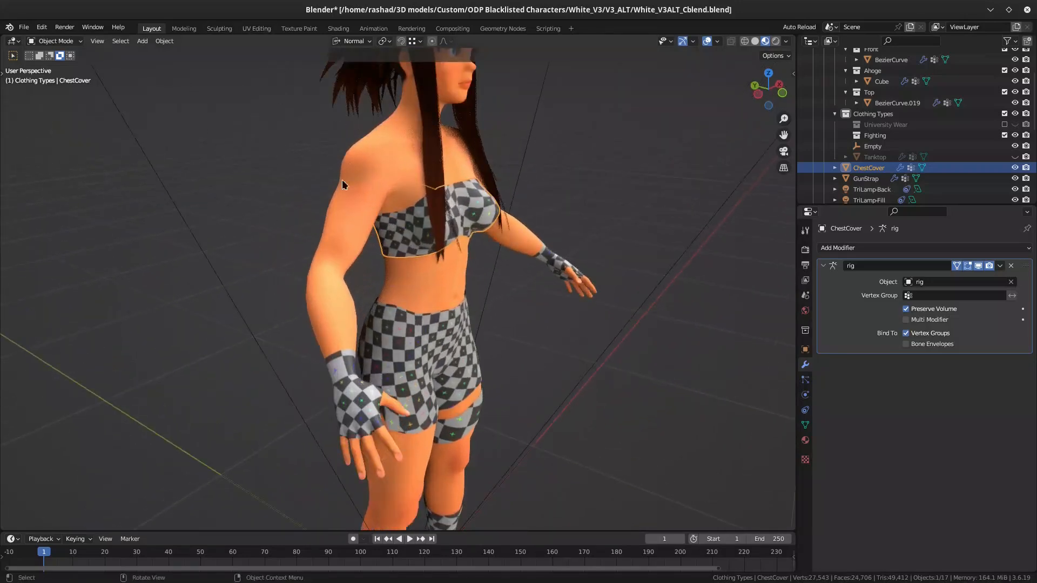
Set up UV editing and enter Edit Mode with the chest cover, shorts, hand wraps, gun strap and ankle wraps selected together.
left_click(257, 29)
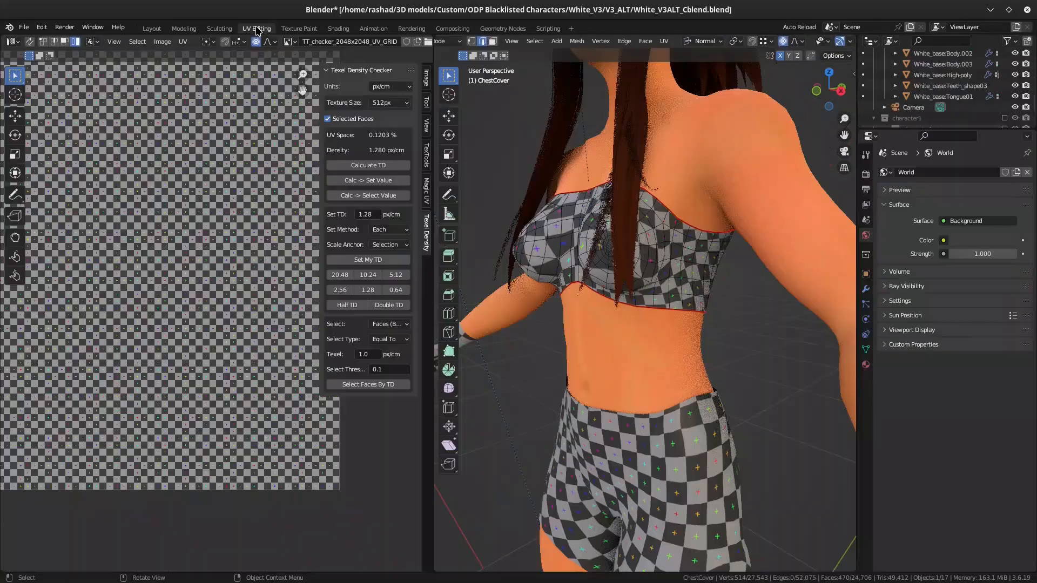
key("Tab")
scroll(548, 288, "down", 2)
left_click(591, 407, "shift")
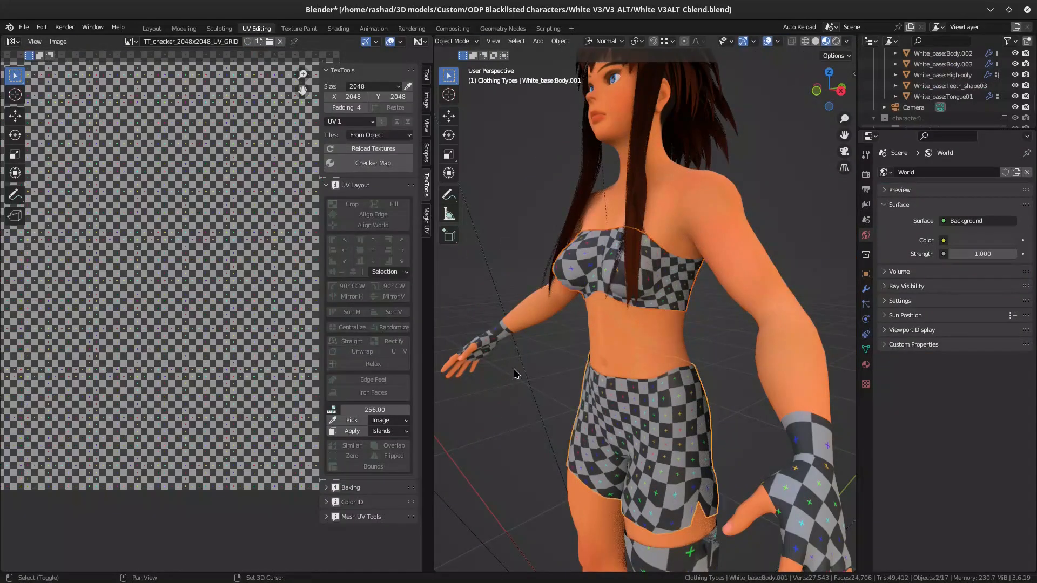
left_click(489, 343, "shift")
middle_click_drag(515, 355, 531, 145, "shift")
left_click(679, 343, "shift")
middle_click_drag(590, 399, 576, 291, "shift")
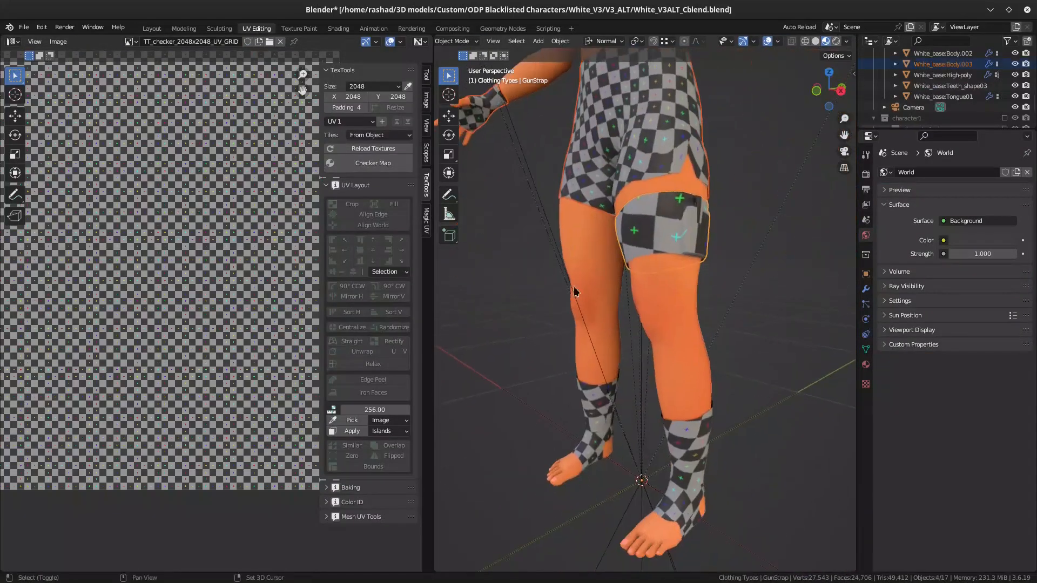
left_click(583, 394, "shift")
key("Tab")
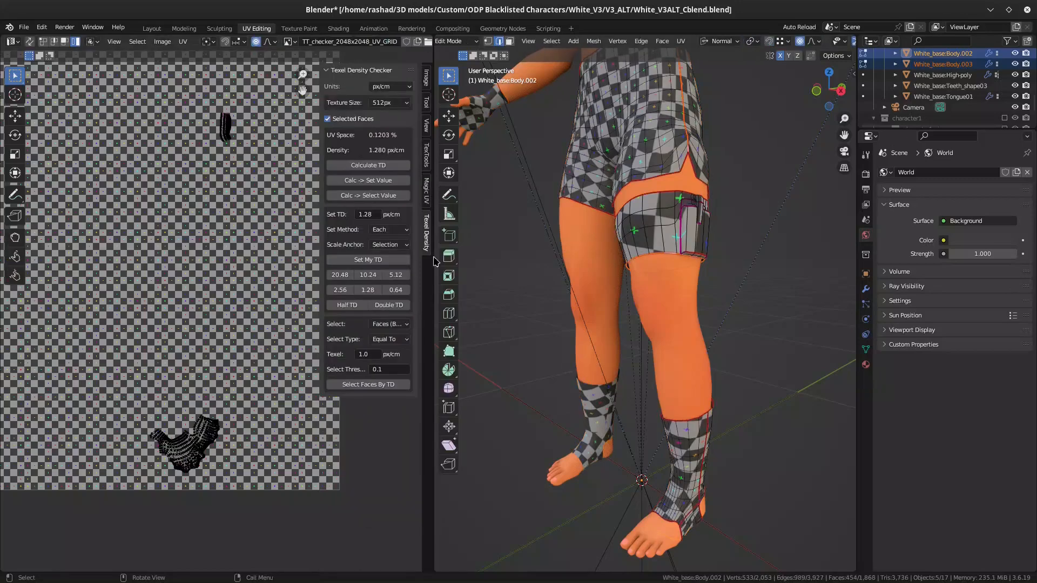
Select all the clothing geometry and examine its UV islands over the checker grid image.
scroll(221, 277, "down", 2)
middle_click_drag(222, 273, 313, 286)
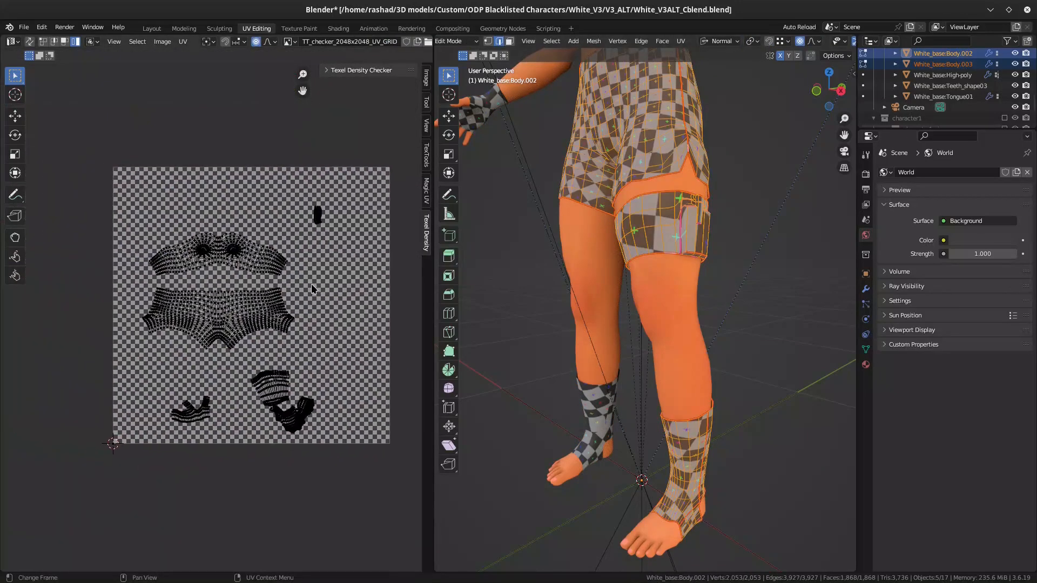
scroll(284, 266, "up", 2)
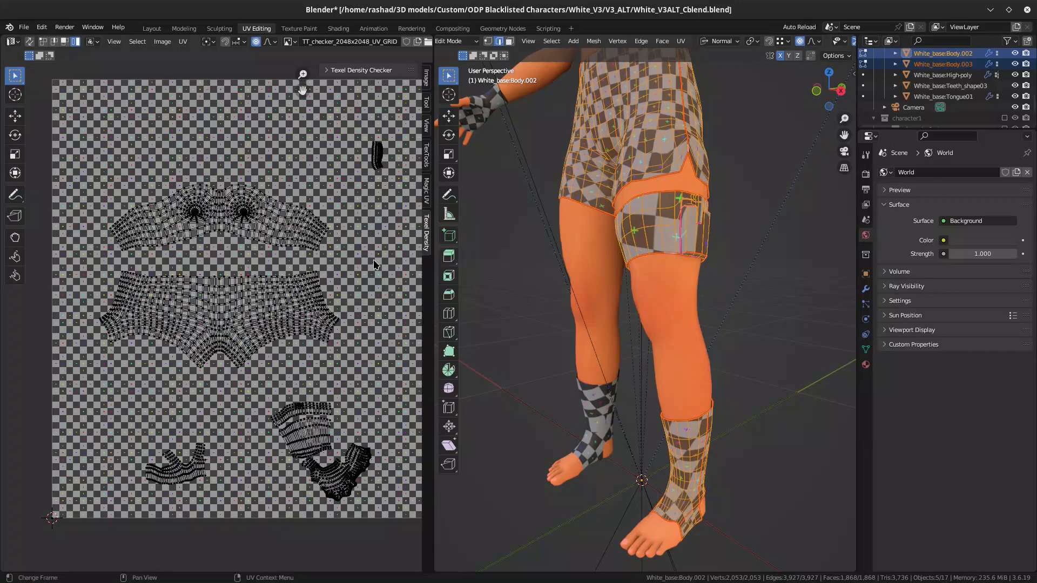
scroll(324, 238, "down", 1)
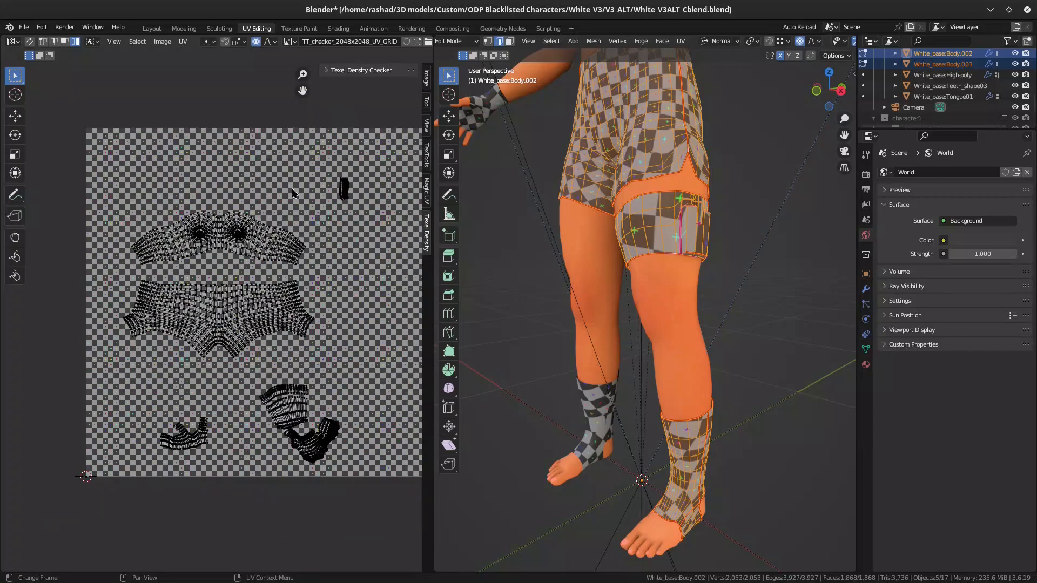
middle_click_drag(286, 188, 270, 187)
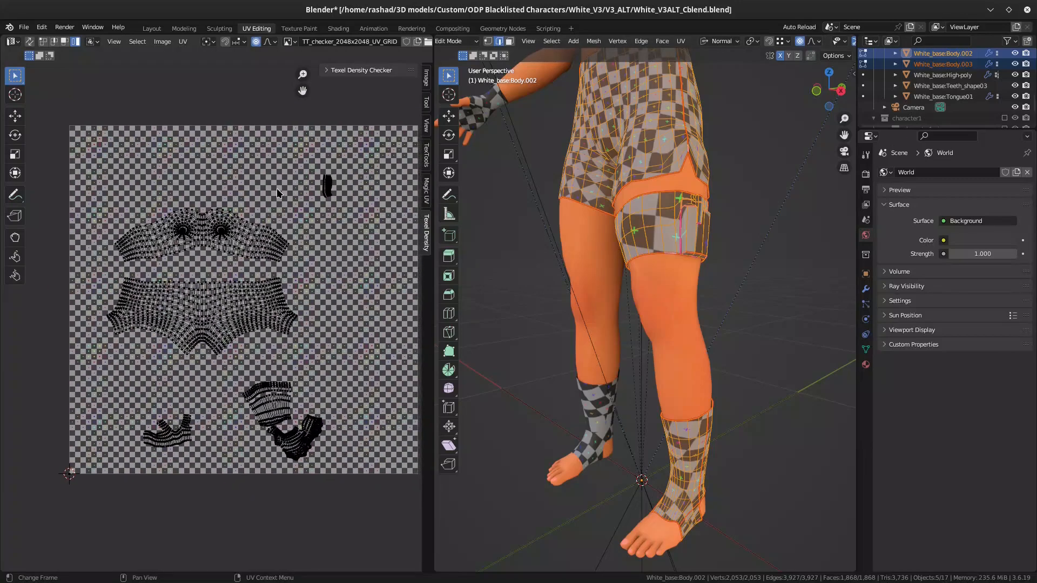
Open White_V3ALT_Dblend.blend without saving the current file, and dismiss the add-on update notice.
left_click(23, 27)
mouse_move(528, 199)
middle_mouse_down()
mouse_move(545, 195)
mouse_move(529, 199)
middle_mouse_up()
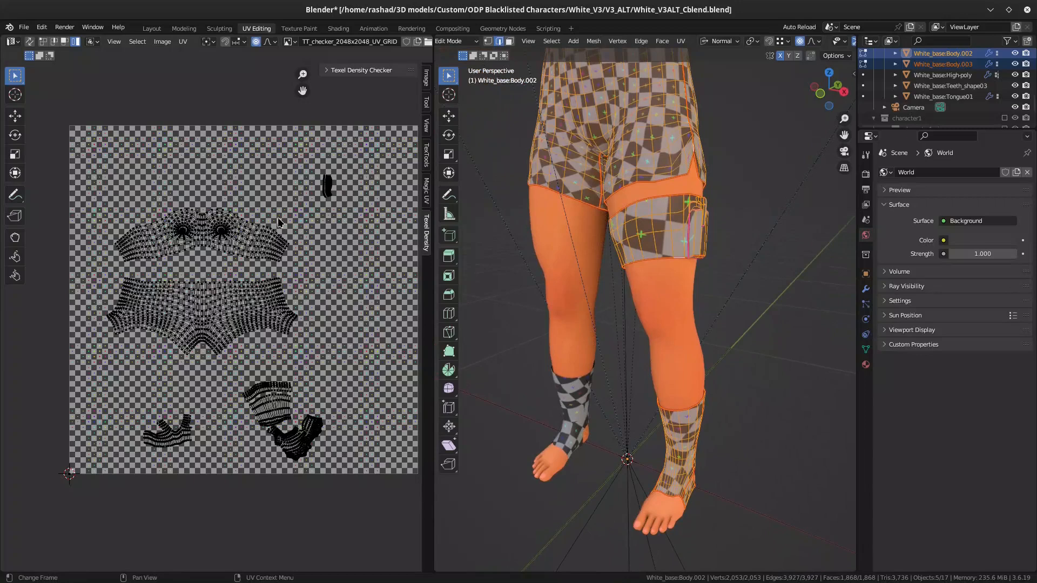
left_click(23, 28)
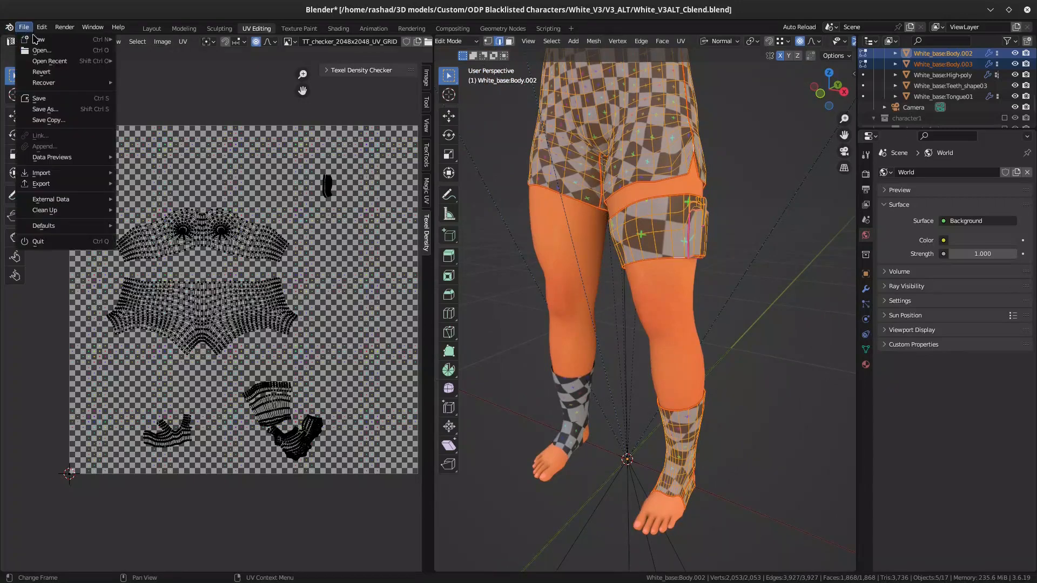
mouse_move(58, 63)
left_click(56, 50)
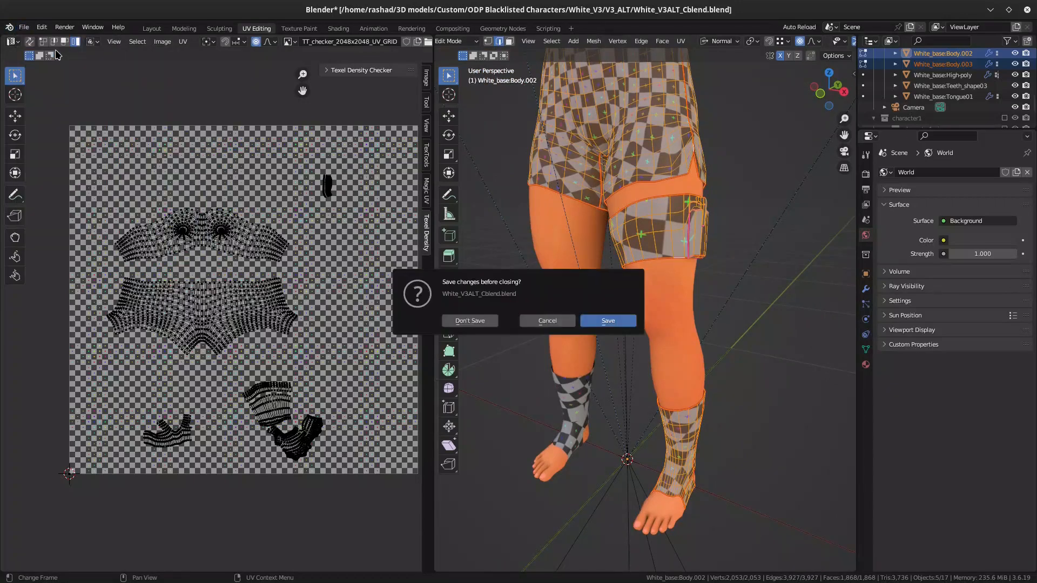
left_click(470, 321)
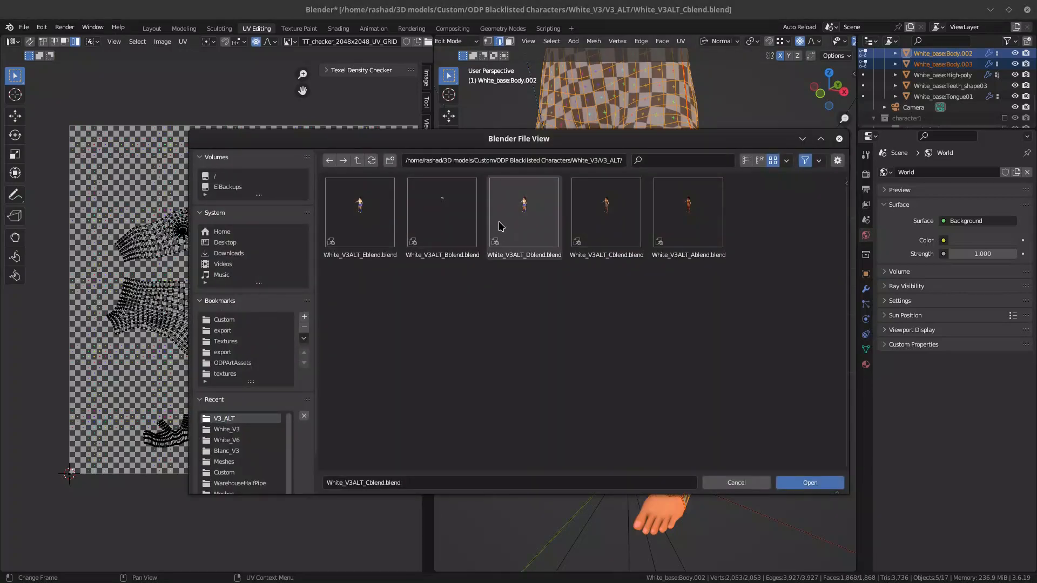
double_click(511, 220)
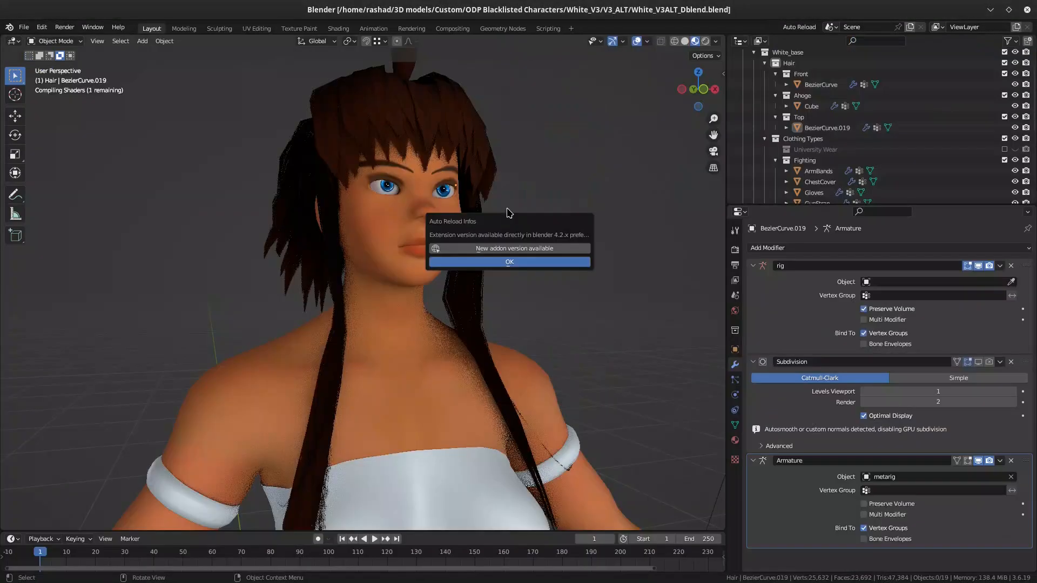
left_click(492, 263)
Select the textured chest cover, gloves, shorts, gun strap and shin guards together on the character.
scroll(493, 262, "down", 4)
middle_click_drag(492, 262, 468, 283)
mouse_move(422, 314)
middle_mouse_down("shift")
mouse_move(421, 266)
mouse_move(429, 284)
mouse_move(447, 248)
mouse_move(442, 257)
mouse_move(559, 261)
mouse_move(300, 253)
mouse_move(267, 303)
mouse_move(439, 307)
mouse_move(427, 302)
middle_mouse_up("shift")
left_click(374, 278)
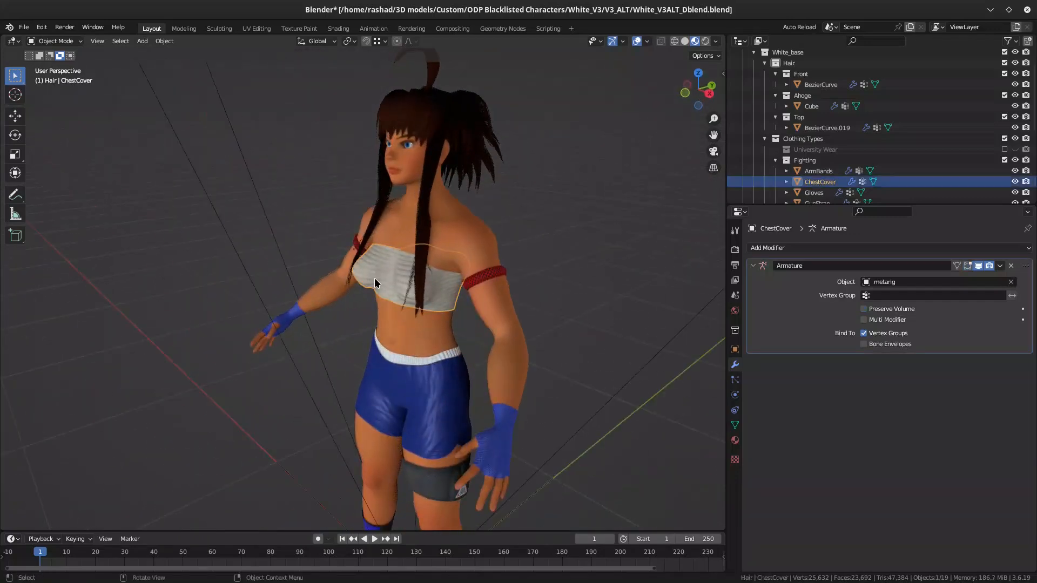
left_click(281, 323, "shift")
left_click(424, 410, "shift")
left_click(427, 478, "shift")
middle_click_drag(427, 478, 436, 384, "shift")
left_click(436, 384, "shift")
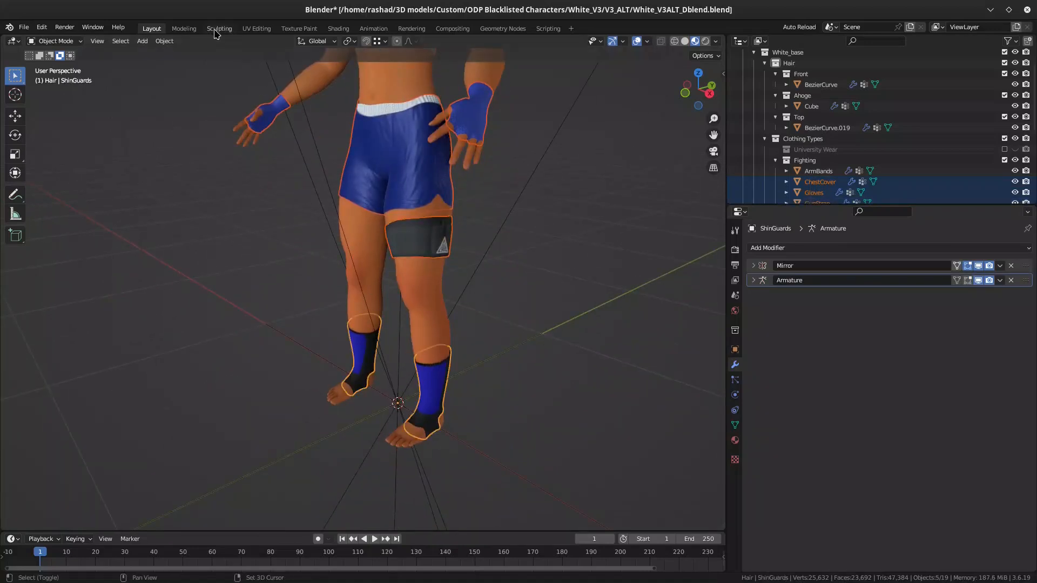
middle_click_drag(419, 132, 405, 312, "shift")
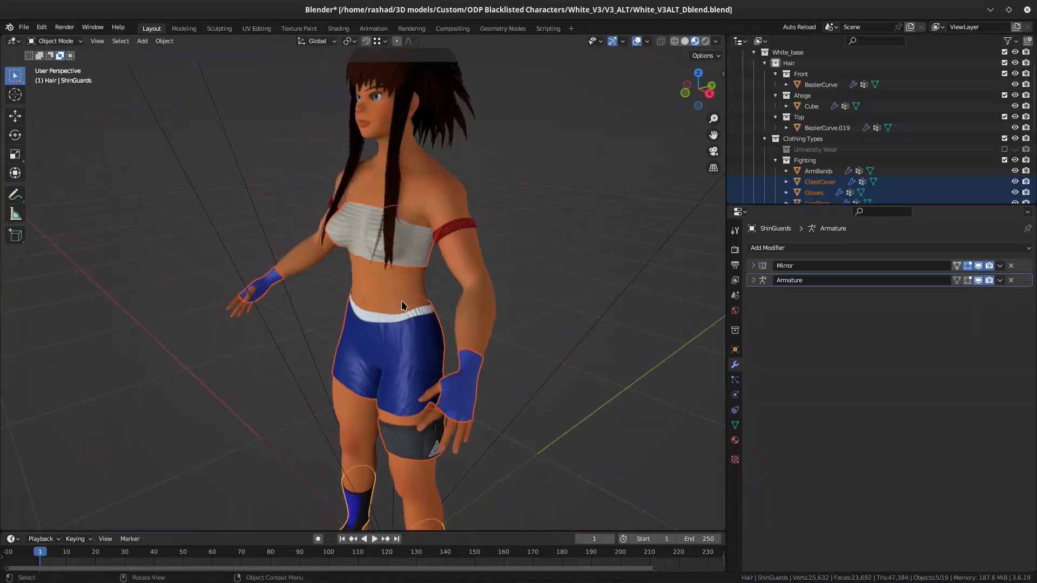
Bring the selected clothing into UV editing and select all of its geometry to show every UV island.
left_click(257, 28)
scroll(227, 211, "down", 3)
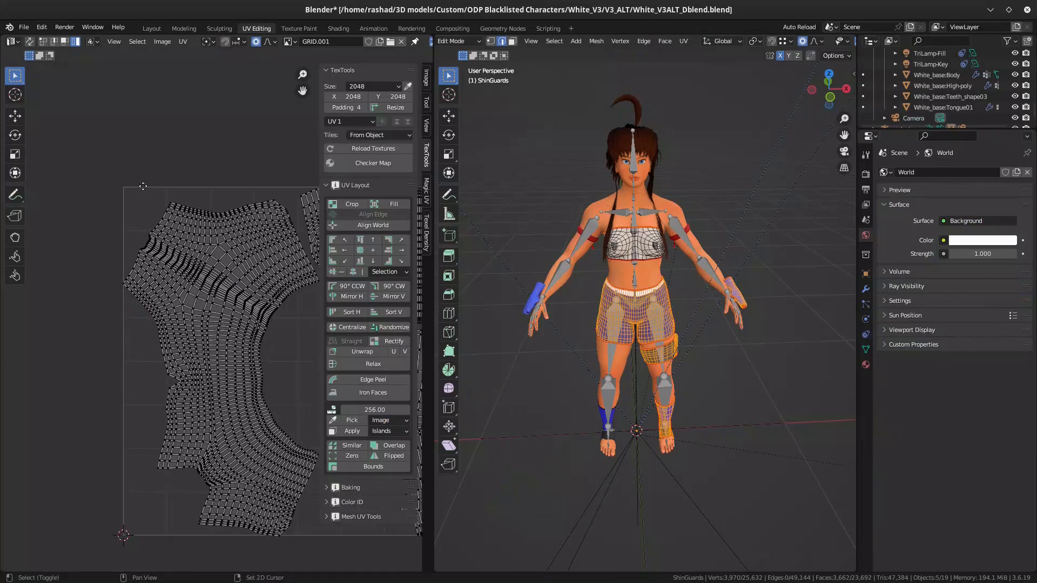
middle_click_drag(172, 230, 136, 223)
key("a")
Examine the packed clothing UV islands, with the chest cover's dense circular areas seen up close.
middle_click_drag(247, 312, 246, 286)
scroll(187, 278, "down", 1)
middle_click_drag(184, 278, 167, 281)
scroll(165, 281, "up", 1)
scroll(138, 289, "up", 1)
mouse_move(123, 314)
middle_mouse_down()
mouse_move(177, 297)
mouse_move(136, 297)
middle_mouse_up()
scroll(144, 298, "up", 1)
scroll(139, 294, "down", 2)
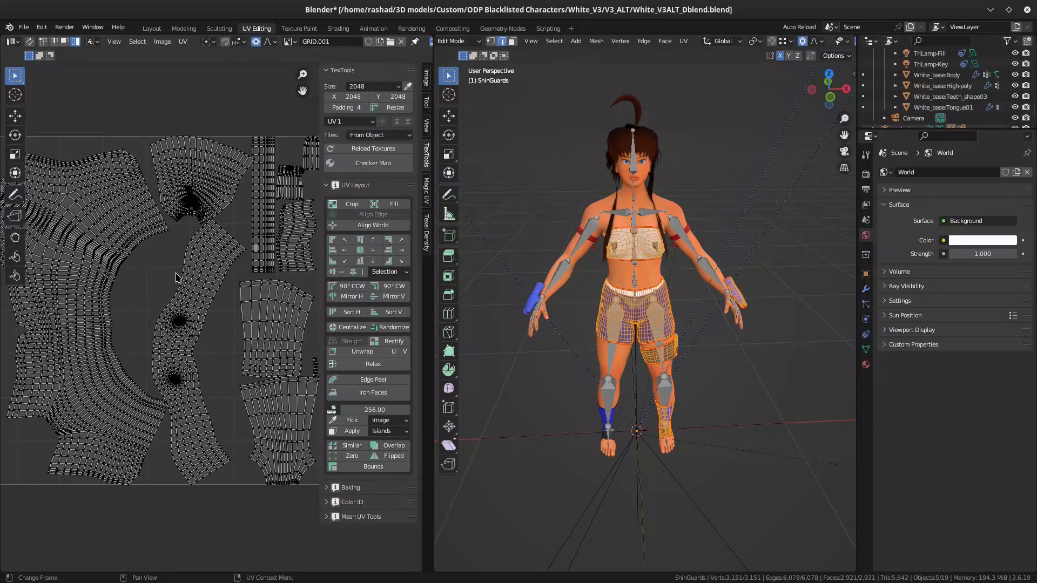
scroll(562, 239, "up", 2)
scroll(148, 301, "up", 5)
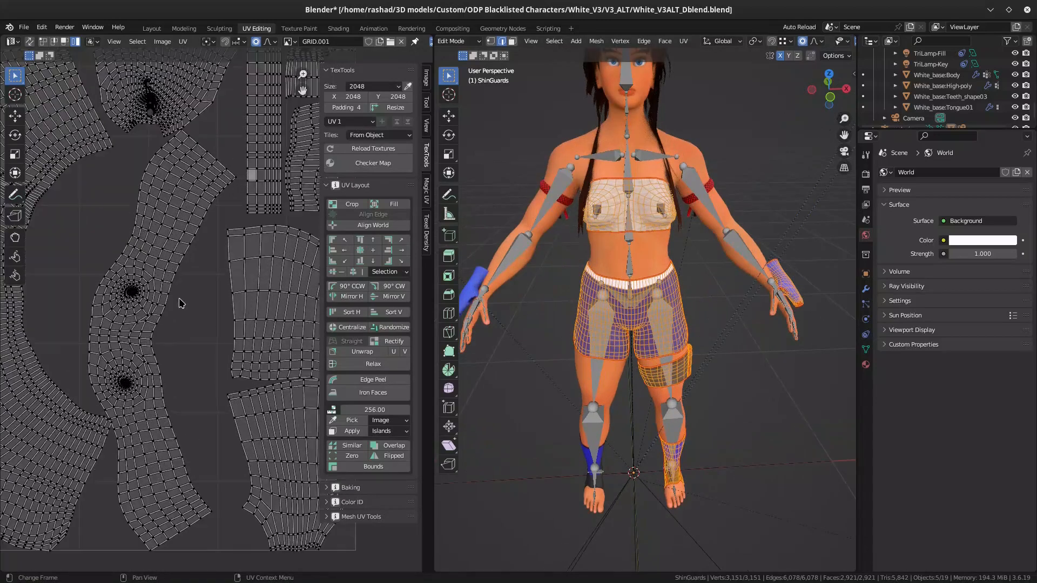
scroll(275, 274, "up", 1)
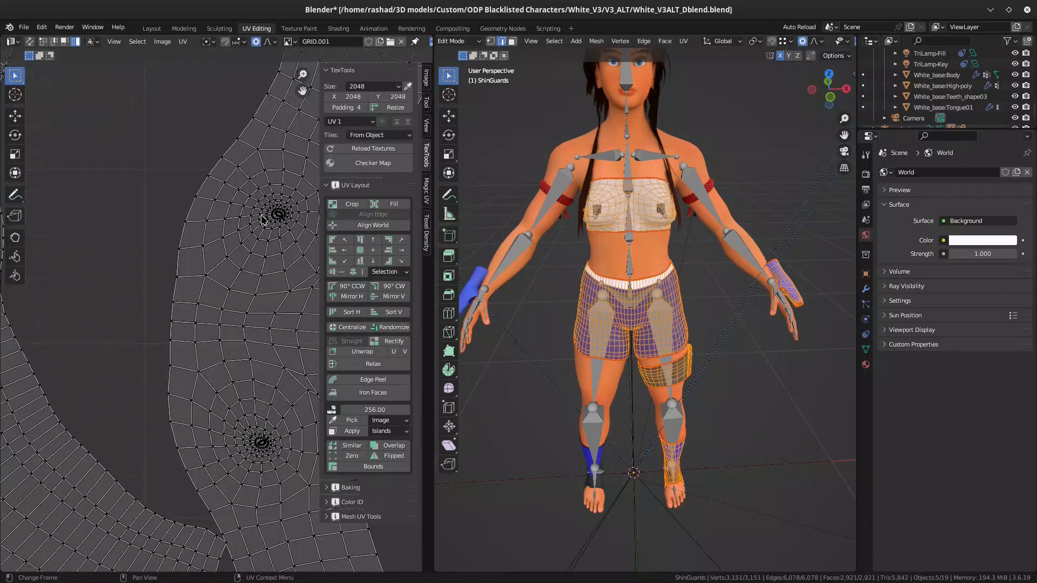
Compare the chest cover's dense circular UV areas with the matching geometry on the character's chest.
middle_click_drag(275, 261, 251, 215)
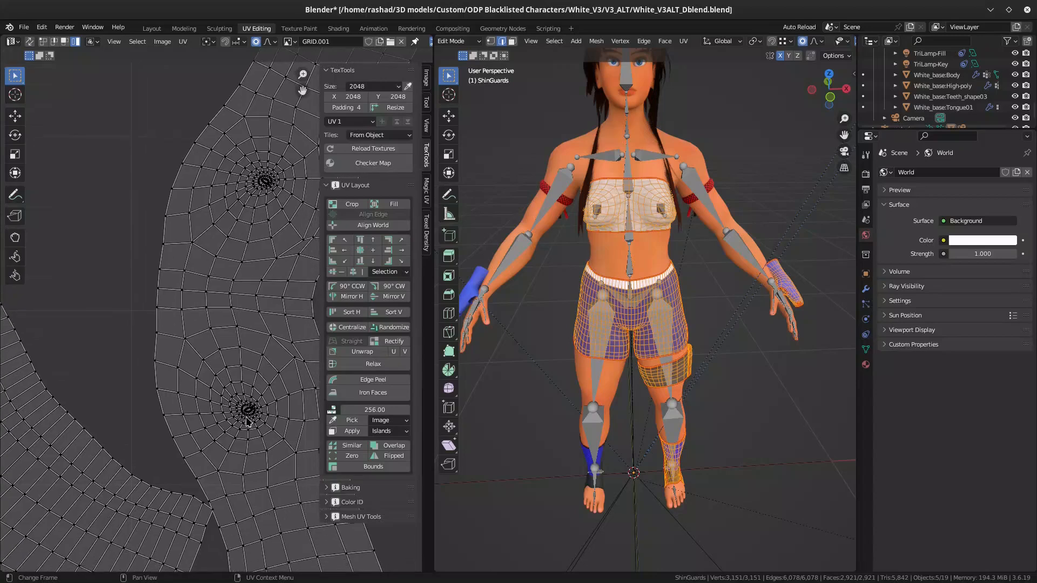
scroll(247, 421, "up", 2)
scroll(258, 425, "down", 4)
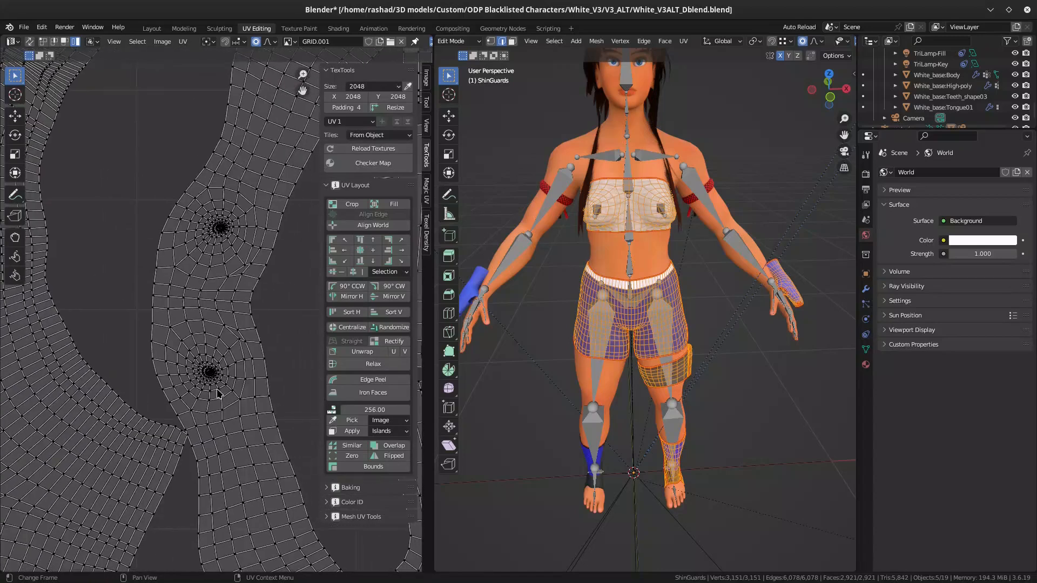
scroll(662, 162, "up", 2)
middle_click_drag(668, 149, 643, 131)
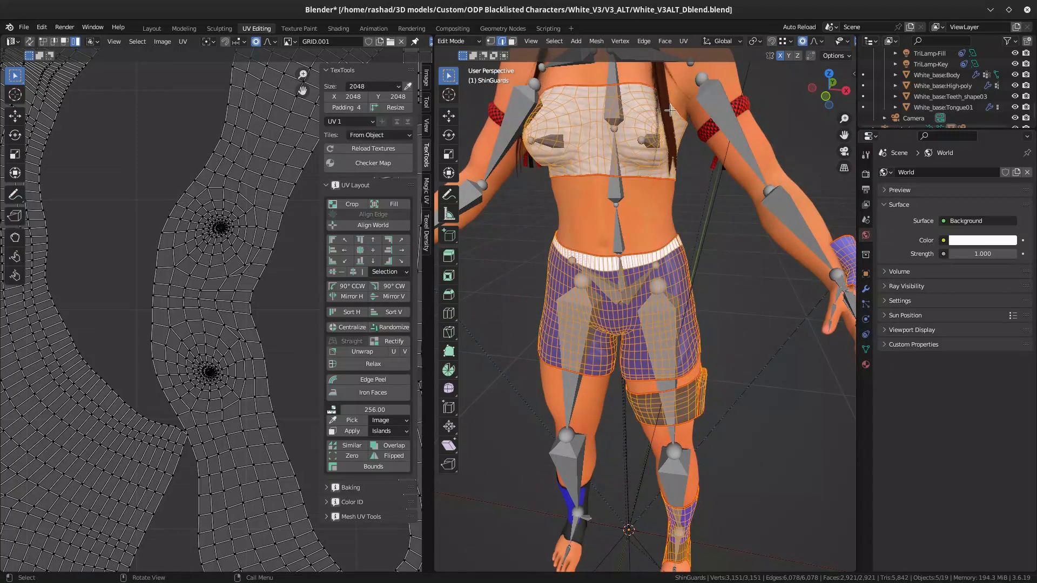
scroll(157, 248, "down", 5)
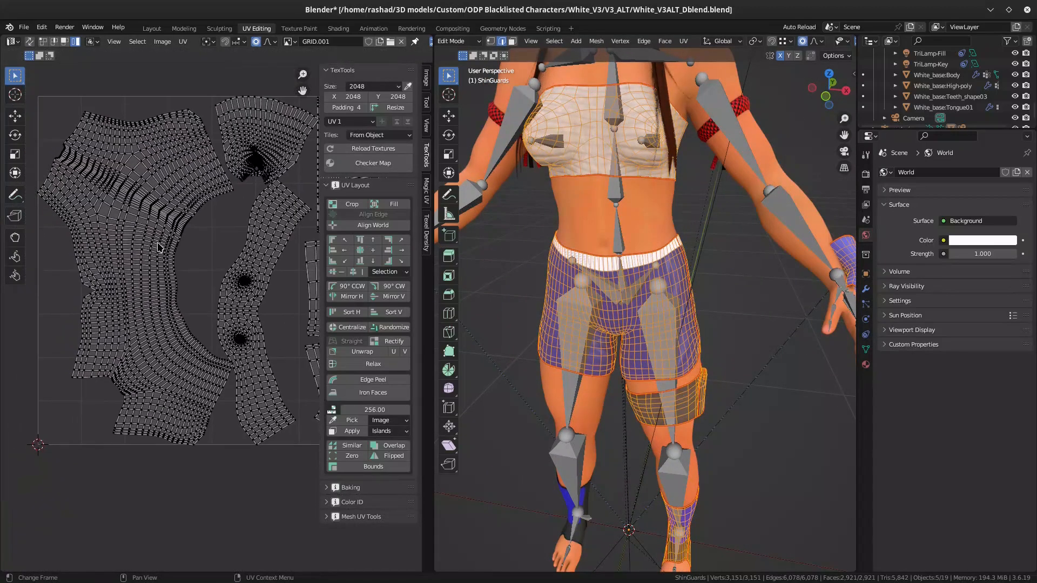
Hide the UV editor's sidebar and examine the full clothing UV layout alongside the shorts, glove and gun strap.
key("n")
middle_click_drag(192, 238, 152, 224)
middle_click_drag(525, 260, 481, 241)
scroll(478, 241, "up", 1)
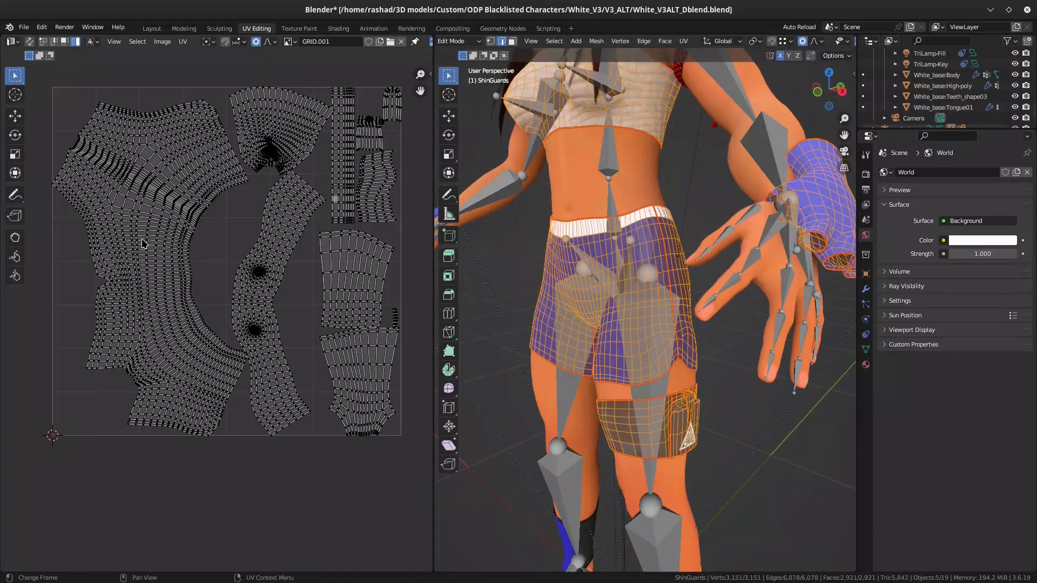
middle_click_drag(289, 151, 252, 166)
scroll(335, 266, "up", 1)
middle_click_drag(344, 282, 280, 318)
middle_click_drag(609, 256, 535, 268)
scroll(265, 198, "down", 2)
scroll(264, 200, "up", 2)
middle_click_drag(224, 224, 347, 258)
Return to the Layout workspace and select the red arm bands on the character's upper arms.
left_click(152, 30)
scroll(363, 326, "up", 4)
scroll(375, 270, "up", 3)
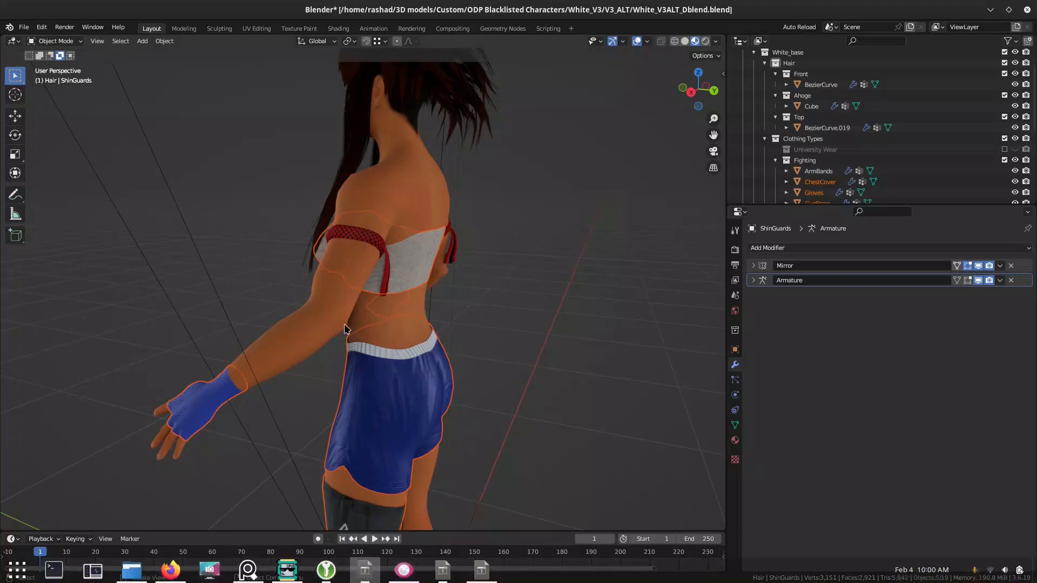
middle_click_drag(340, 247, 255, 285)
left_click(311, 244)
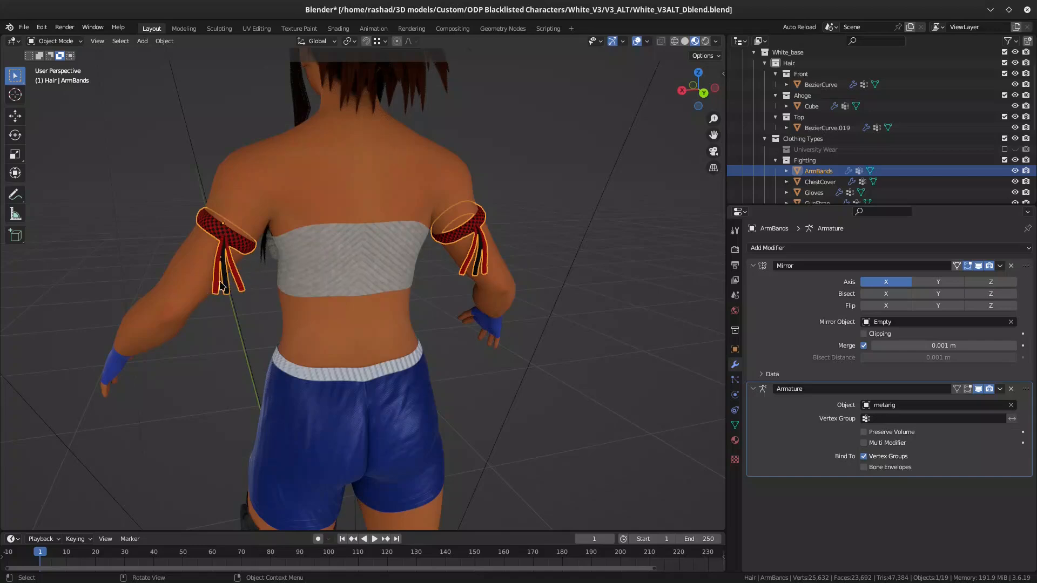
middle_click_drag(216, 292, 283, 415)
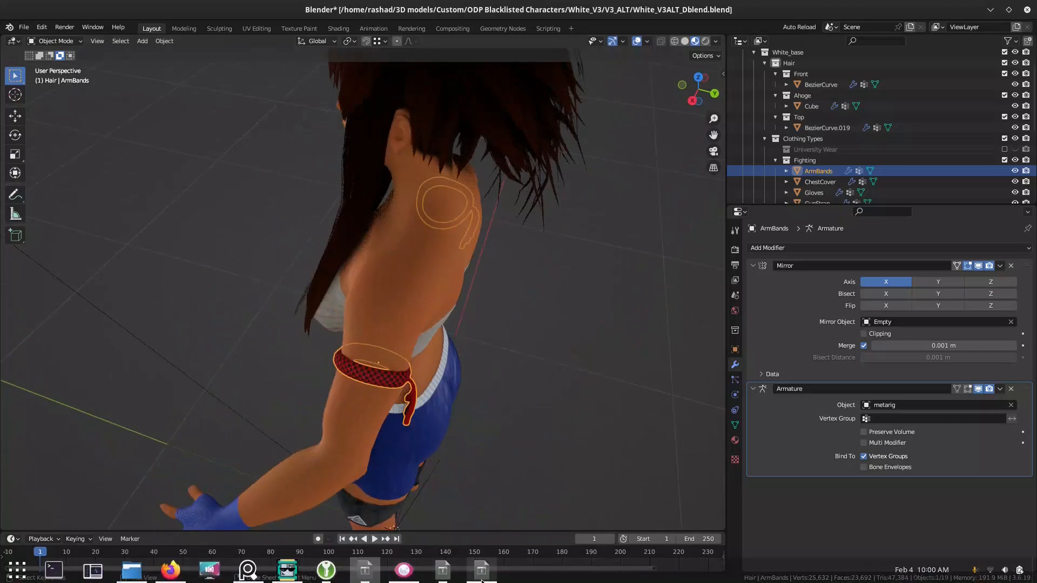
Switch to Substance 3D Painter and open the recent project White_CH_V2_ClothingB.
left_click(481, 570)
left_click(10, 27)
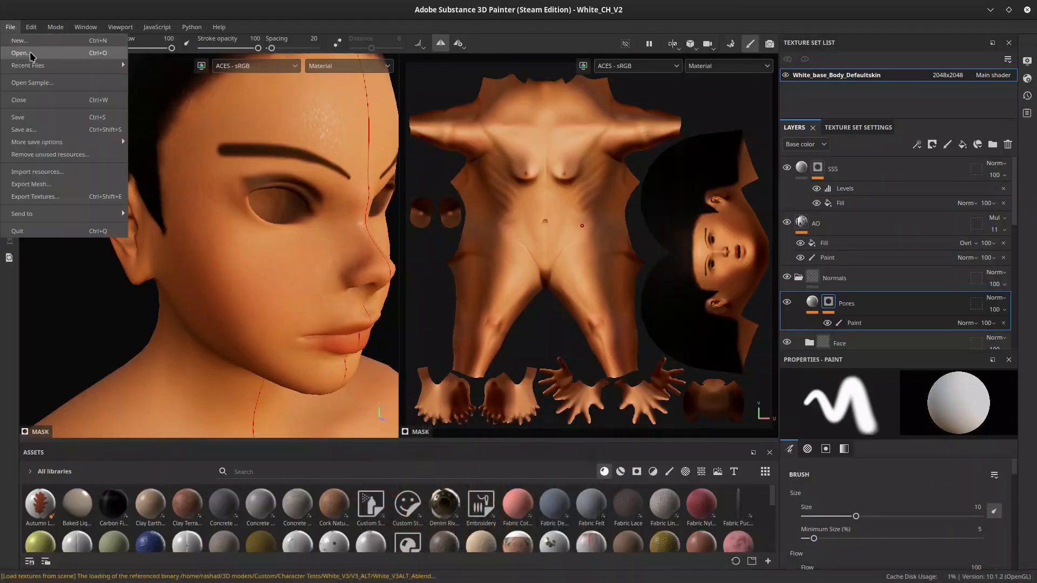
mouse_move(35, 68)
left_click(289, 76)
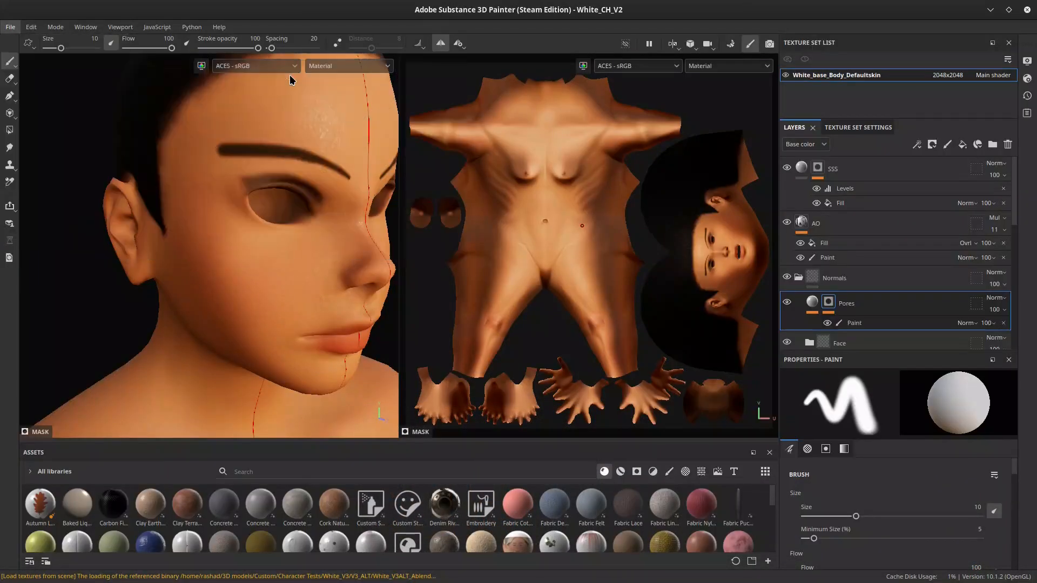
left_click(496, 319)
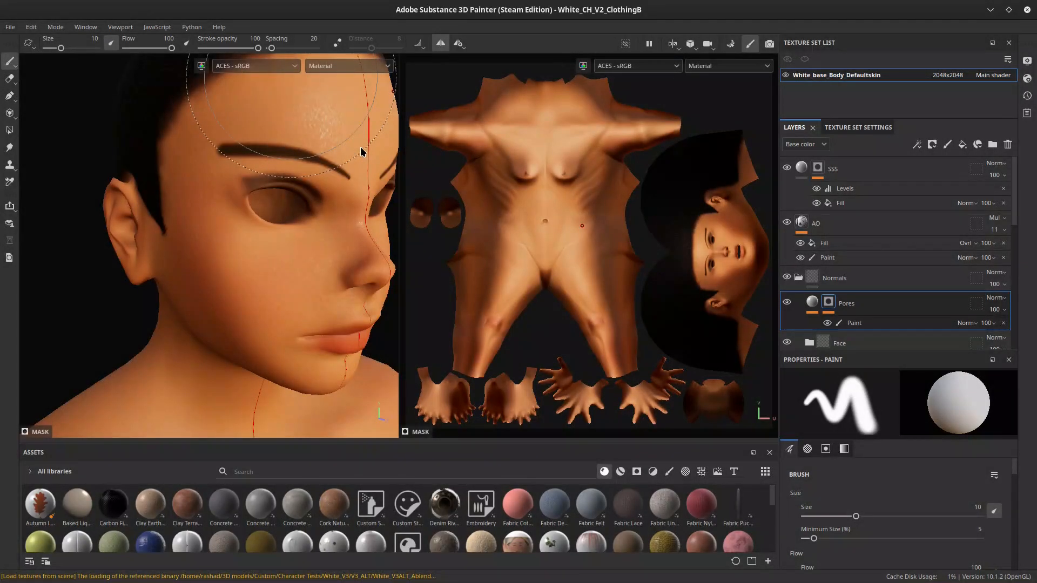
Examine the textured fighting gear in 3D, from the shin guards up to the shorts, gloves, chest cover and arm bands.
scroll(234, 183, "down", 10)
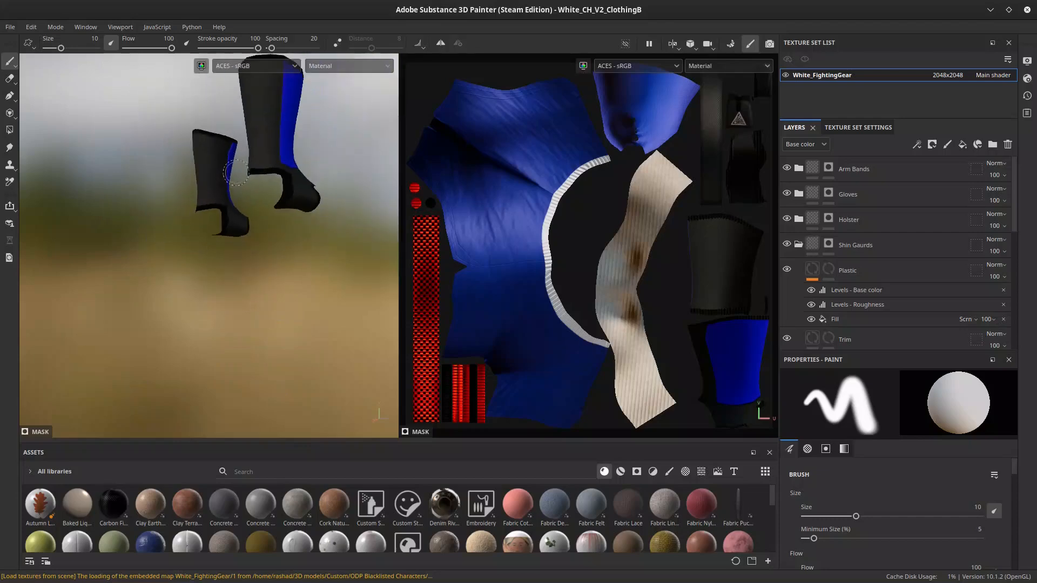
left_click_drag(256, 171, 113, 190, "alt")
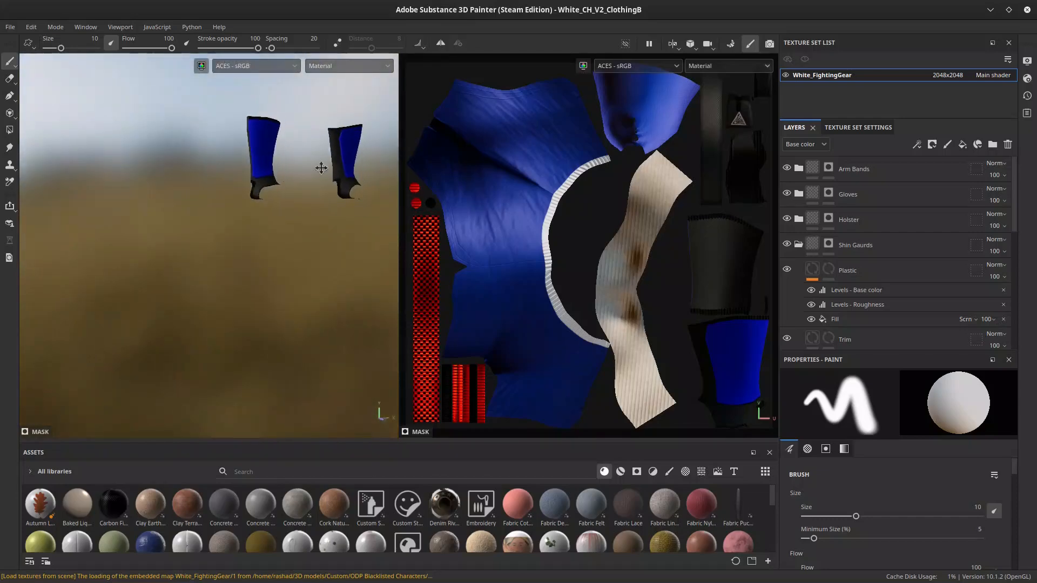
middle_click_drag(319, 167, 216, 354, "alt")
left_click_drag(237, 196, 204, 230, "alt")
middle_click_drag(263, 151, 265, 232, "alt")
scroll(261, 237, "up", 1)
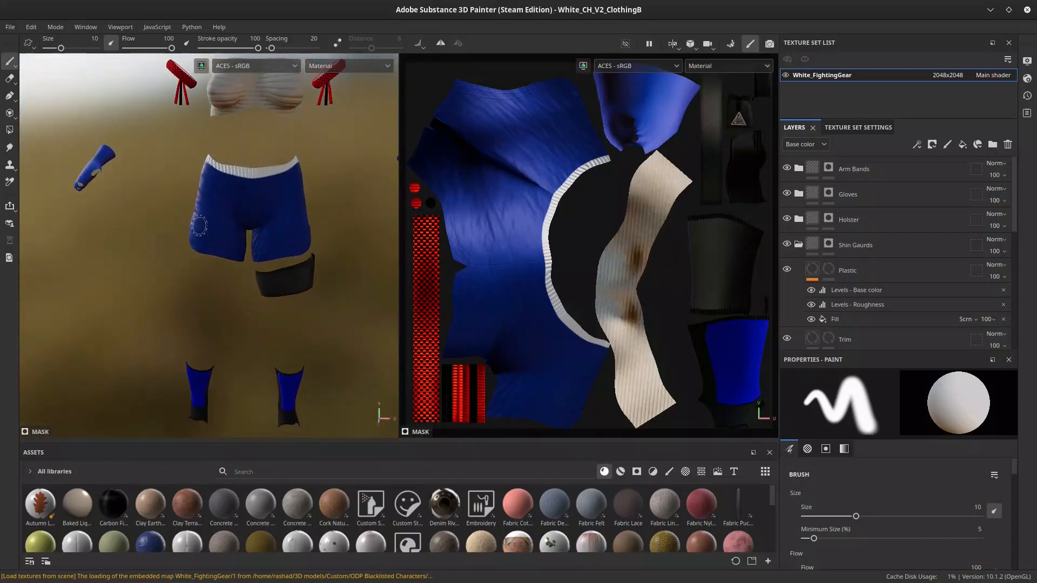
middle_click_drag(230, 165, 206, 267, "alt")
scroll(219, 244, "up", 3)
left_click_drag(156, 240, 302, 243, "alt")
middle_click_drag(116, 255, 241, 290, "alt")
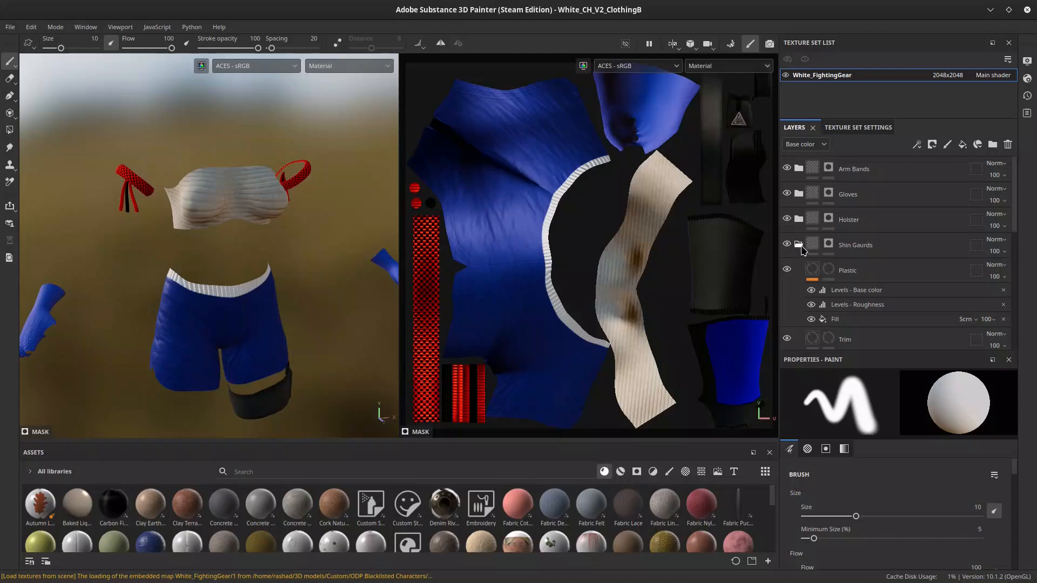
Collapse the Shin Gaurds layer folder and hide the Shorts folder to inspect the shorts without their textures.
left_click(799, 246)
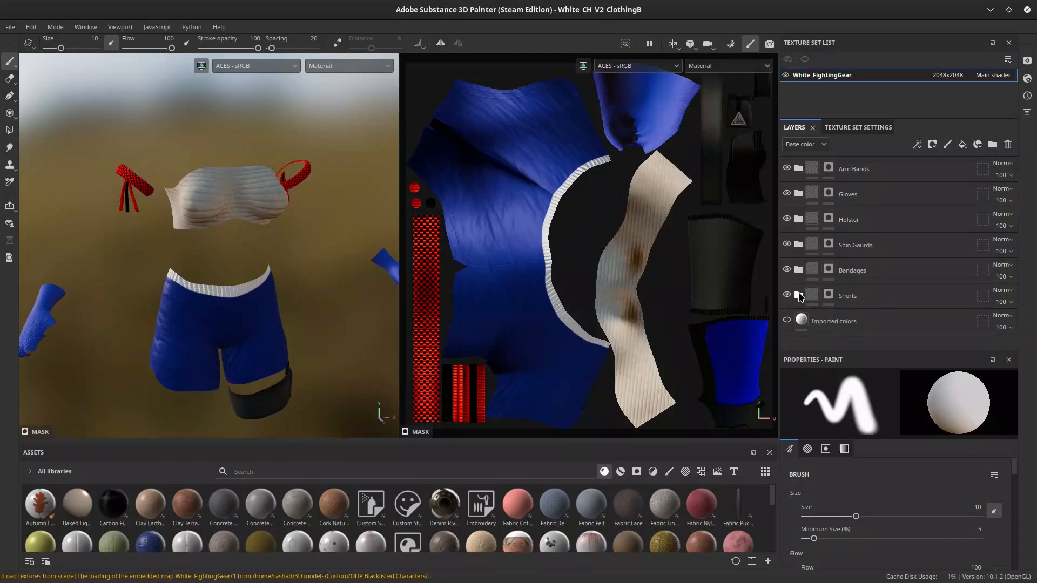
left_click(875, 296)
scroll(232, 225, "down", 3)
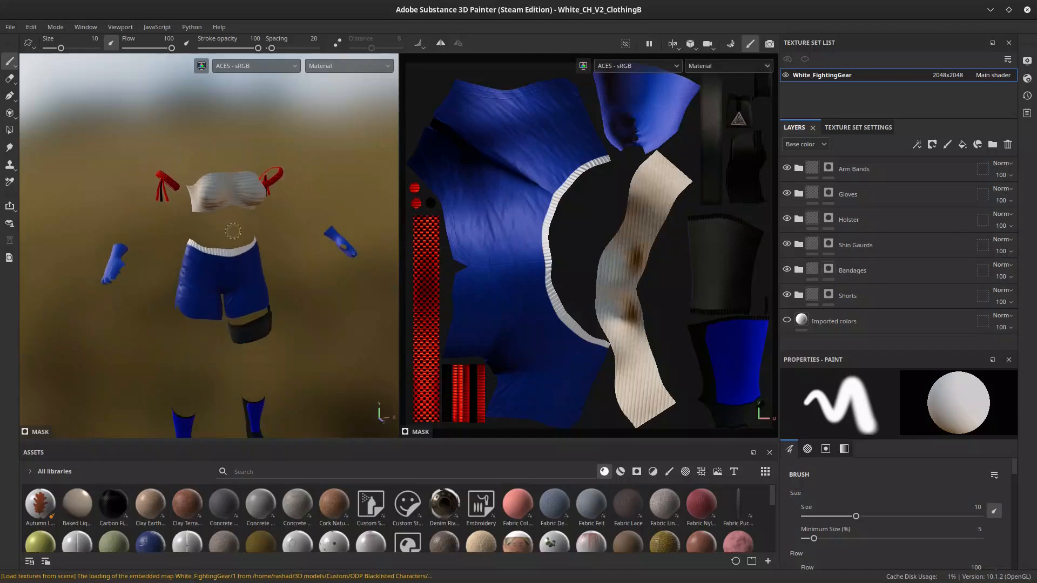
middle_click_drag(233, 224, 228, 203)
left_click_drag(287, 224, 214, 233, "alt")
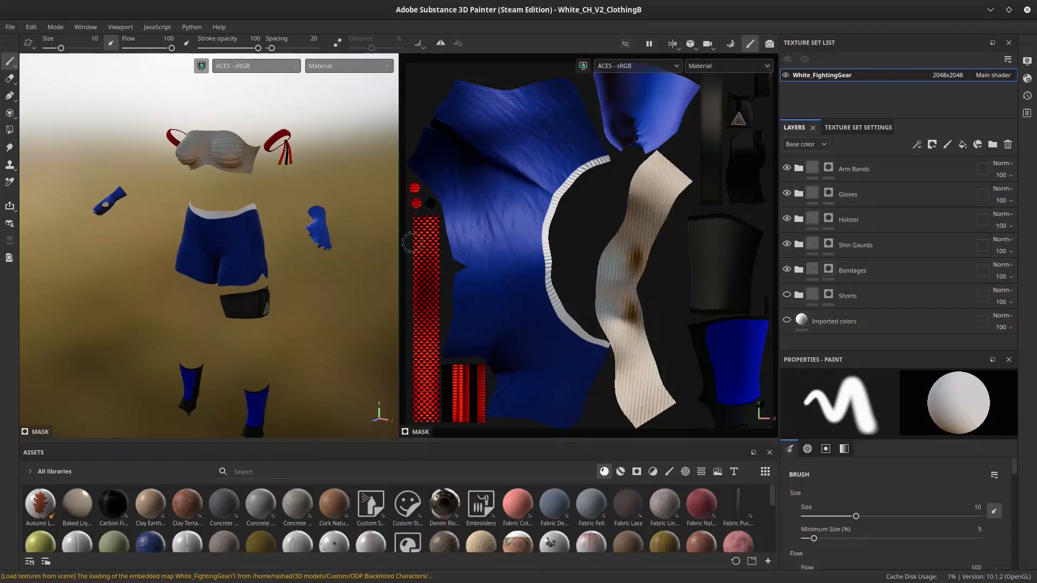
scroll(216, 231, "up", 3)
scroll(214, 231, "up", 5)
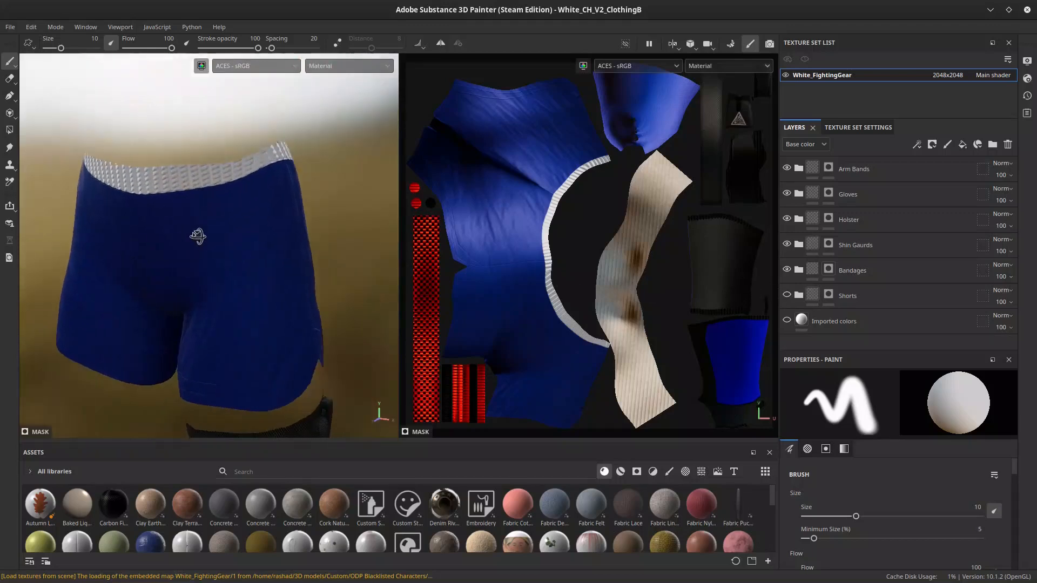
left_click(810, 300)
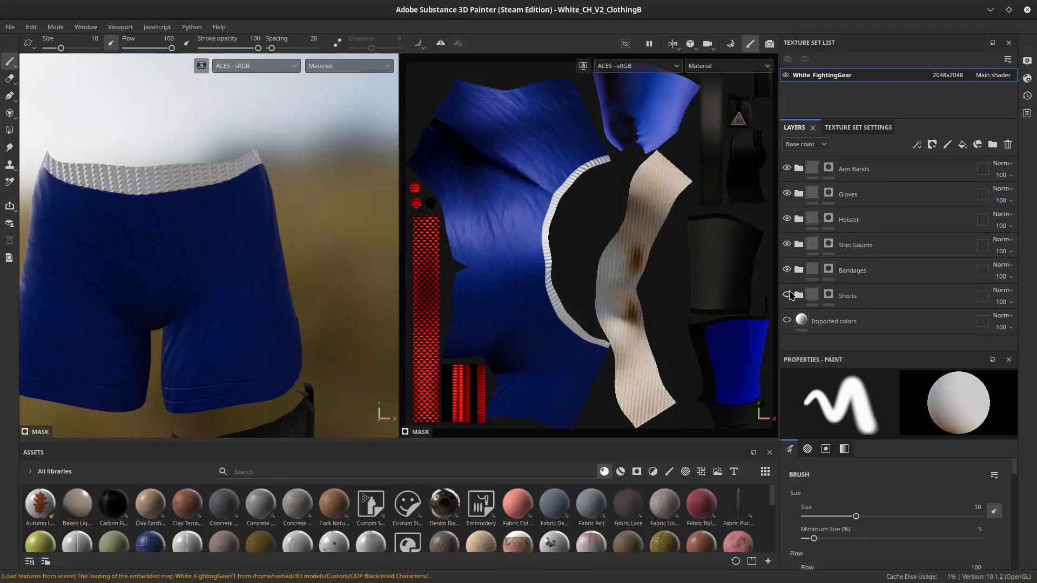
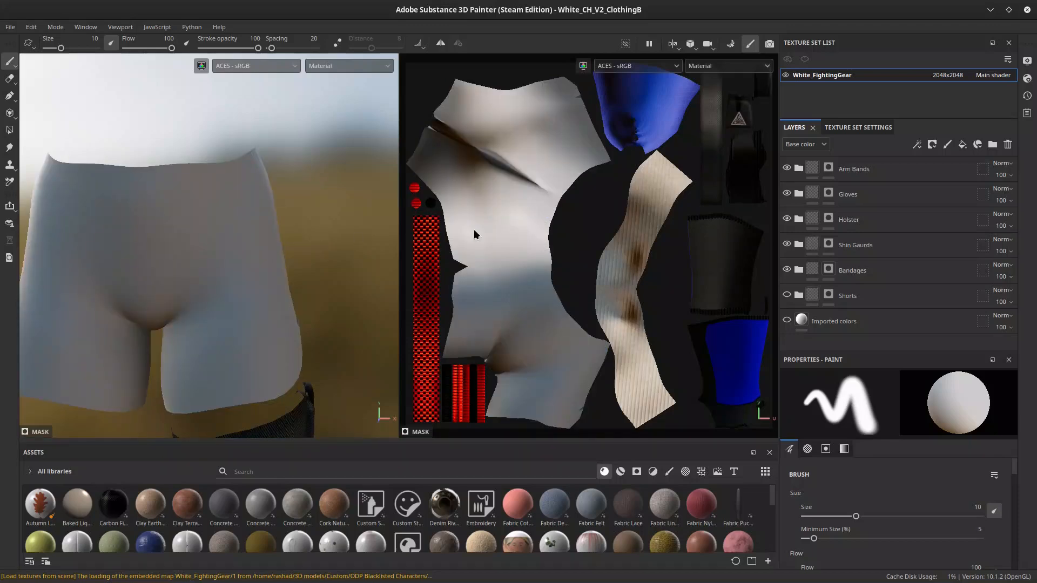
Show the Shorts folder again, expand it, and select the Fill effect under its Base Color layer.
left_click(787, 295)
left_click(799, 294)
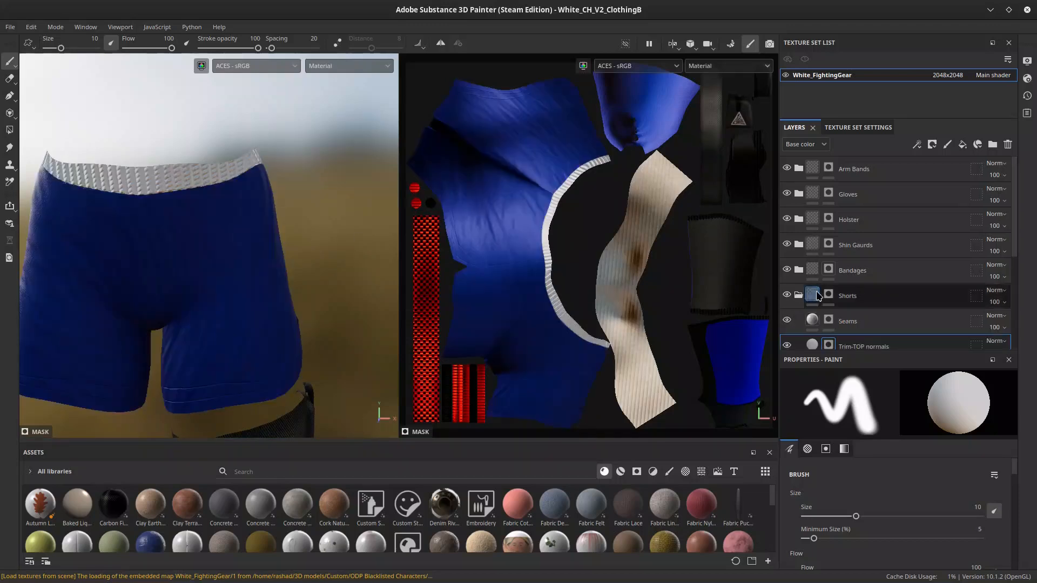
scroll(818, 295, "down", 4)
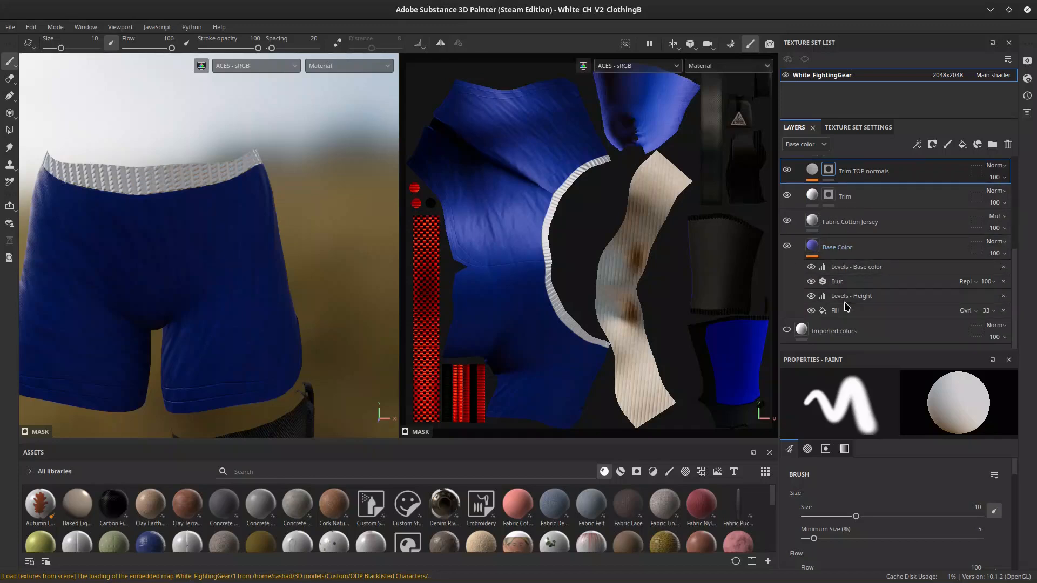
left_click(874, 311)
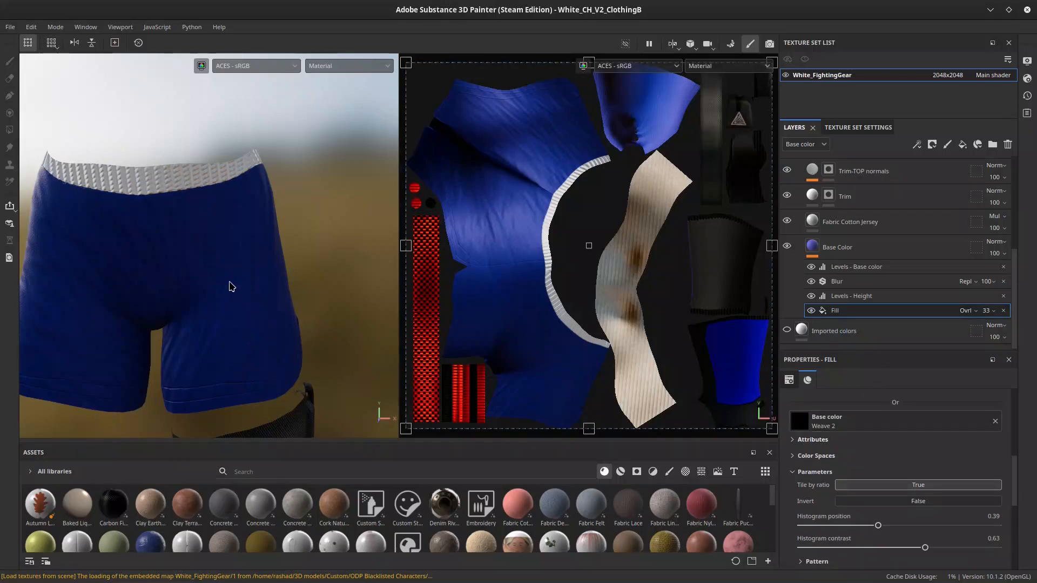
Examine the shorts' fabric up close together with the Fill's Weave 2 base color and Creased height settings.
scroll(856, 443, "down", 5)
scroll(856, 443, "up", 5)
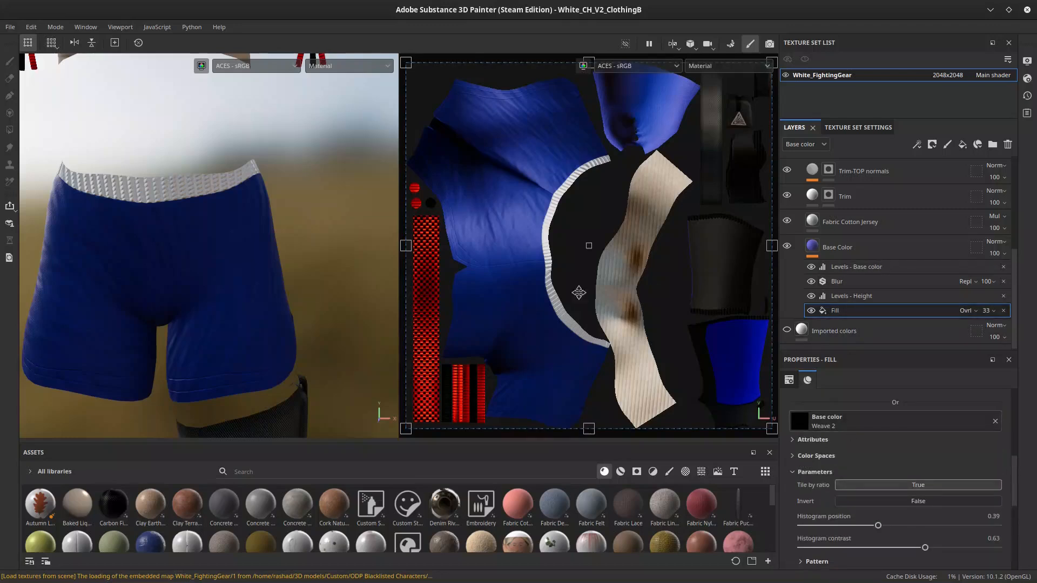
scroll(254, 290, "up", 5)
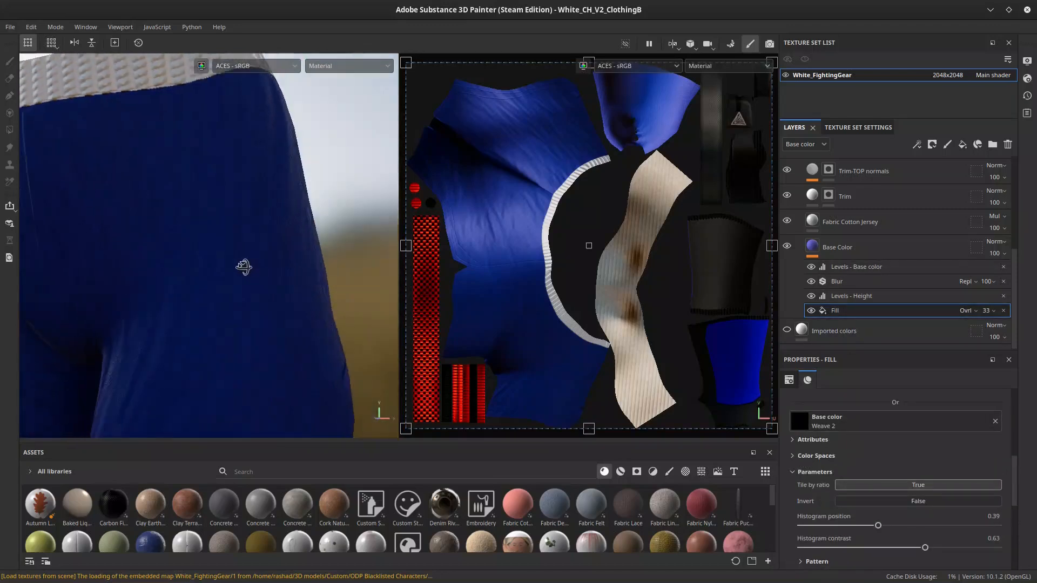
scroll(238, 319, "up", 3)
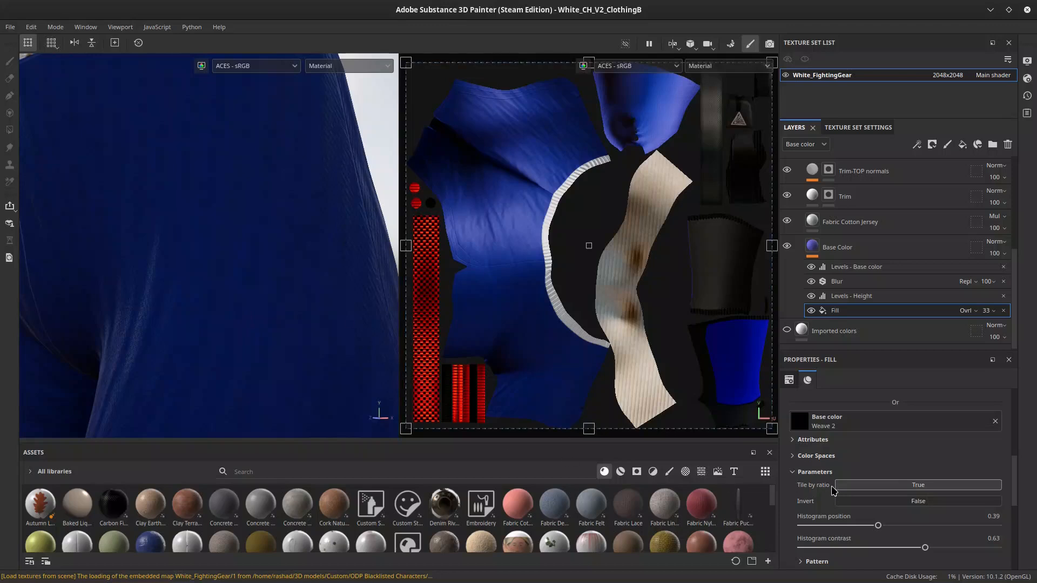
scroll(252, 331, "up", 3)
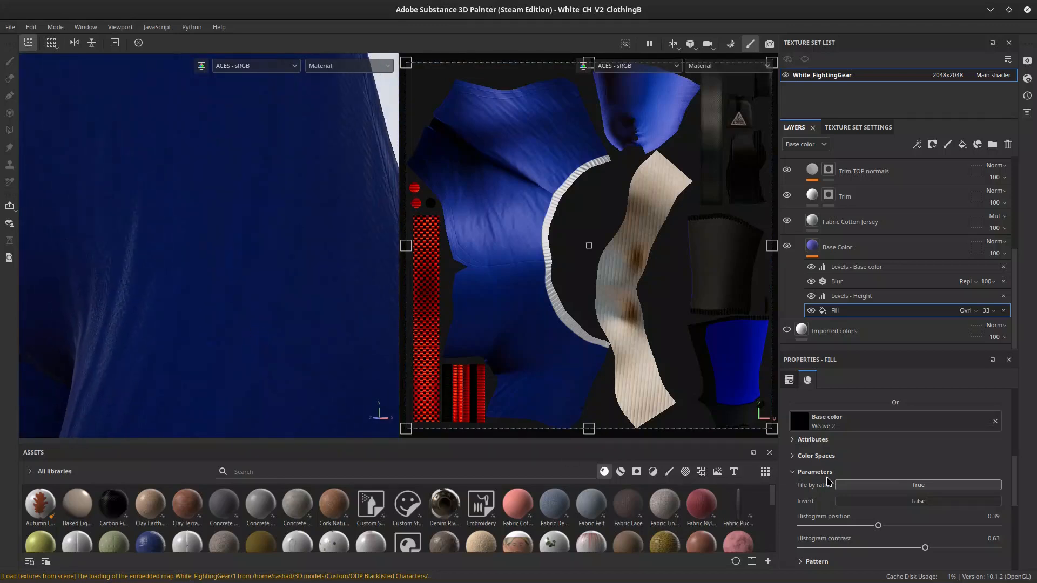
scroll(832, 482, "down", 3)
scroll(165, 307, "down", 8)
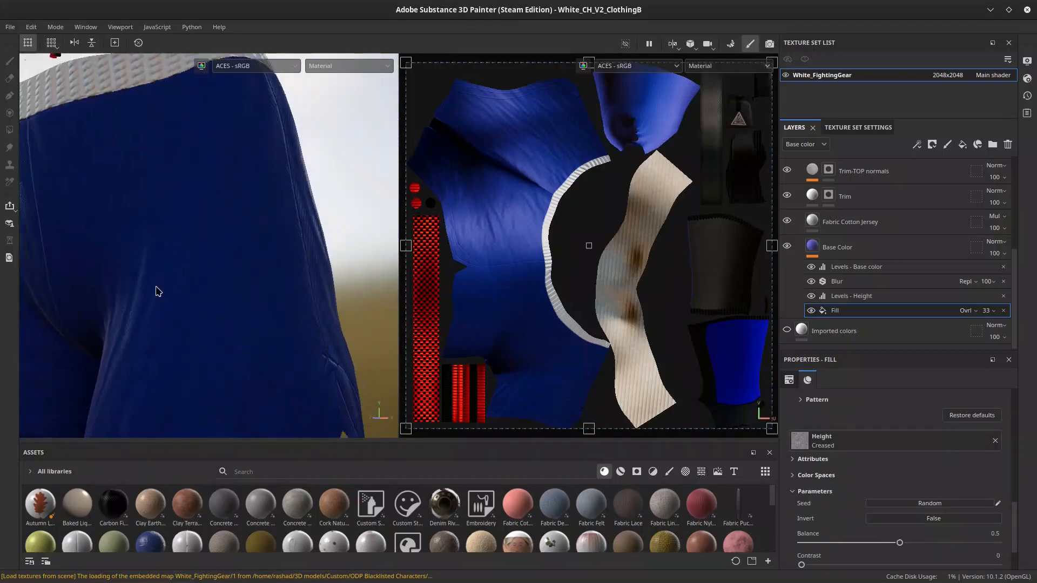
Rotate the environment lighting and inspect the creases on the shorts from the front.
left_click_drag(230, 286, 249, 252, "alt")
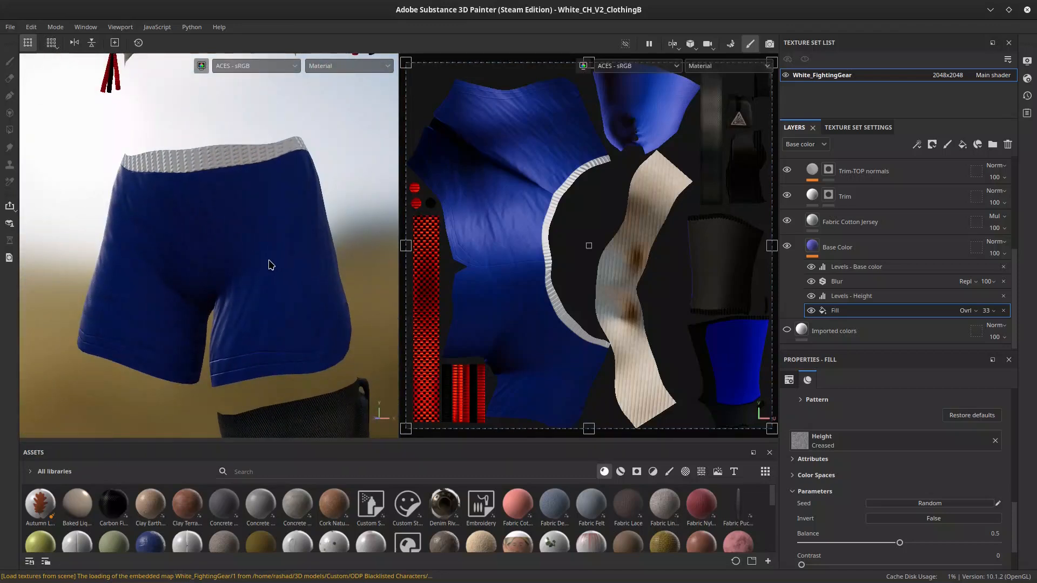
left_click_drag(121, 225, 92, 234, "alt")
left_click_drag(135, 263, 167, 274, "alt")
right_click_drag(172, 275, 121, 274, "shift")
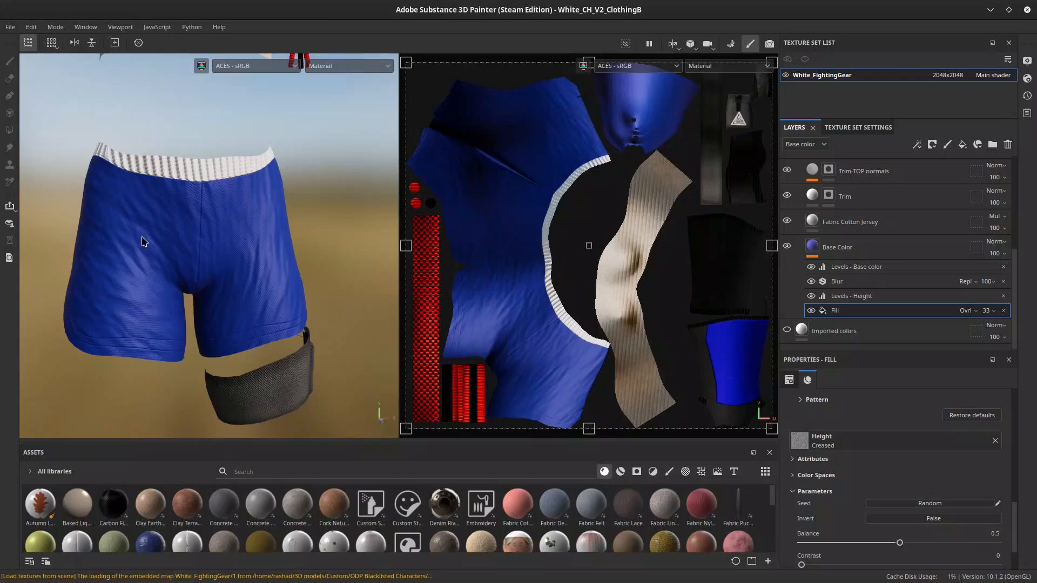
left_click_drag(177, 251, 218, 255, "alt")
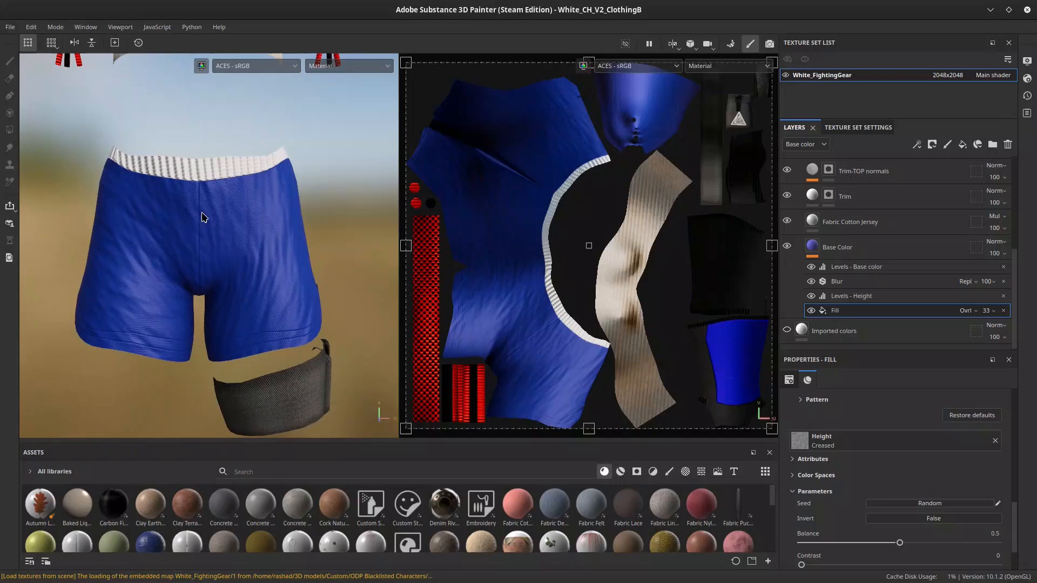
Search the texture resources for the shorts Fill's height map with "creas", and dismiss the resource picker.
scroll(853, 479, "down", 2)
scroll(853, 479, "up", 3)
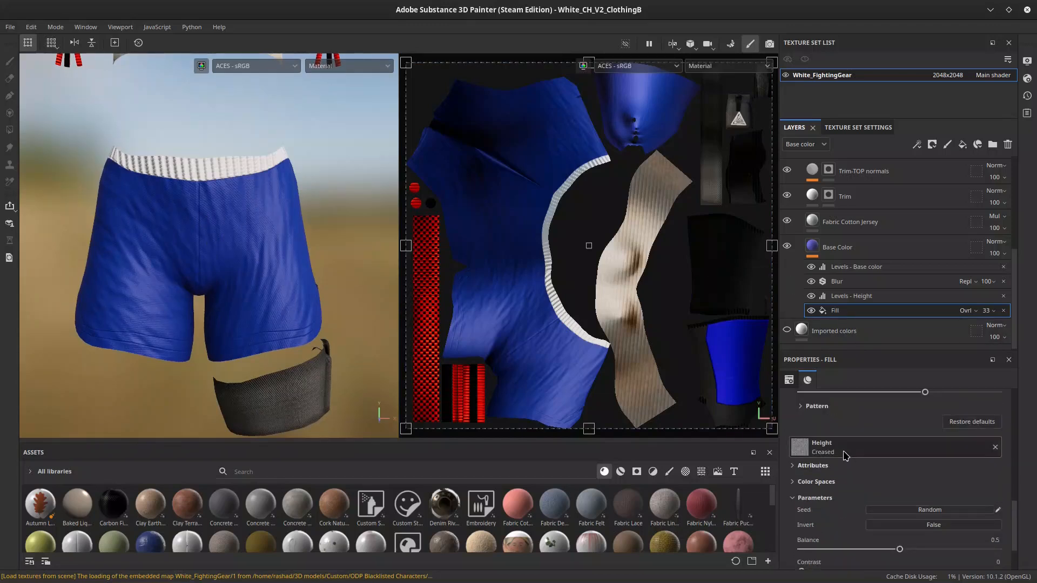
left_click(845, 453)
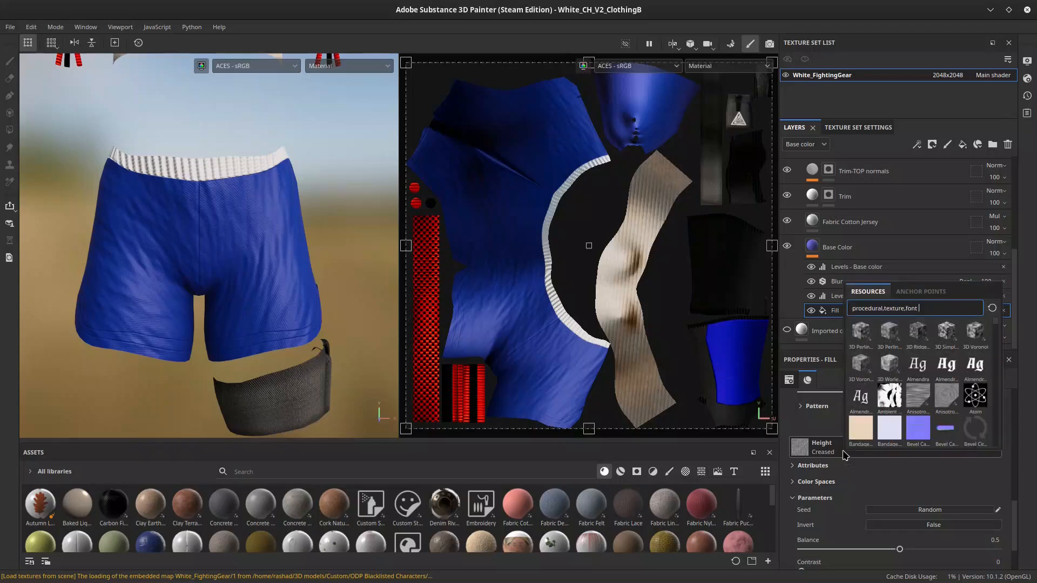
type("creas")
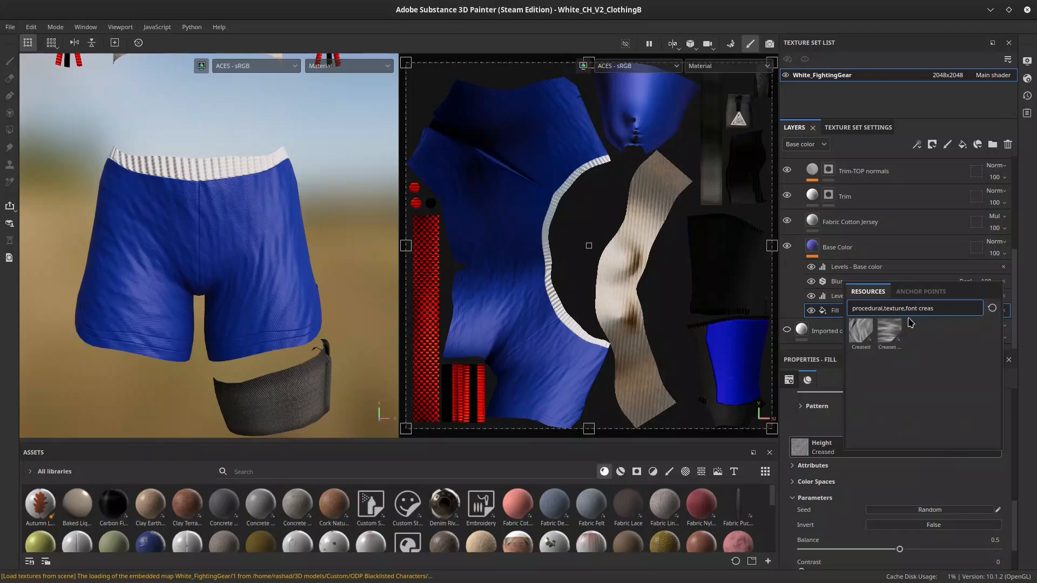
mouse_move(895, 328)
left_click(799, 300)
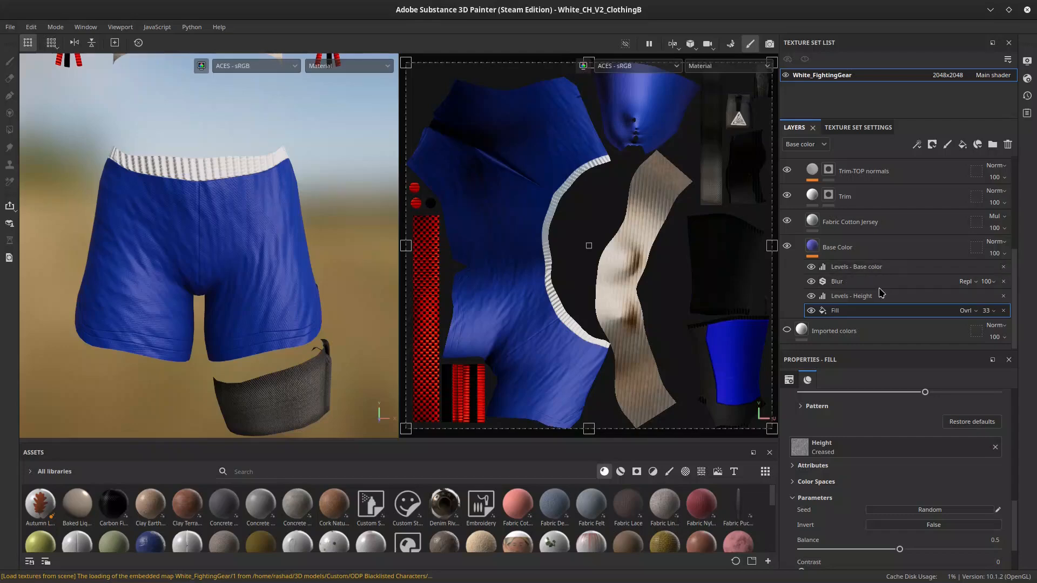
Inspect the shorts' side seam and hem alongside the Seams, Trim and Fabric Cotton Jersey layers.
scroll(853, 257, "up", 2)
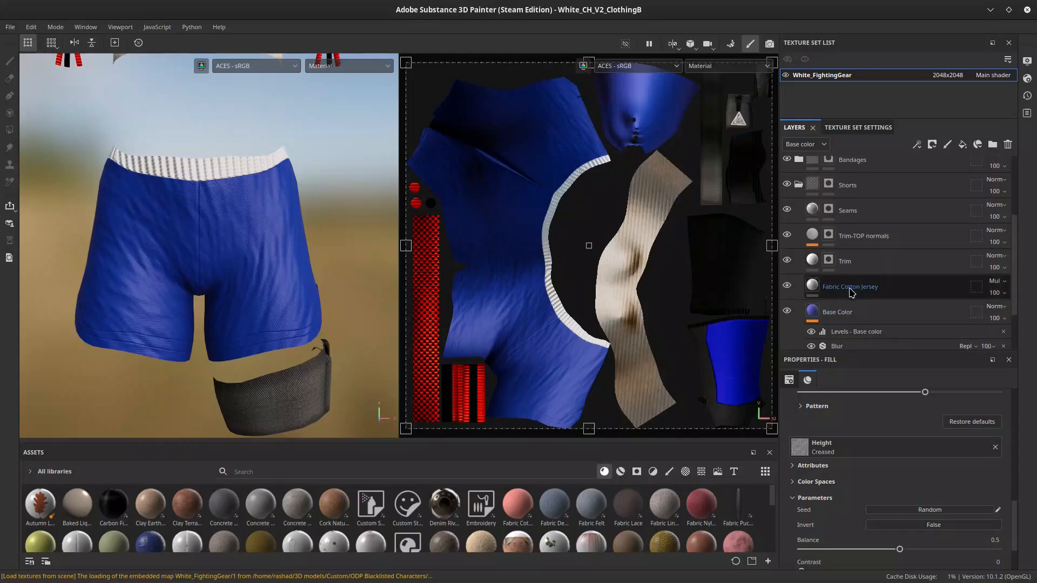
left_click_drag(371, 310, 261, 362, "alt")
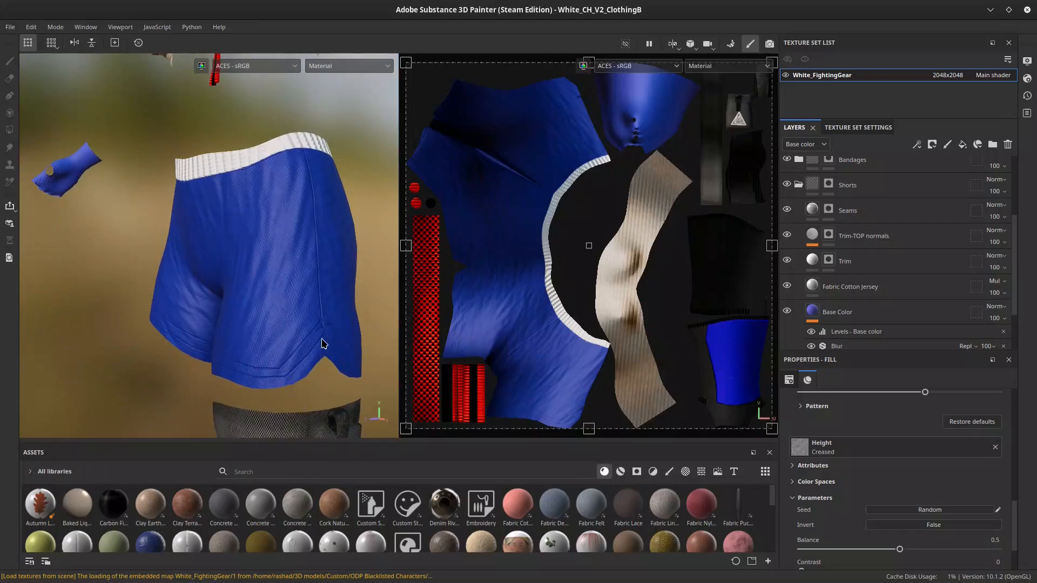
scroll(253, 368, "down", 3)
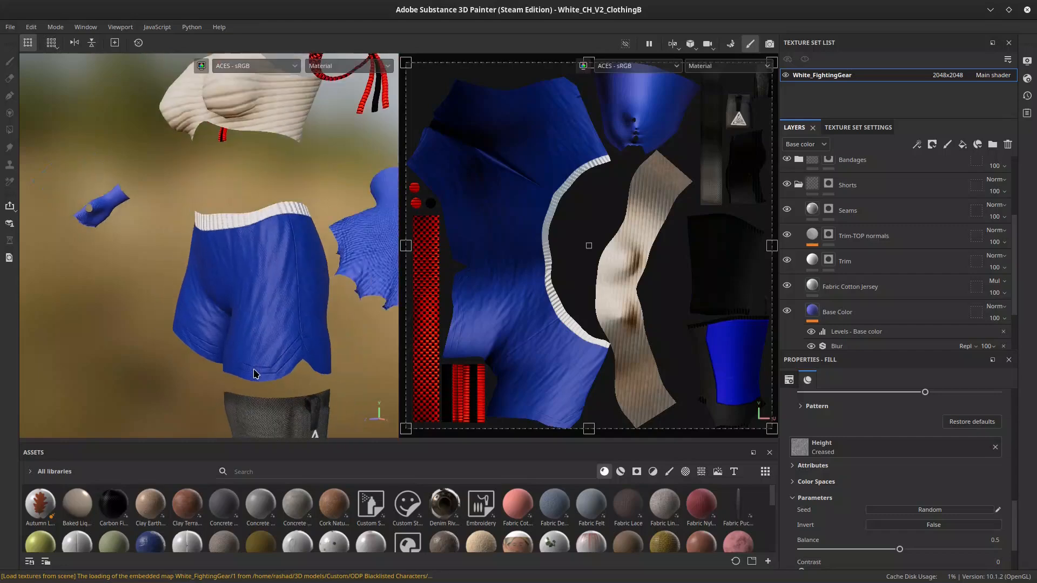
Collapse the Shorts layer folder, expand the Holster folder, and bring the thigh holster into view.
left_click(798, 185)
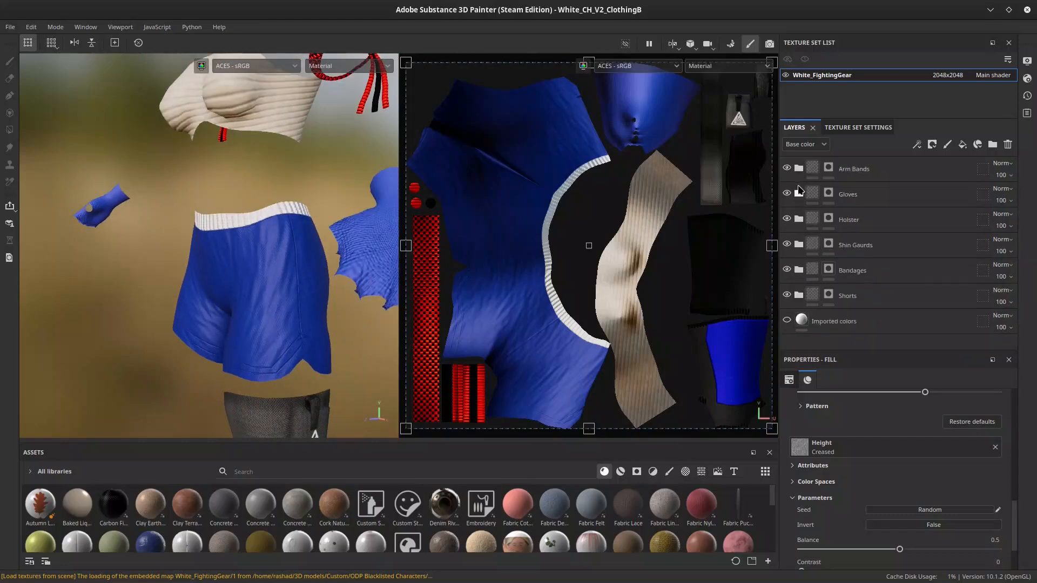
left_click(798, 216)
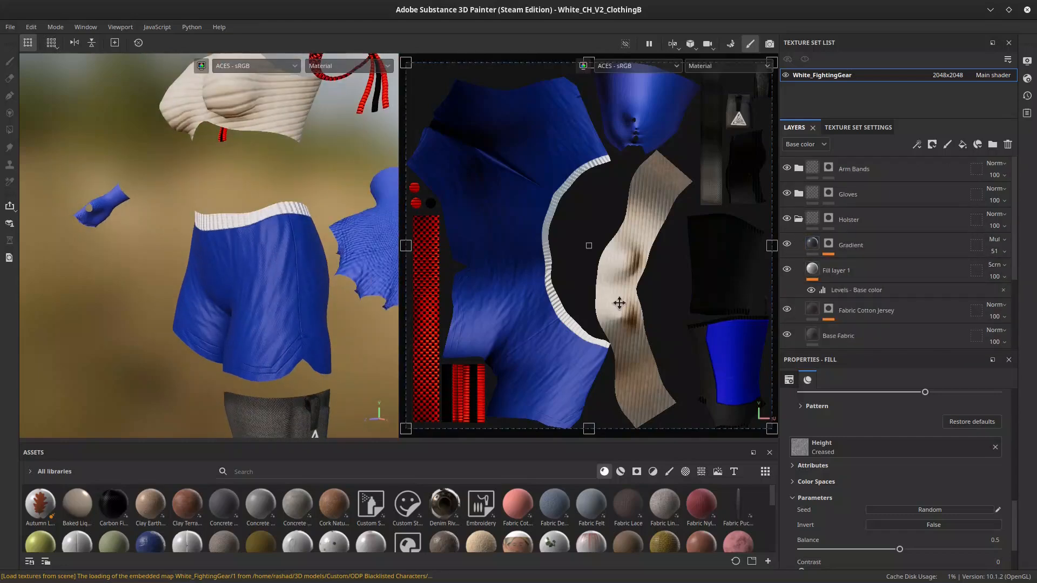
scroll(261, 314, "down", 3)
middle_click_drag(257, 316, 243, 198, "alt")
scroll(292, 262, "up", 4)
scroll(430, 256, "up", 1)
scroll(826, 270, "down", 1)
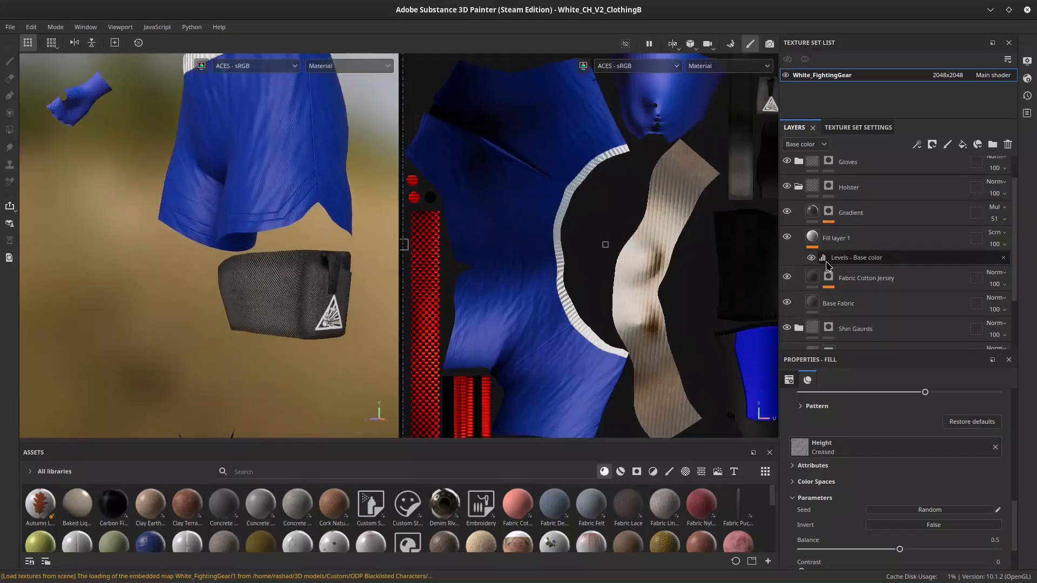
Examine the holster's fabric weave, strap and triangular emblem up close from several angles.
left_click_drag(291, 290, 274, 276, "alt")
middle_click_drag(274, 275, 271, 245, "alt")
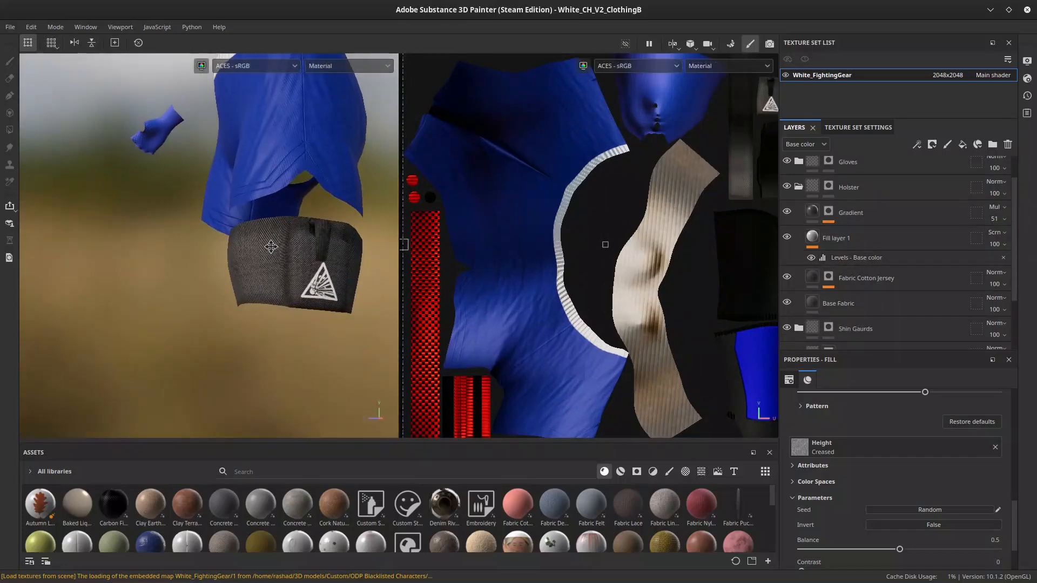
scroll(266, 268, "up", 5)
left_click_drag(266, 268, 302, 270, "alt")
left_click_drag(205, 275, 236, 269, "alt")
middle_click_drag(237, 269, 197, 293, "alt")
left_click_drag(330, 236, 277, 275, "alt")
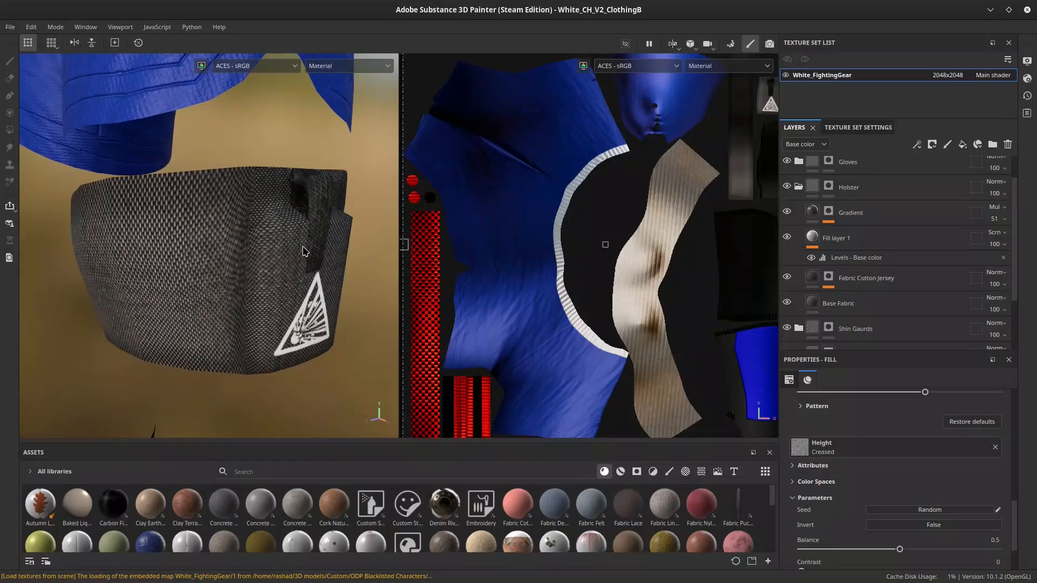
left_click_drag(247, 279, 276, 397, "alt")
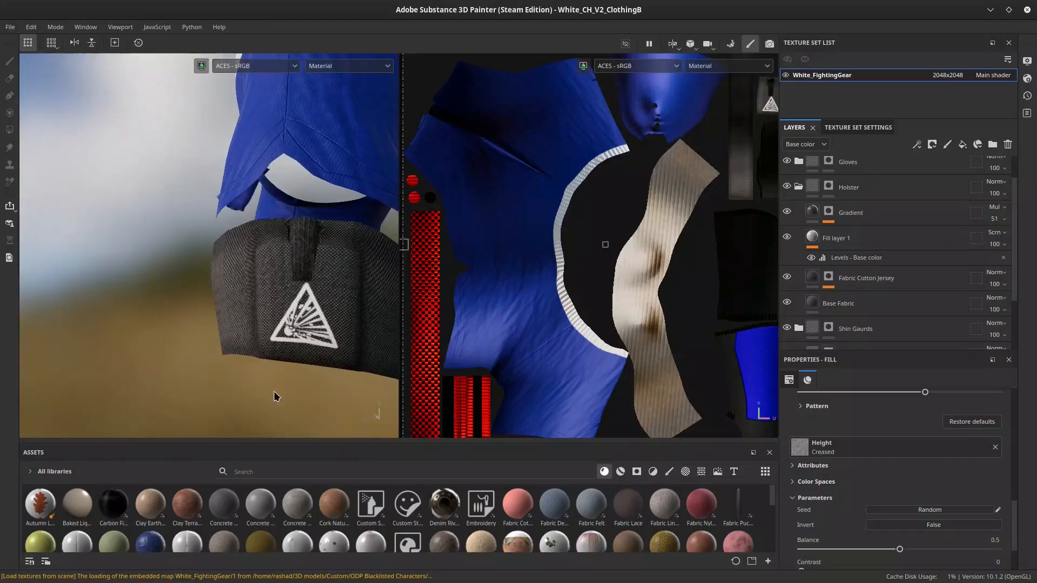
scroll(298, 331, "down", 8)
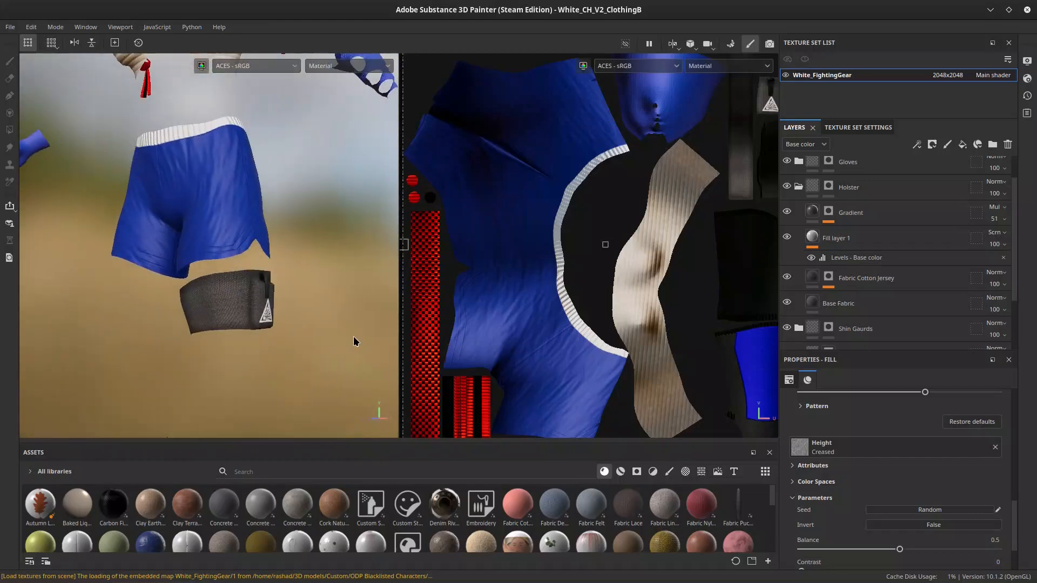
left_click_drag(198, 305, 292, 312, "alt")
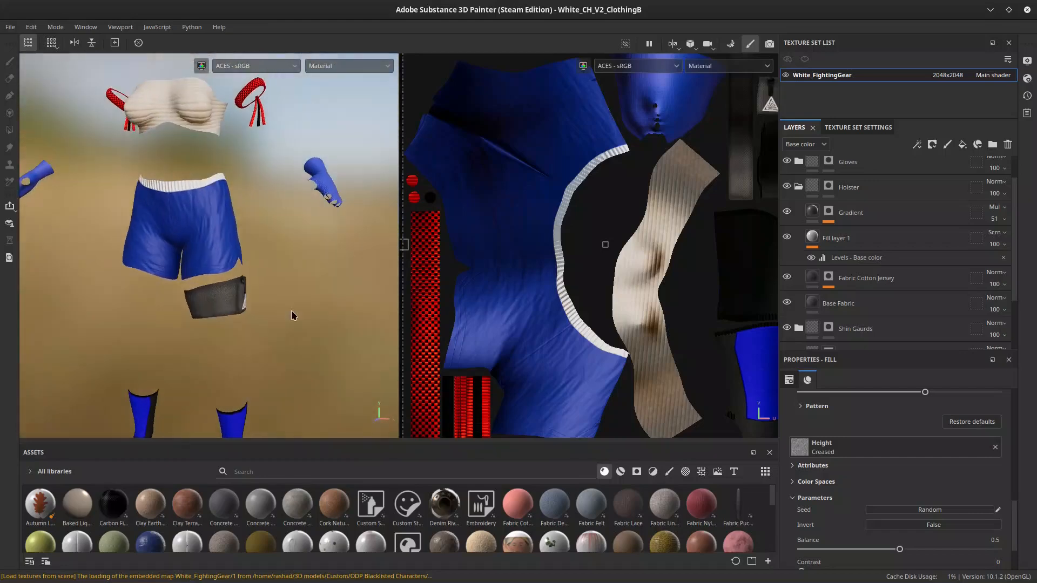
Collapse the Holster folder, expand the Gloves folder, and bring one glove into close view.
left_click(799, 187)
left_click(799, 194)
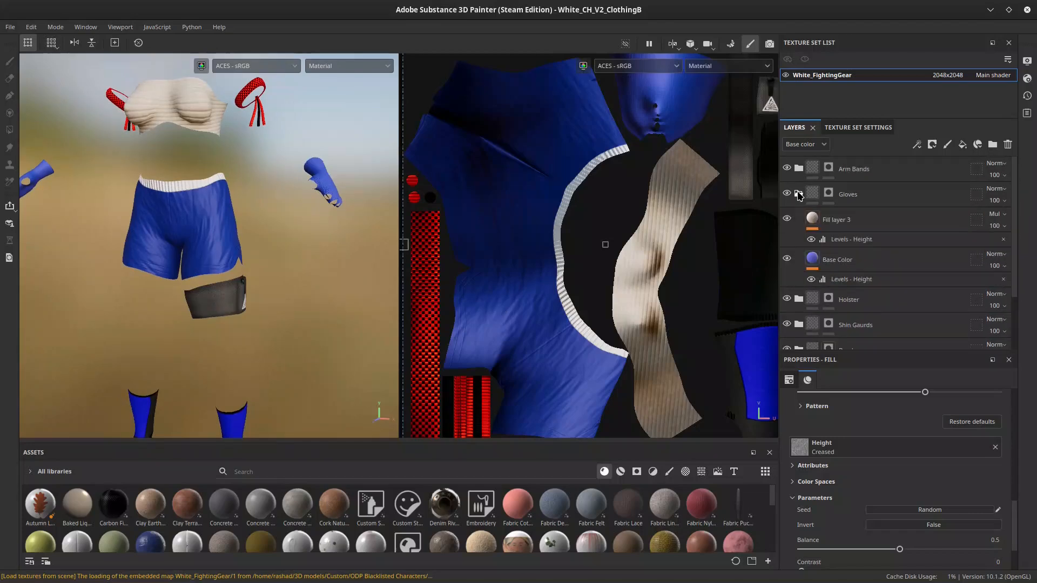
scroll(248, 261, "down", 5)
left_click_drag(319, 245, 256, 325, "alt")
scroll(264, 259, "up", 6)
scroll(274, 252, "up", 3)
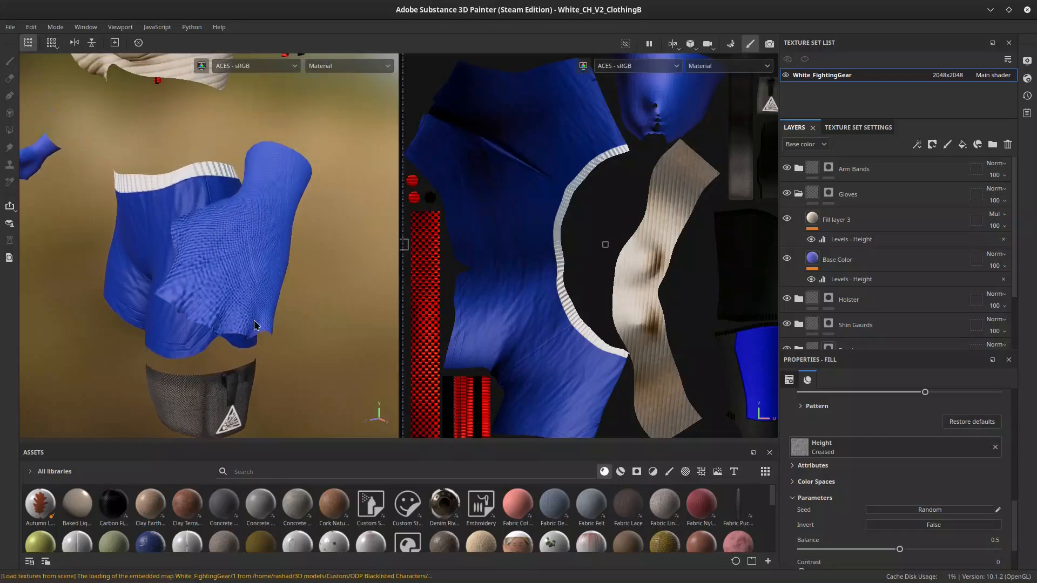
Examine the glove's woven fabric texture up close from several angles, ending on a front view of the outfit.
left_click_drag(270, 276, 229, 301, "alt")
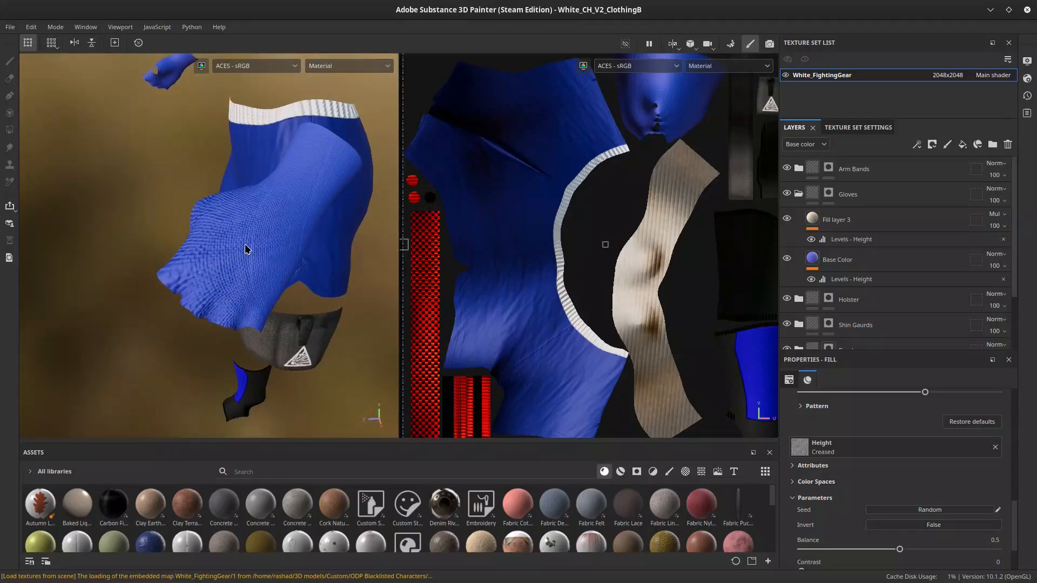
scroll(253, 259, "up", 5)
scroll(250, 257, "down", 2)
left_click_drag(251, 256, 191, 272, "alt")
scroll(284, 360, "down", 2)
scroll(162, 270, "down", 3)
middle_click_drag(192, 272, 338, 190, "alt")
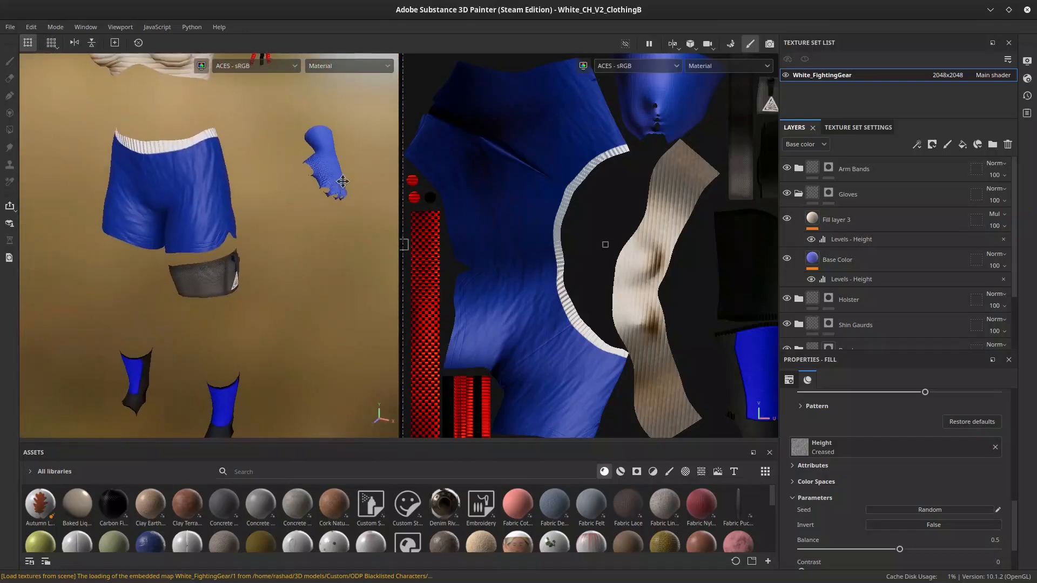
left_click_drag(277, 211, 316, 217, "alt")
middle_click_drag(316, 217, 255, 277, "alt")
scroll(255, 277, "up", 2)
scroll(255, 277, "up", 2)
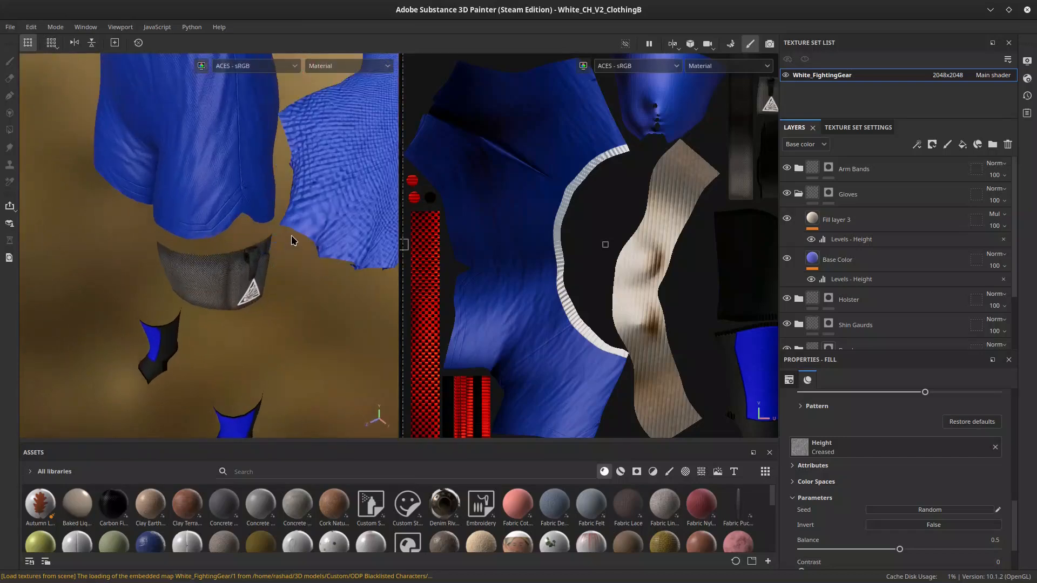
middle_click_drag(293, 238, 245, 278, "alt")
left_click_drag(244, 282, 220, 256, "alt")
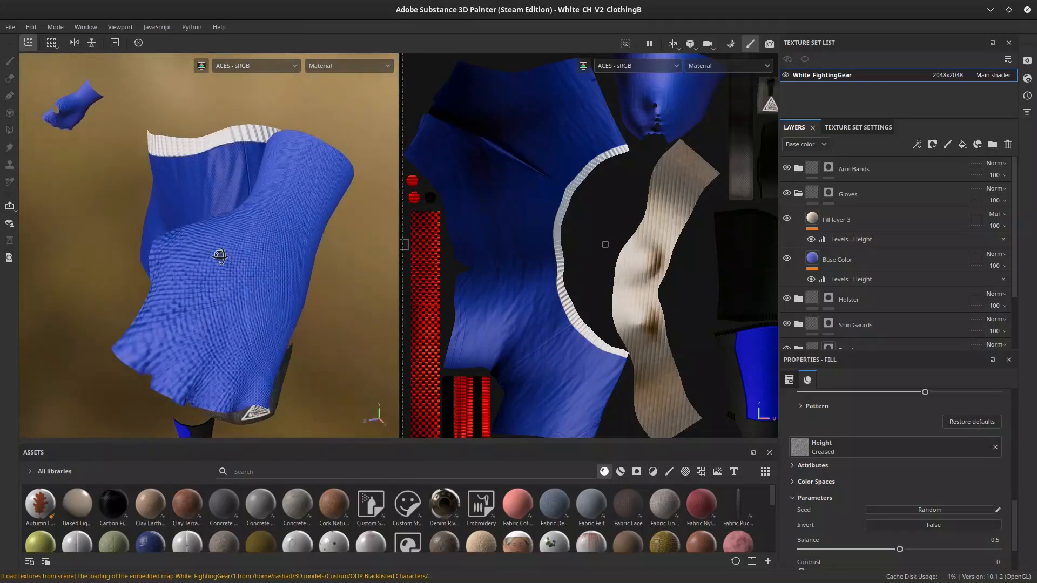
scroll(219, 271, "down", 6)
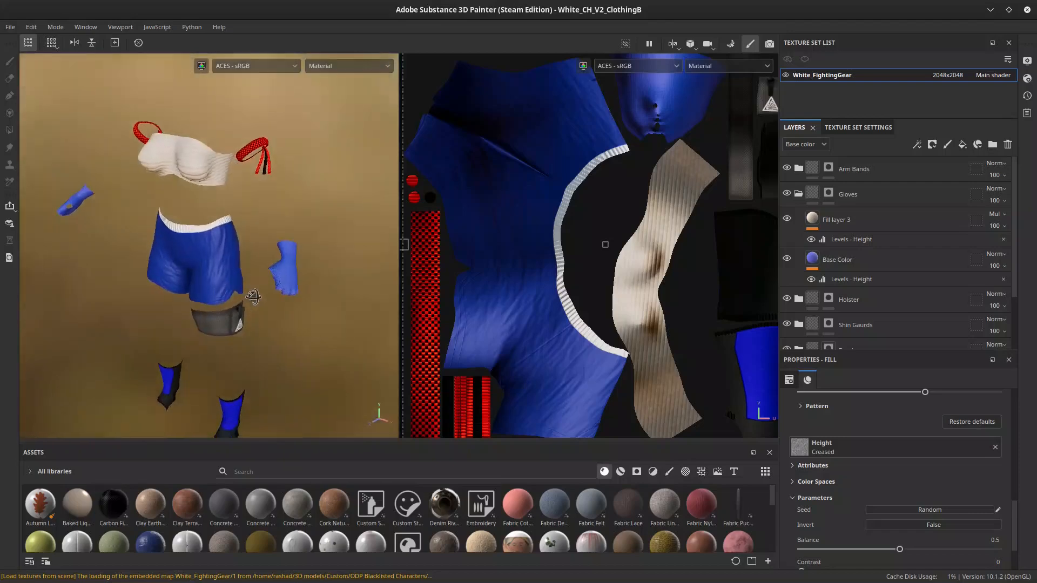
left_click_drag(195, 290, 295, 287, "alt")
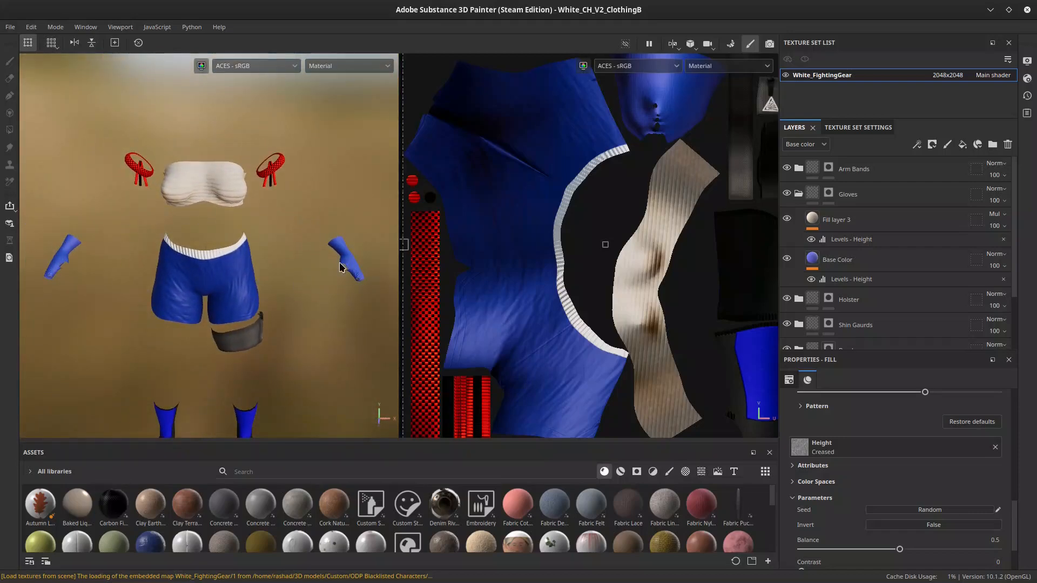
Collapse the Gloves folder and inspect the red and black checkered arm band up close.
left_click(799, 194)
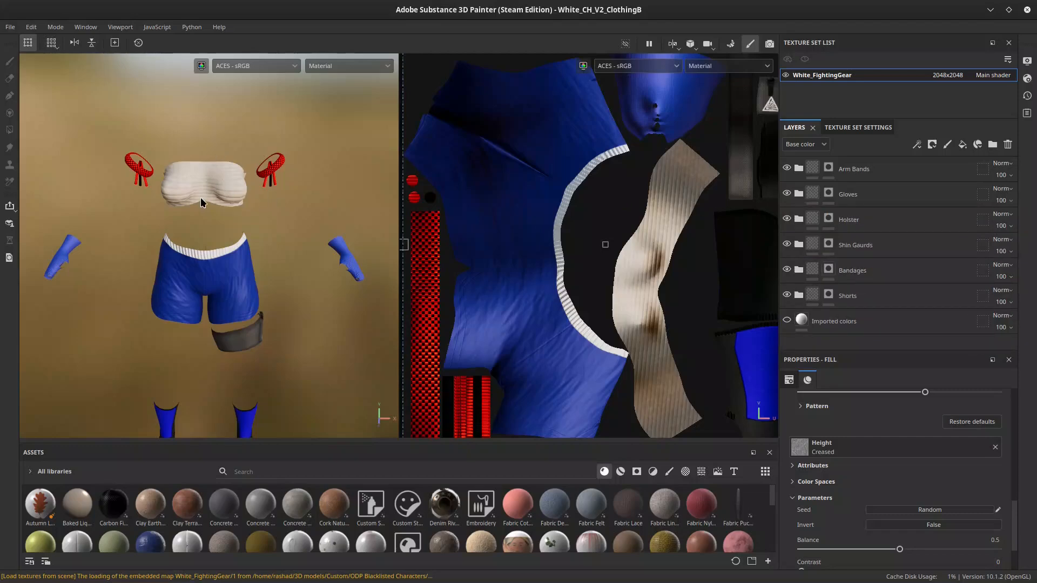
middle_click_drag(168, 196, 222, 262, "alt")
scroll(222, 262, "up", 3)
scroll(205, 259, "down", 3)
left_click_drag(160, 269, 330, 279, "alt")
scroll(220, 288, "up", 5)
left_click_drag(157, 294, 254, 283, "alt")
scroll(235, 275, "up", 4)
middle_click_drag(287, 222, 249, 268, "alt")
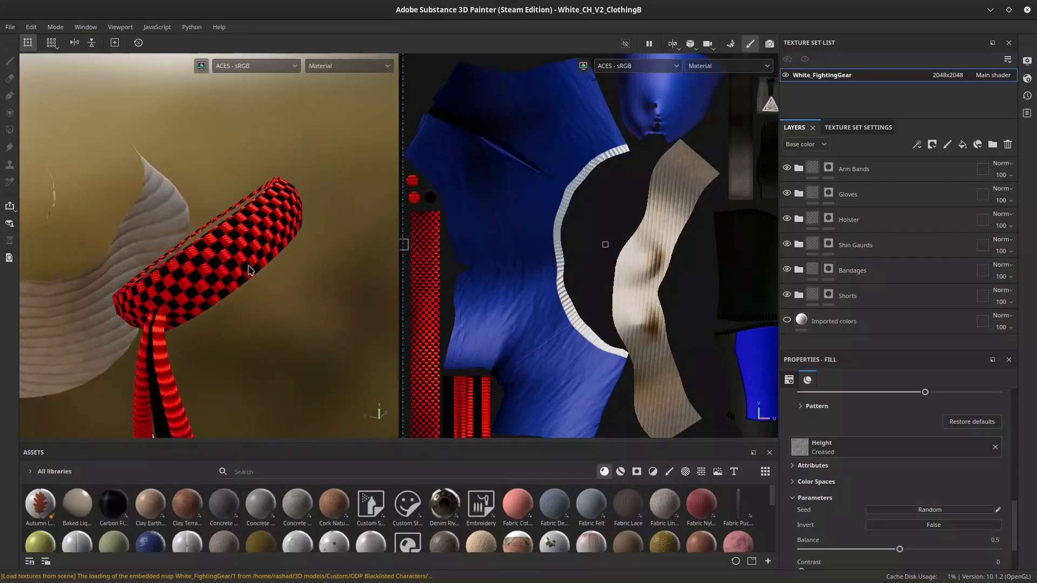
Expand the Arm Bands folder and examine the Rope Fibers layer's Checker 1 base color and its Fibers effect's Fibers 1 height.
left_click(798, 168)
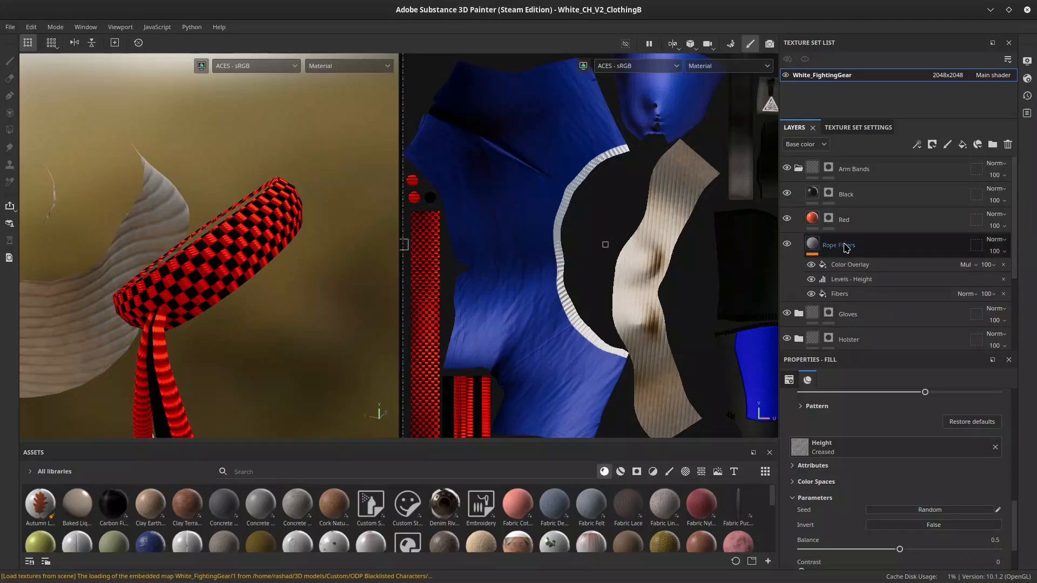
left_click(812, 246)
scroll(868, 435, "up", 5)
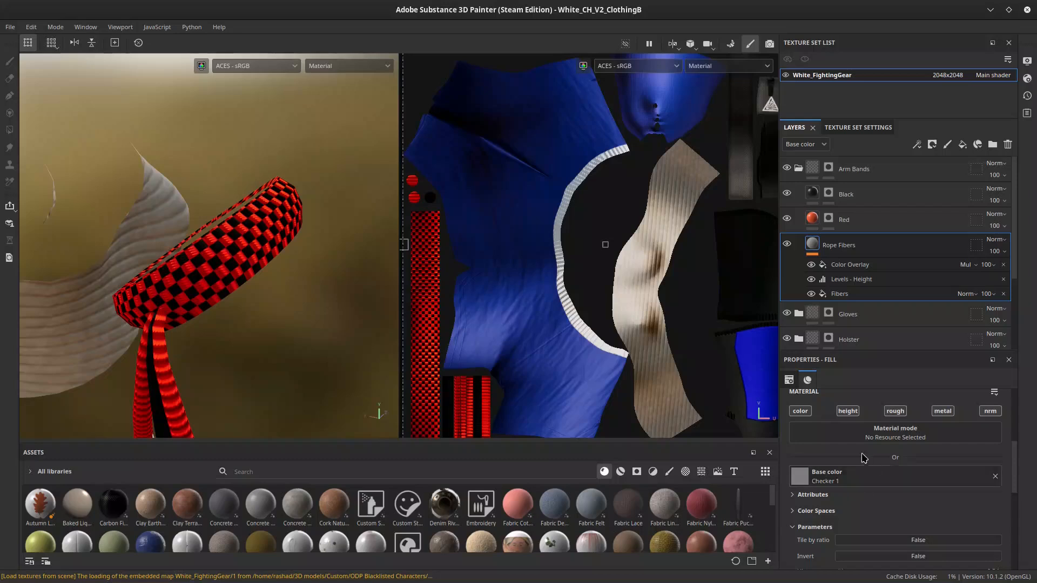
left_click(880, 294)
scroll(264, 330, "up", 4)
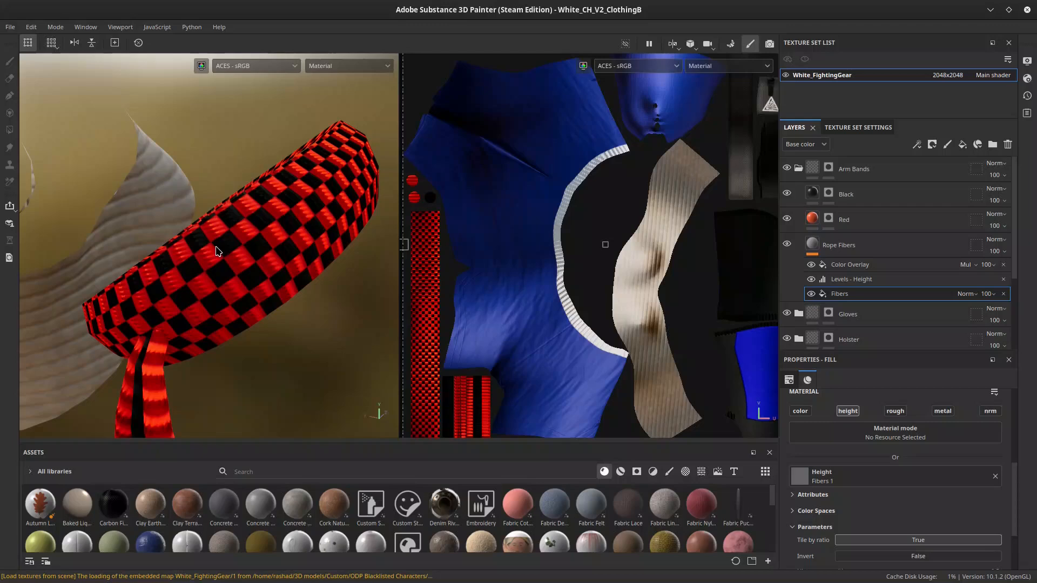
left_click_drag(225, 123, 226, 316, "alt")
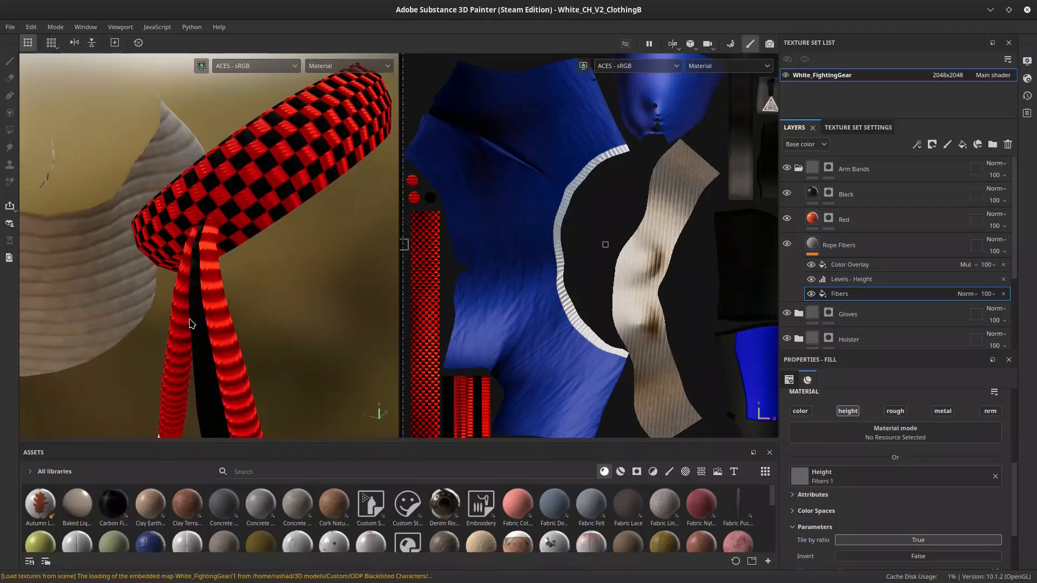
Select the Color Overlay effect of Rope Fibers and inspect its red uniform color on the arm bands and hanging straps.
left_click(870, 265)
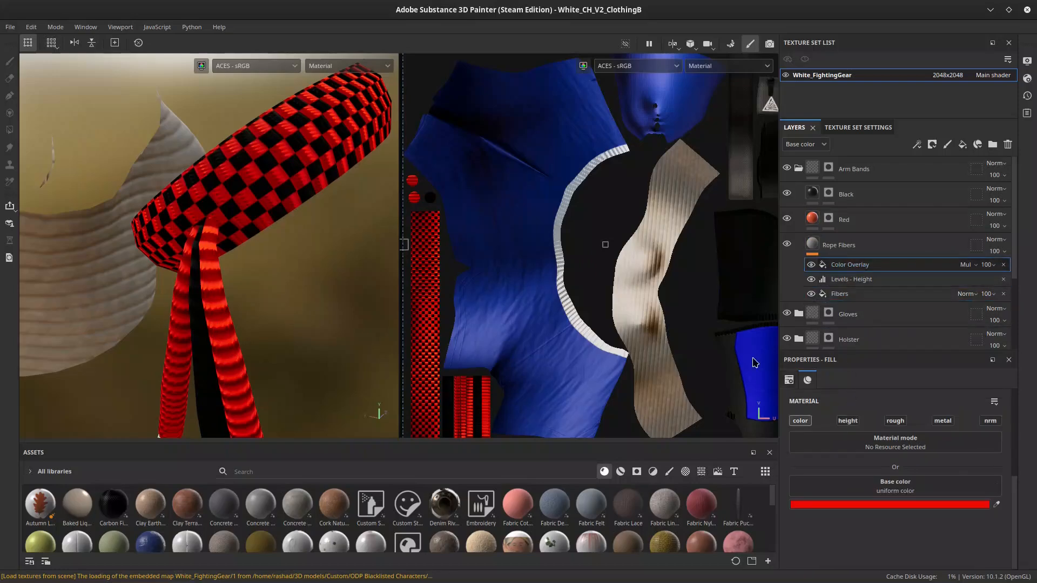
left_click_drag(226, 263, 268, 276, "alt")
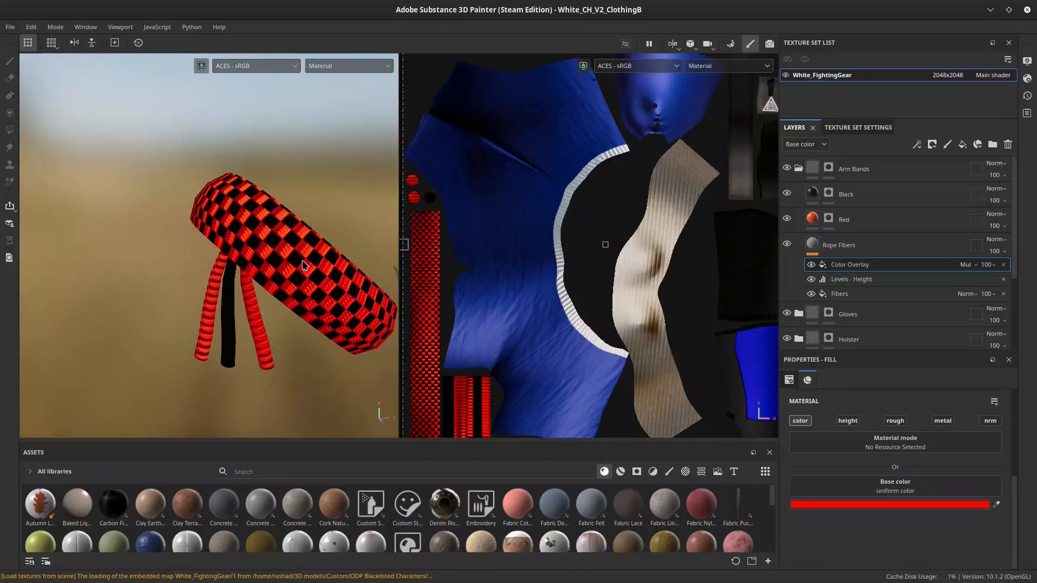
left_click_drag(302, 264, 249, 270, "alt")
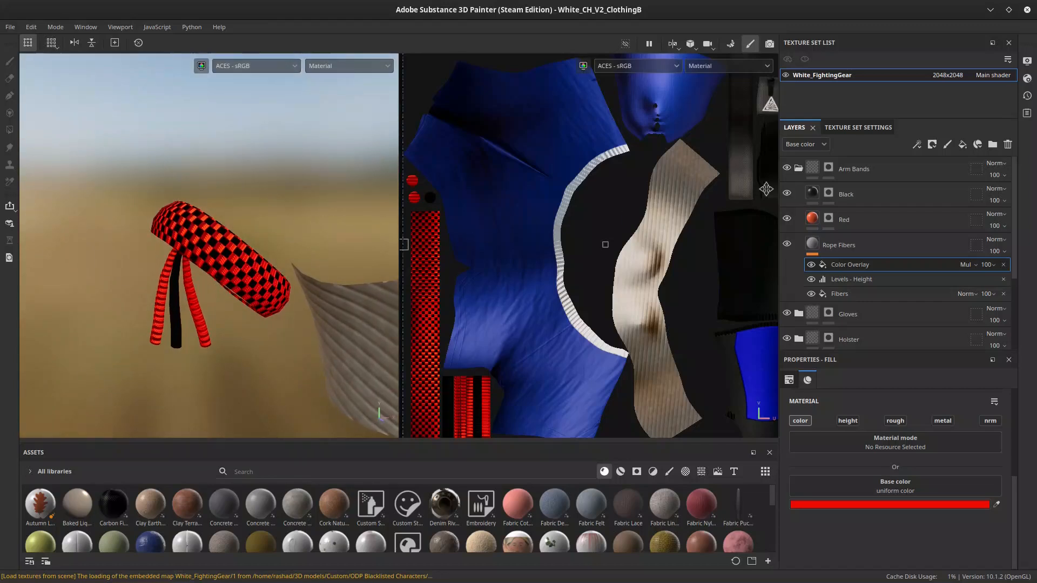
Collapse the Arm Bands folder, view the whole outfit and close the Substance 3D Painter project without saving.
left_click(799, 168)
scroll(85, 288, "down", 3)
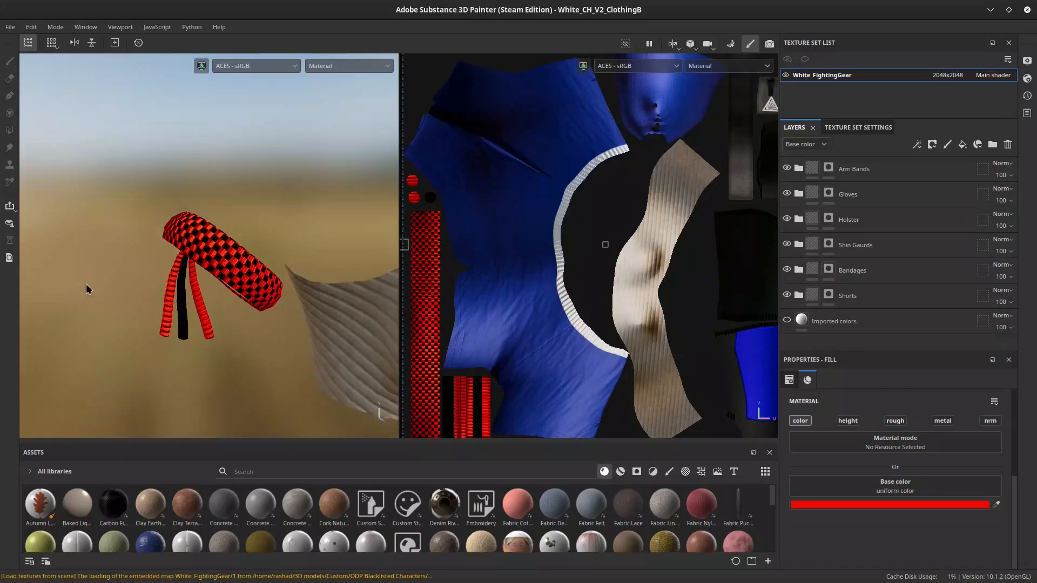
scroll(161, 251, "down", 2)
scroll(163, 252, "down", 3)
left_click_drag(164, 254, 57, 341, "alt")
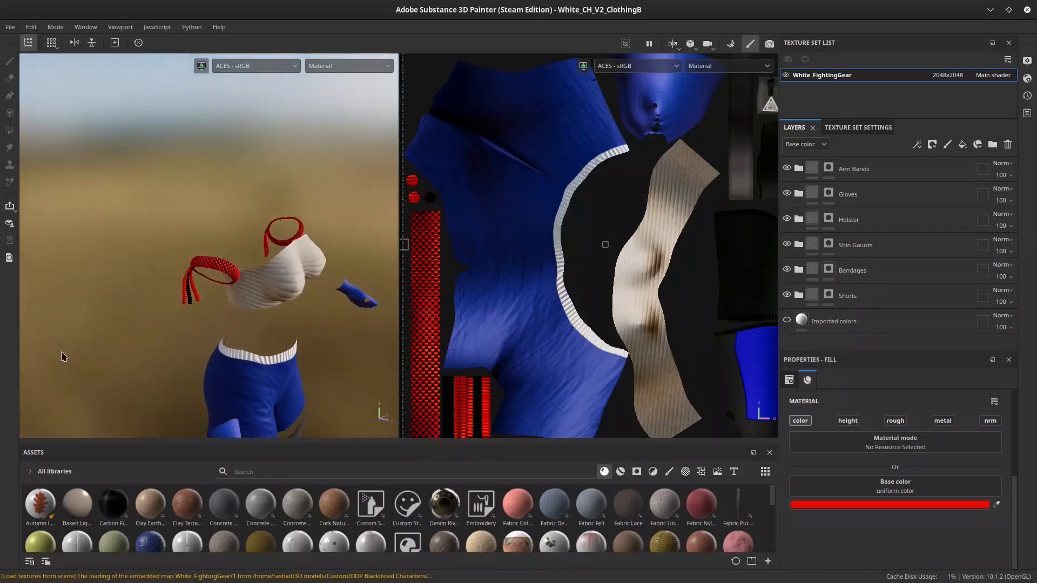
left_click(1028, 13)
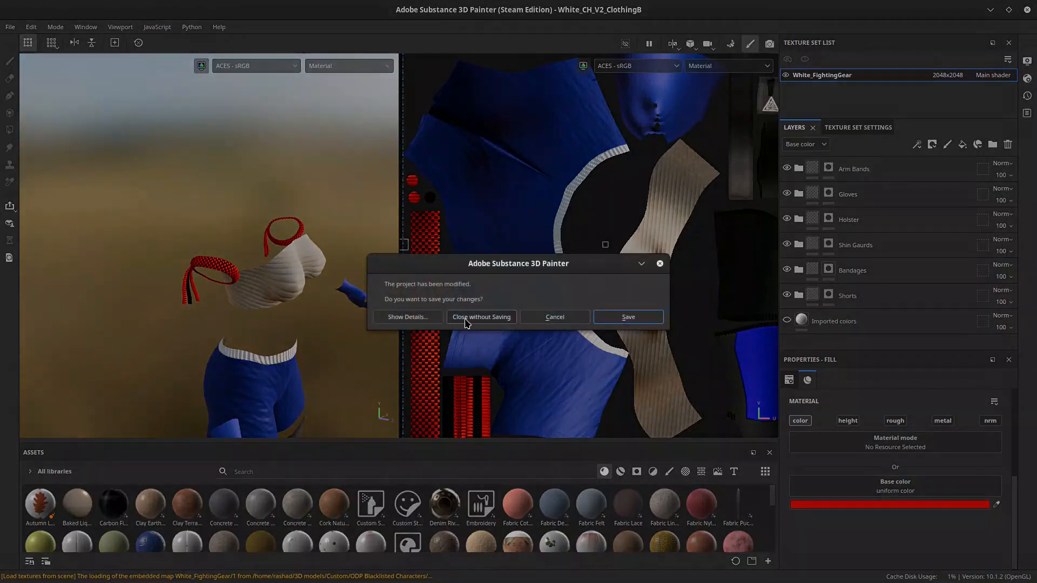
left_click(466, 322)
middle_click_drag(272, 290, 315, 223)
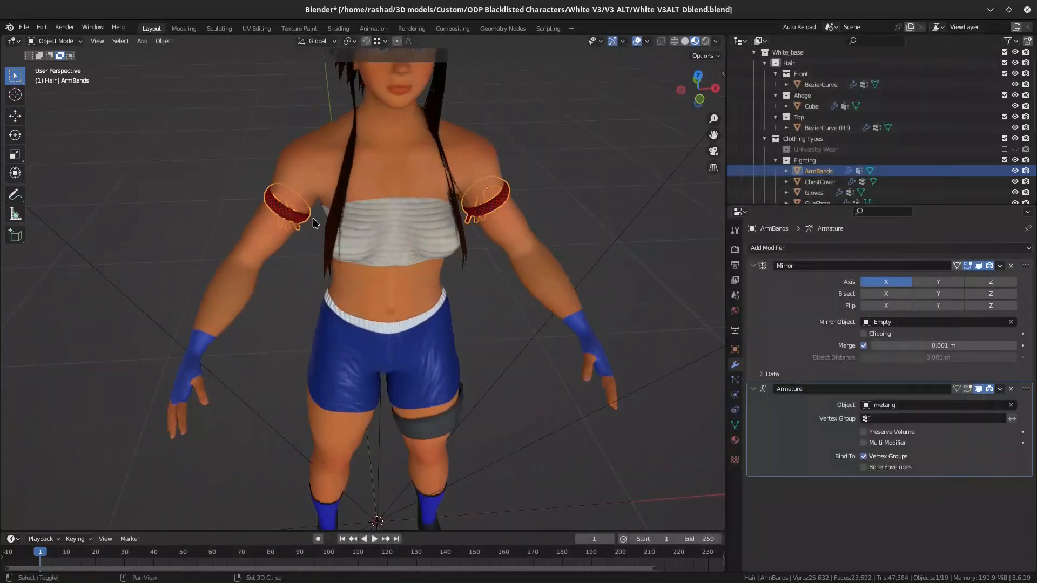
left_click(23, 27)
mouse_move(54, 64)
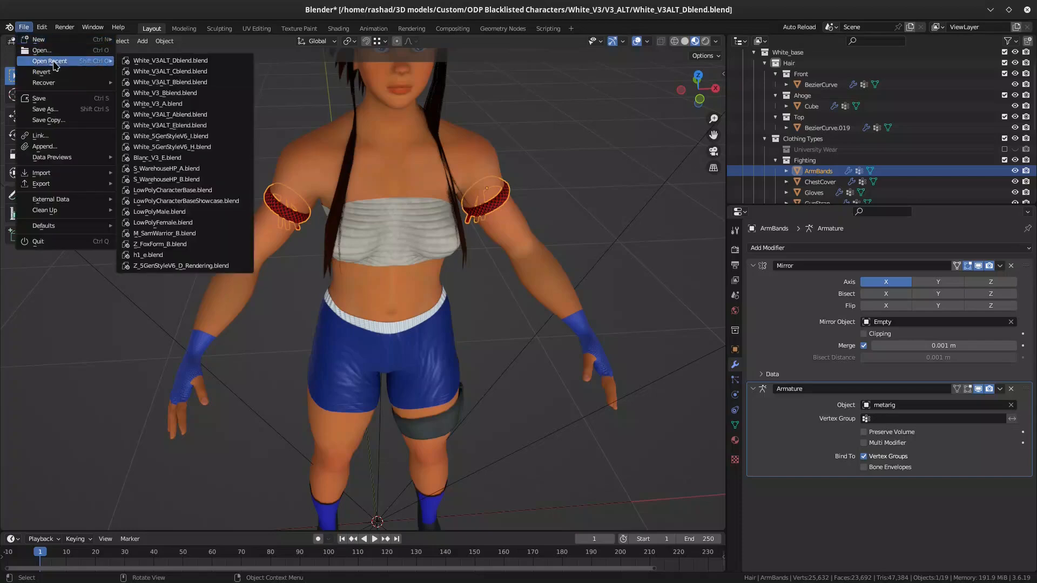
left_click(159, 61)
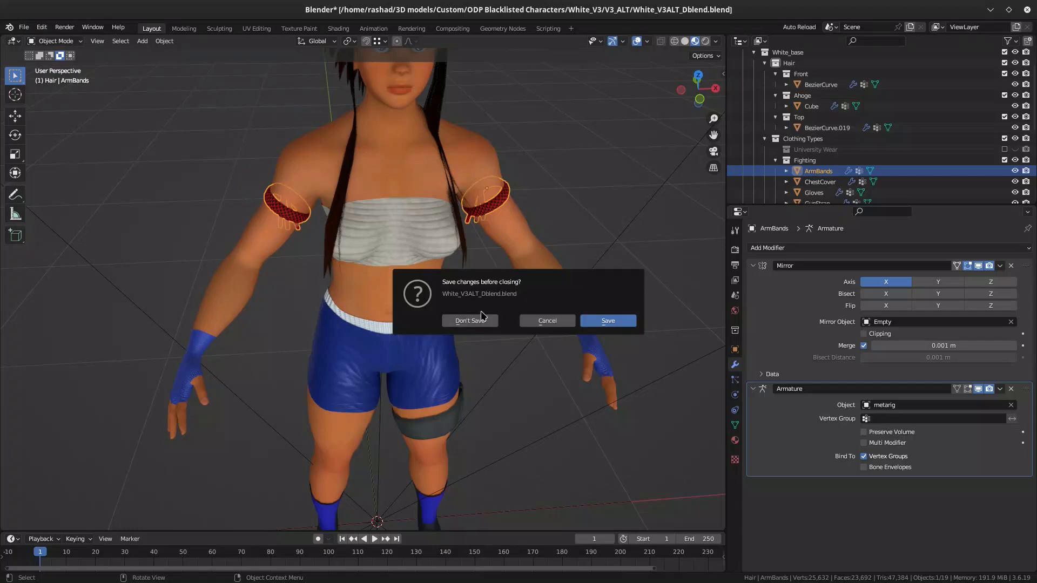
left_click(547, 320)
Open White_V3ALT_Eblend.blend in Blender without saving the current file and dismiss the add-on version notice.
left_click(24, 27)
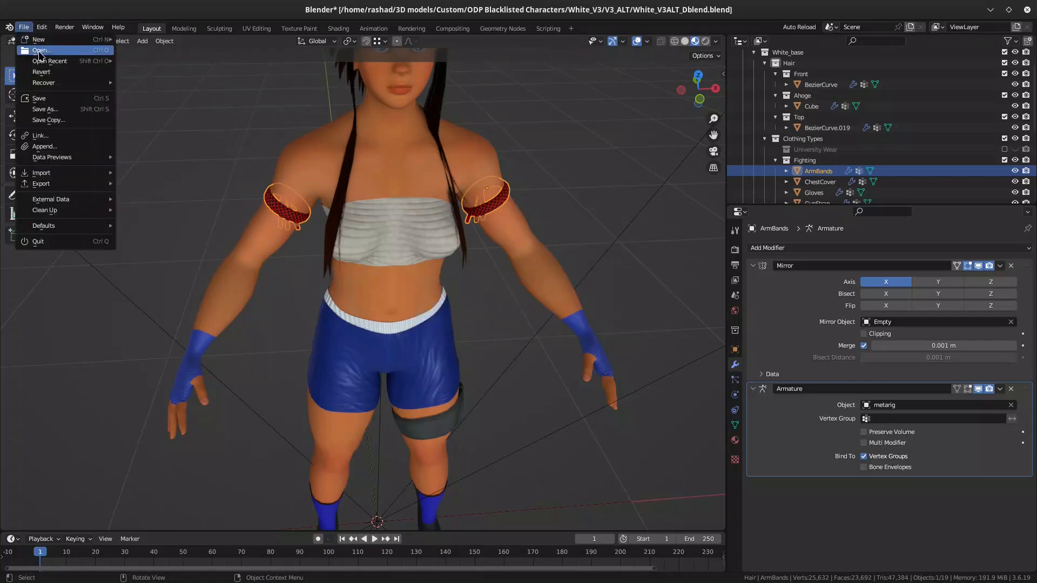
left_click(44, 55)
left_click(470, 321)
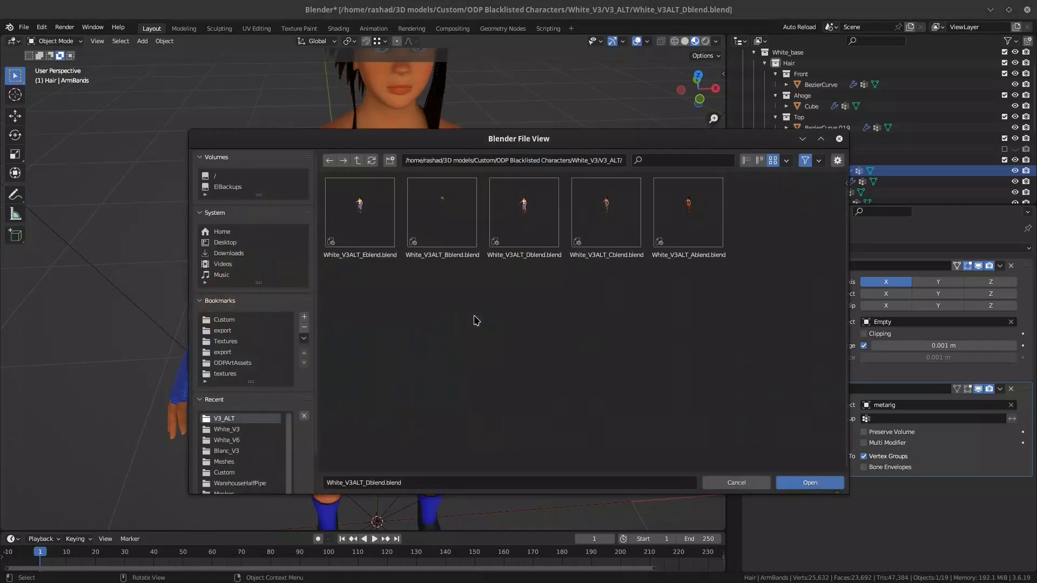
double_click(384, 239)
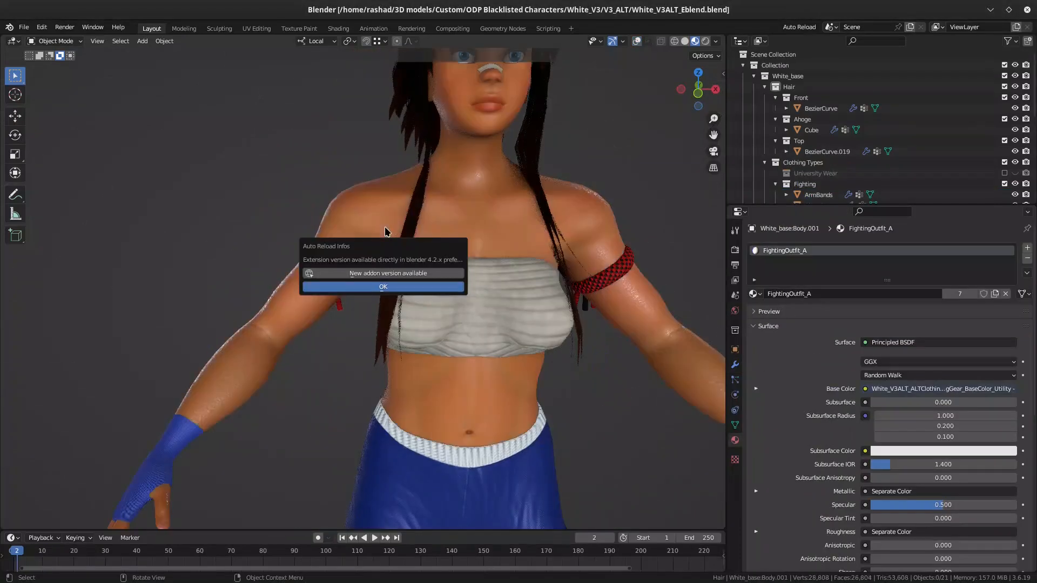
left_click(378, 286)
Examine the character's head and hair from the front, the side and above.
middle_click_drag(379, 286, 361, 356)
middle_click_drag(361, 261, 335, 411, "shift")
scroll(331, 395, "up", 2)
scroll(318, 343, "down", 1)
middle_click_drag(311, 325, 376, 211)
scroll(334, 279, "down", 2)
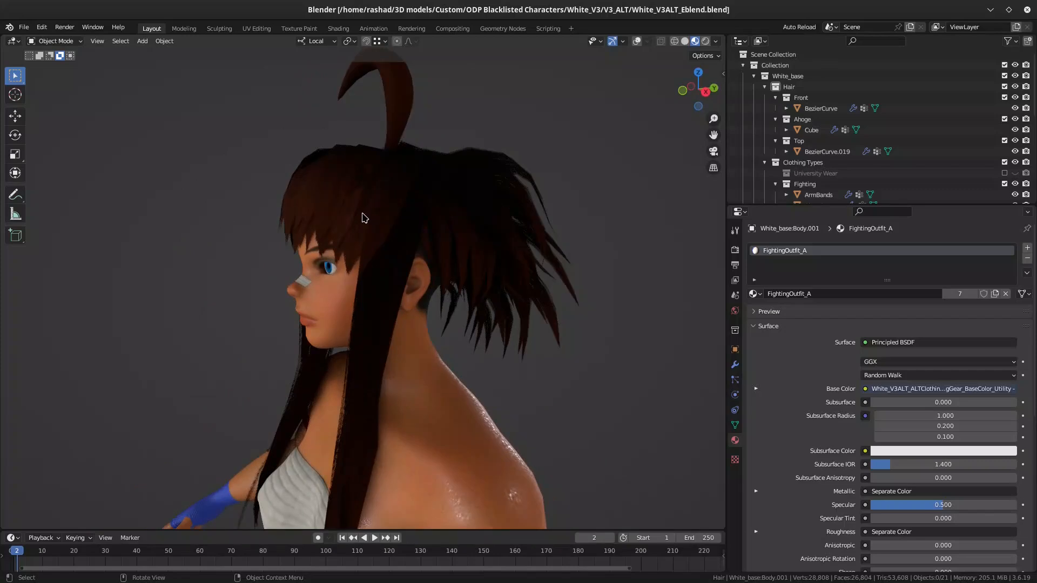
middle_click_drag(361, 236, 418, 251)
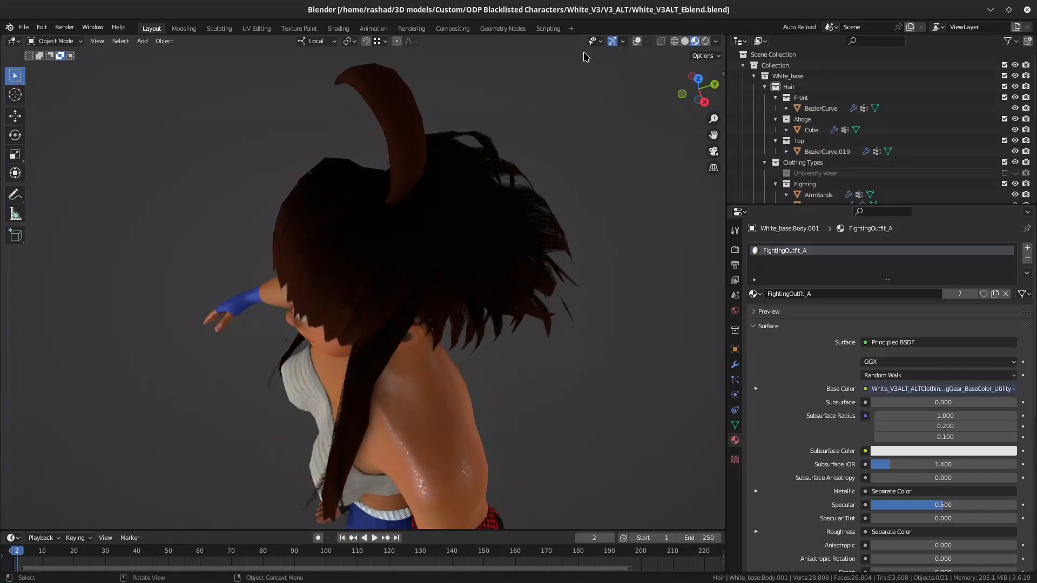
Turn the viewport overlays on, select the back hair piece to inspect its outline, and view the hair with overlays off.
left_click(638, 44)
left_click(446, 238)
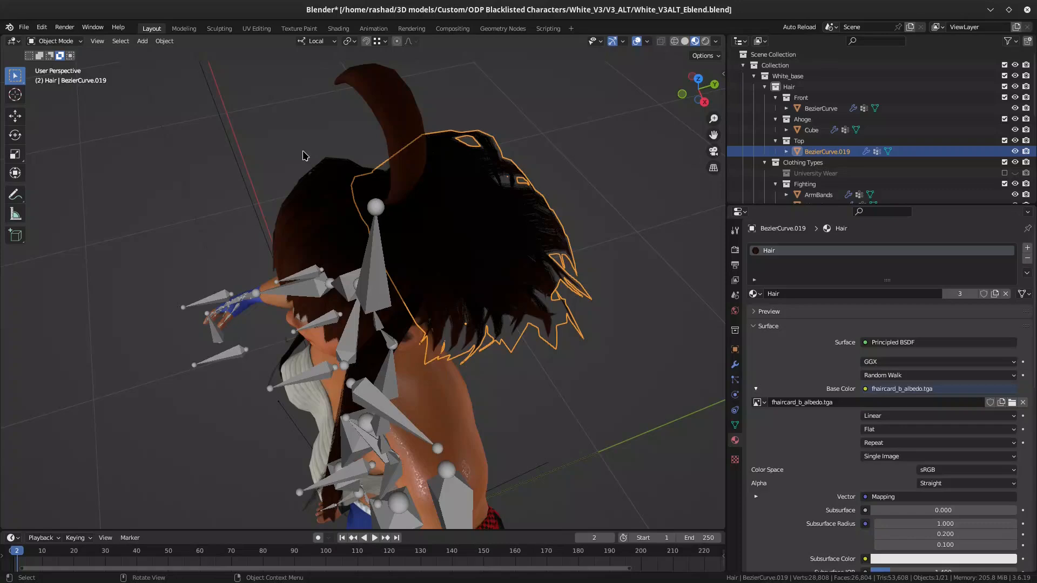
middle_click_drag(420, 260, 358, 179)
middle_click_drag(412, 250, 339, 228)
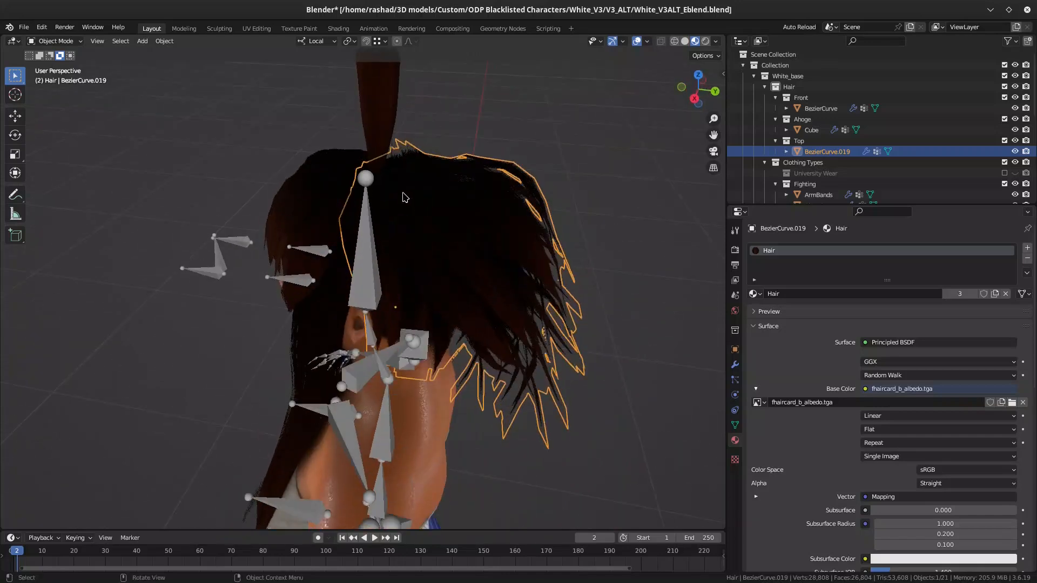
left_click(638, 43)
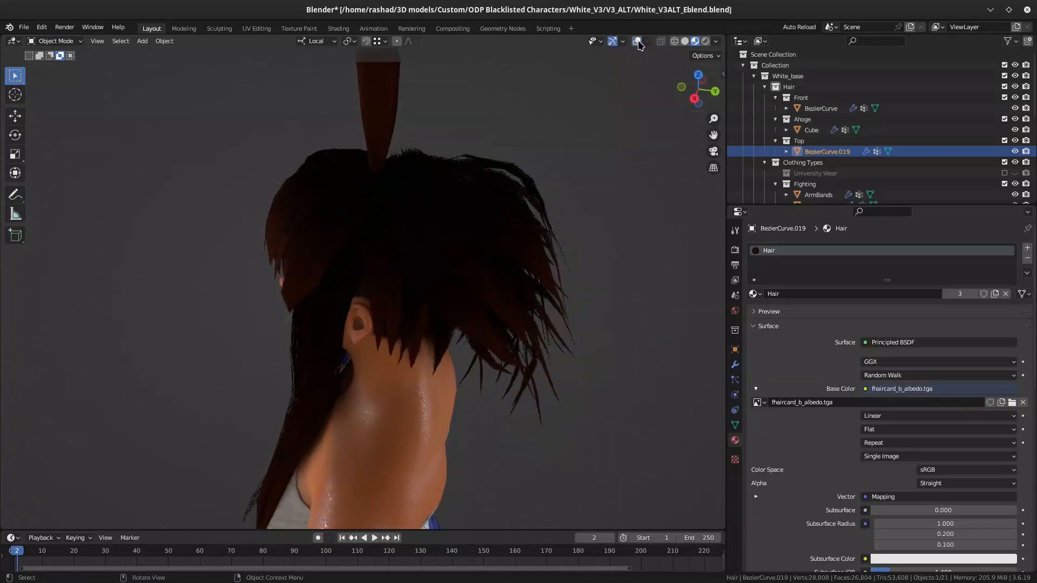
middle_click_drag(384, 217, 401, 232)
middle_click_drag(371, 264, 342, 298)
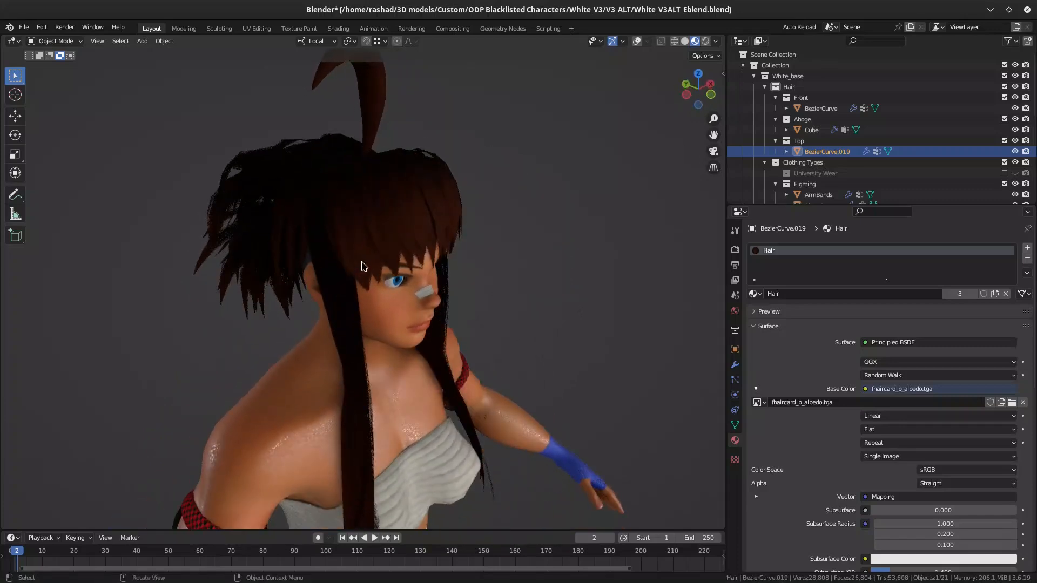
Select the front hair piece, show the viewport overlays and examine its hair cards around the face.
left_click(382, 249)
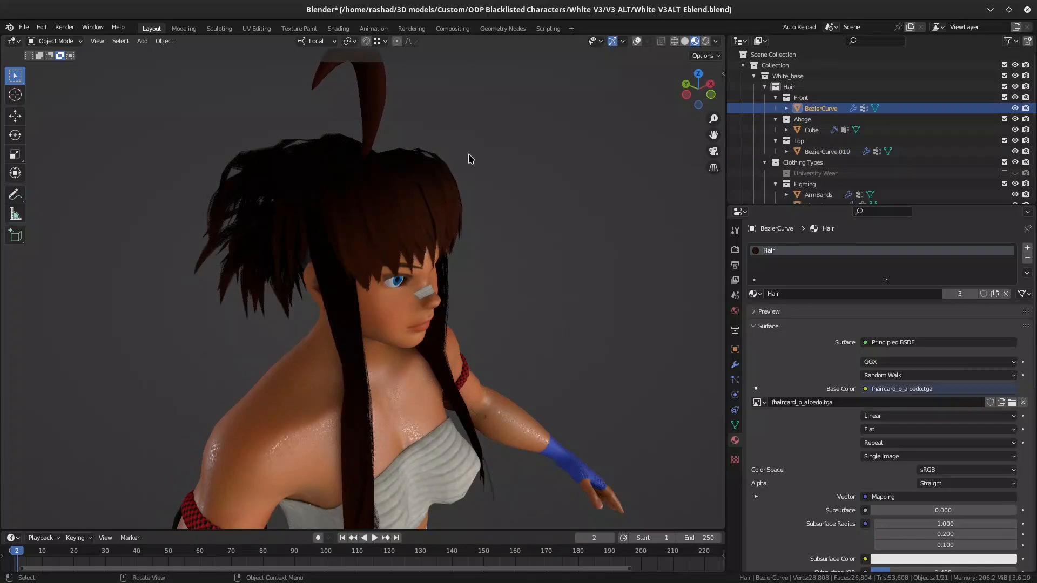
left_click(637, 41)
middle_click_drag(369, 236, 411, 297)
mouse_move(451, 383)
middle_mouse_down()
mouse_move(462, 369)
mouse_move(448, 370)
middle_mouse_up()
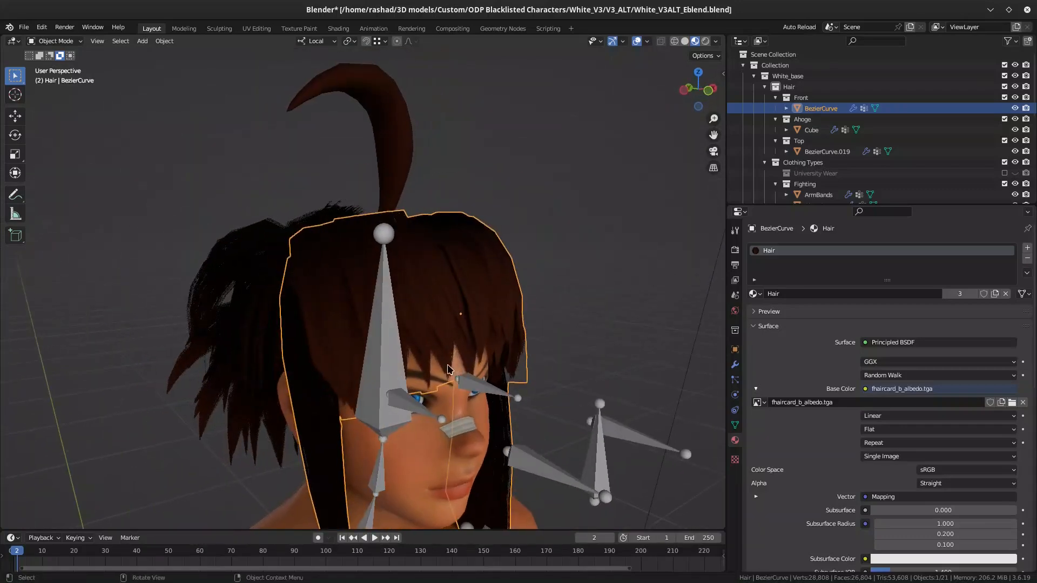
middle_click_drag(400, 358, 322, 381)
middle_click_drag(421, 354, 316, 346)
Select the back hair piece, and the curved ahoge strand on top of the head, inspecting each from several angles.
left_click(428, 300)
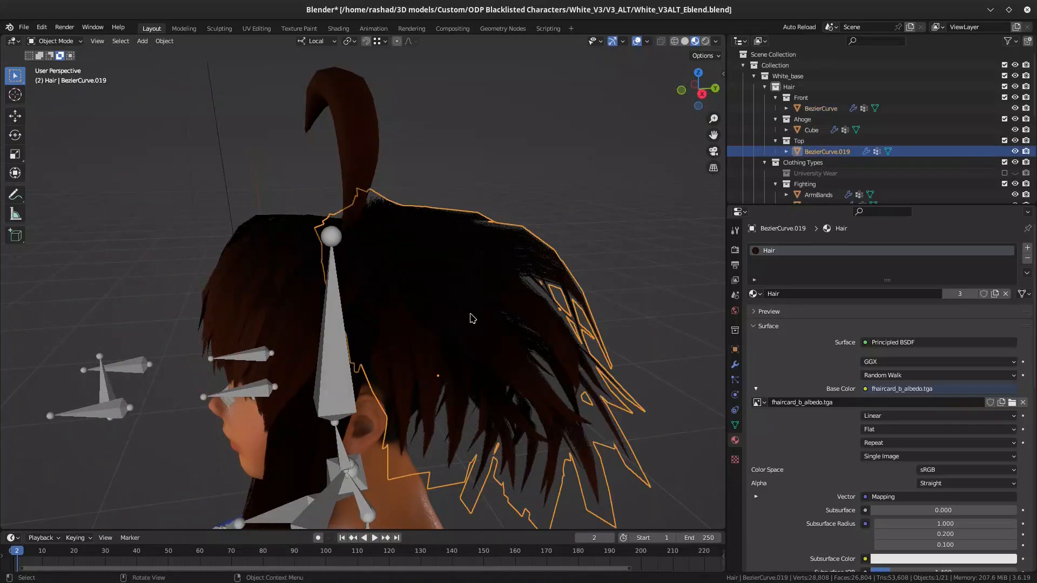
middle_click_drag(466, 321, 409, 245)
left_click(353, 194)
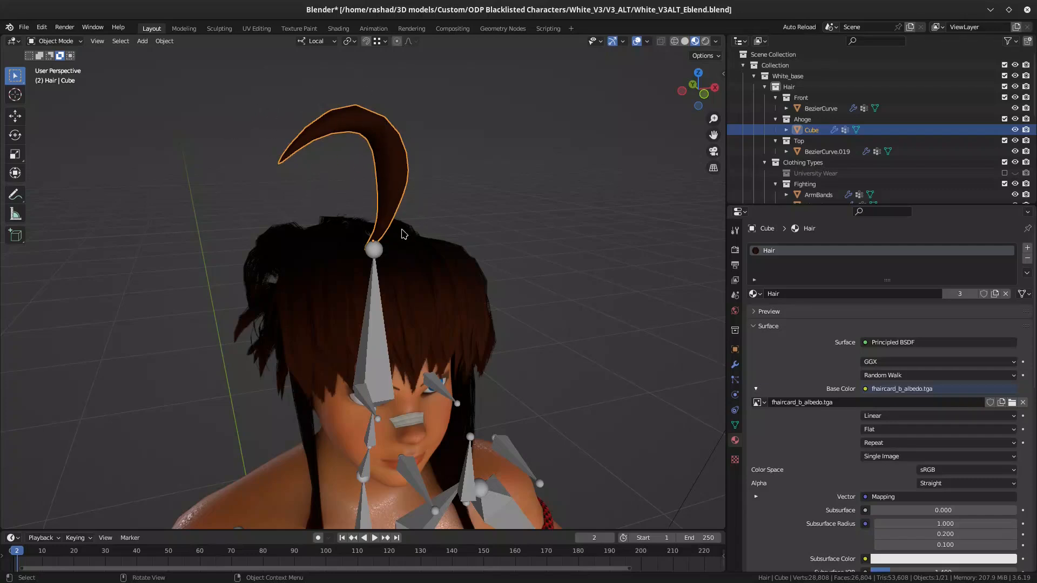
middle_click_drag(279, 270, 319, 250)
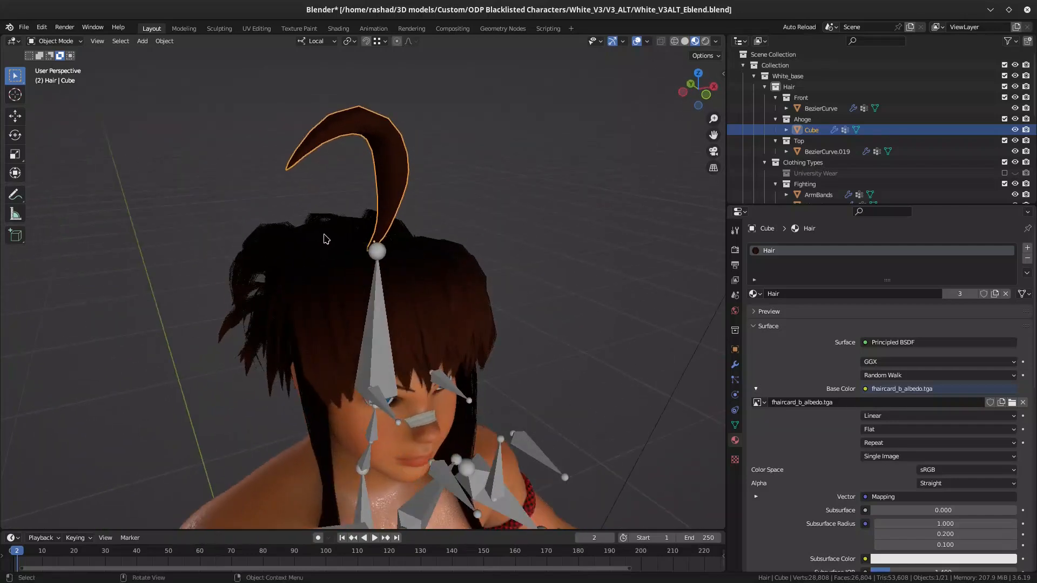
middle_click_drag(324, 213, 381, 188)
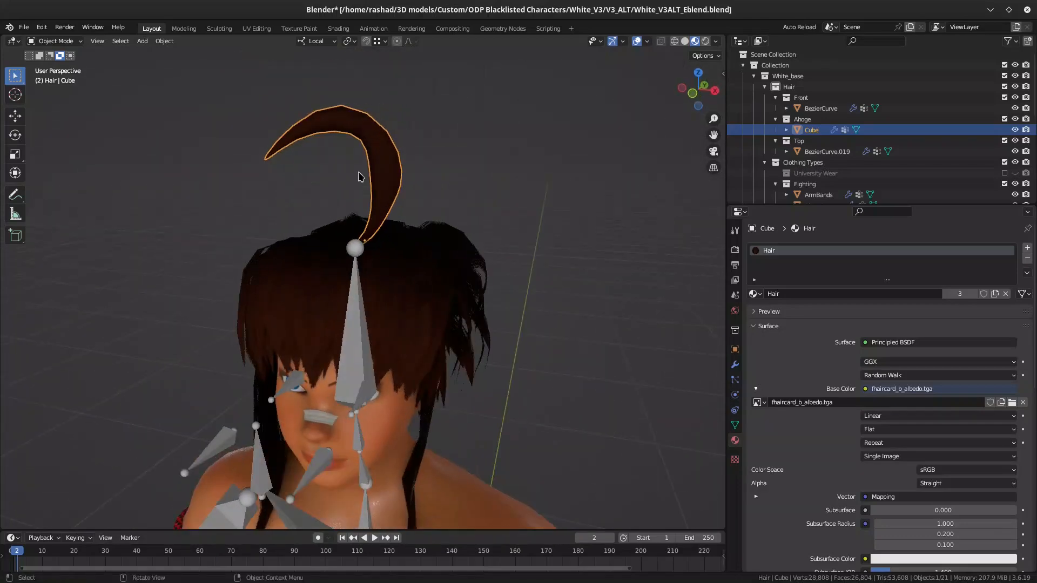
Deselect the ahoge strand and examine the complete hairstyle from the front, close up and from farther away.
scroll(345, 186, "down", 1)
left_click(307, 190)
scroll(306, 191, "down", 1)
middle_click_drag(305, 192, 331, 232)
scroll(323, 215, "up", 3)
scroll(323, 213, "up", 2)
scroll(337, 207, "down", 4)
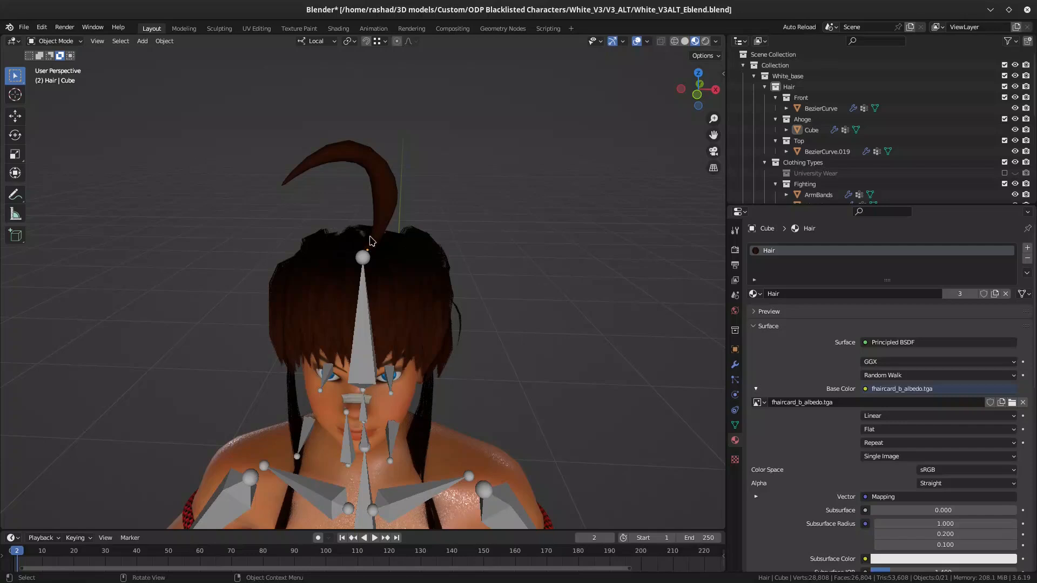
middle_click_drag(246, 249, 283, 251)
scroll(285, 252, "down", 4)
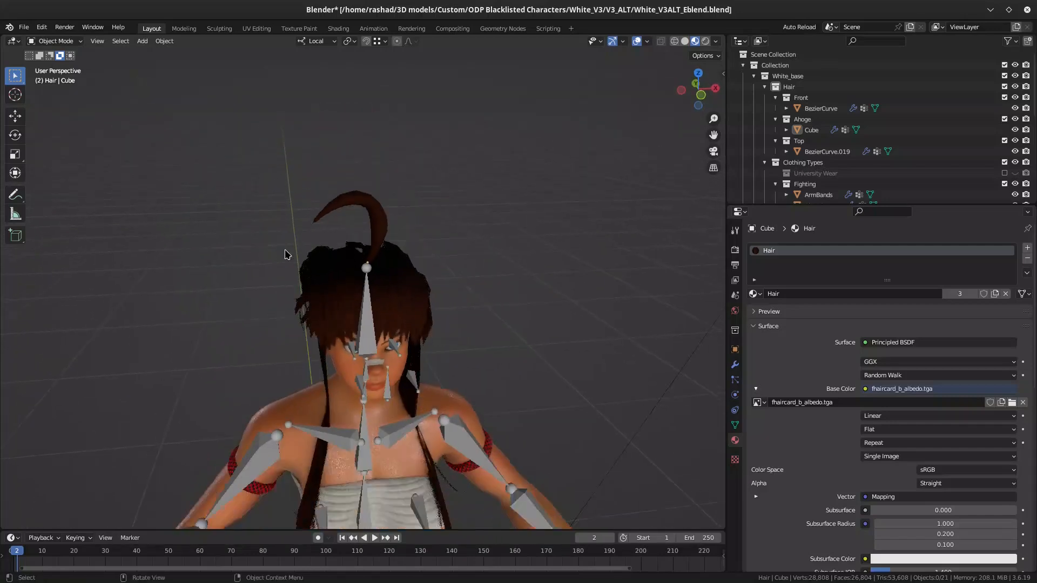
Hide the viewport overlays and examine the fully textured character from front and angled views.
left_click(638, 41)
scroll(540, 205, "down", 3)
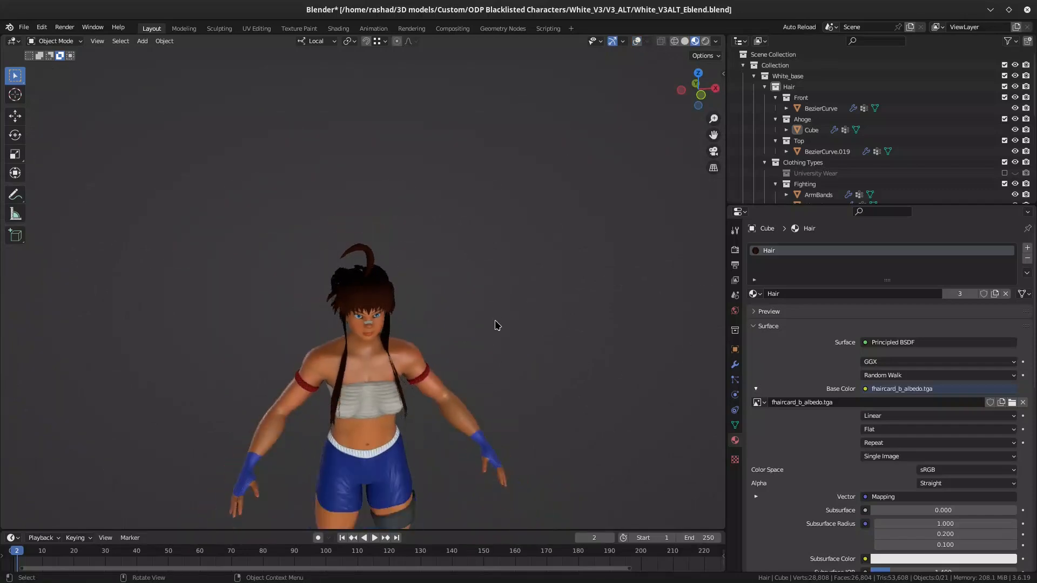
scroll(498, 220, "up", 3)
scroll(478, 259, "down", 3)
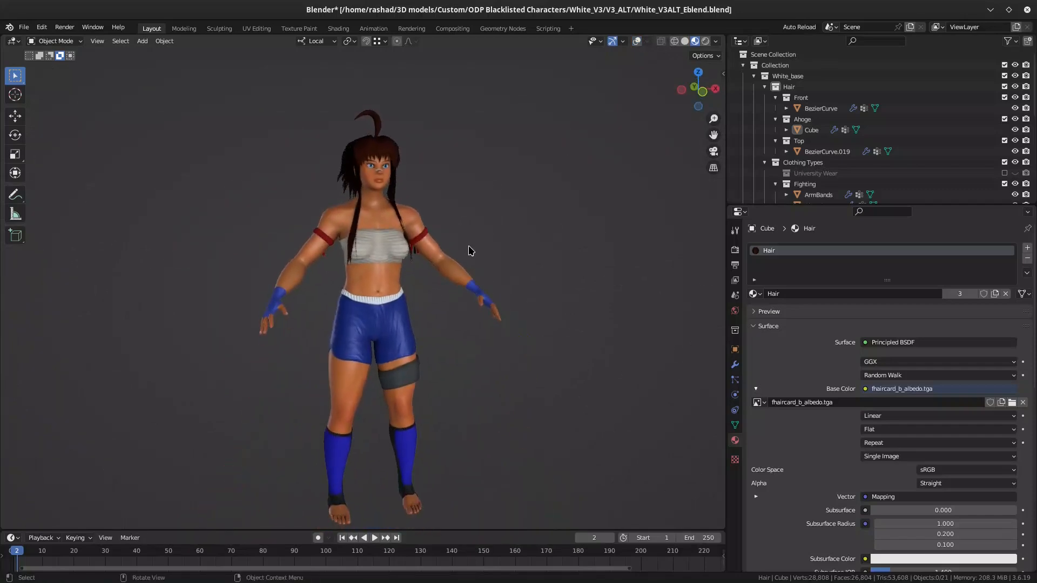
middle_click_drag(447, 265, 470, 264)
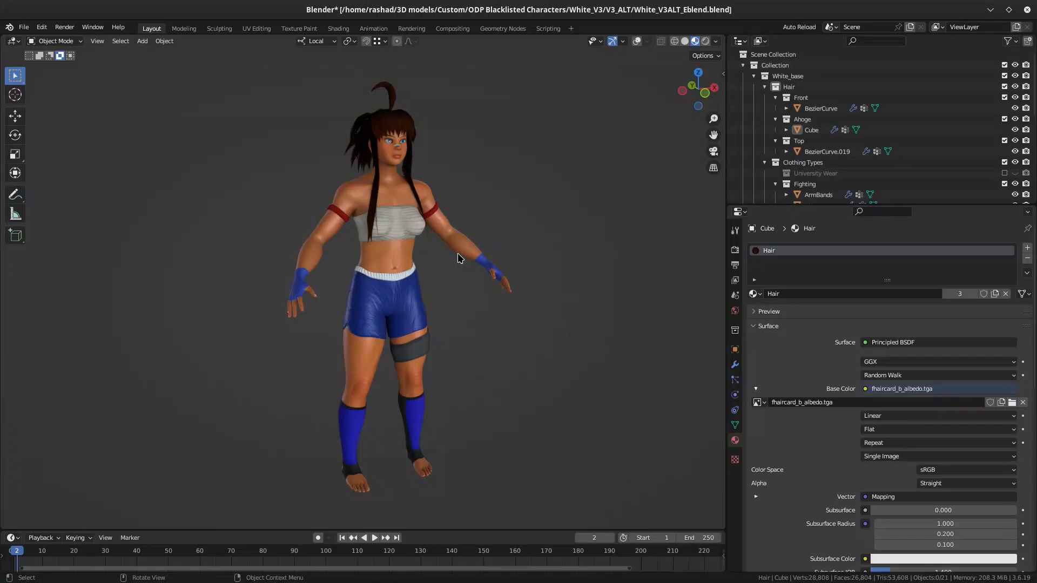
scroll(458, 258, "up", 1)
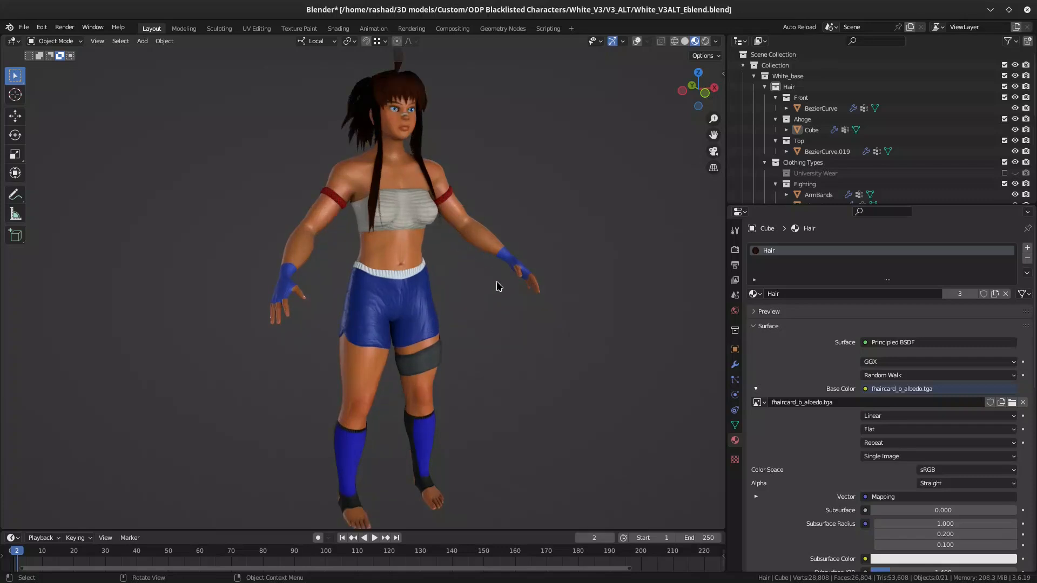
middle_click_drag(482, 301, 452, 308)
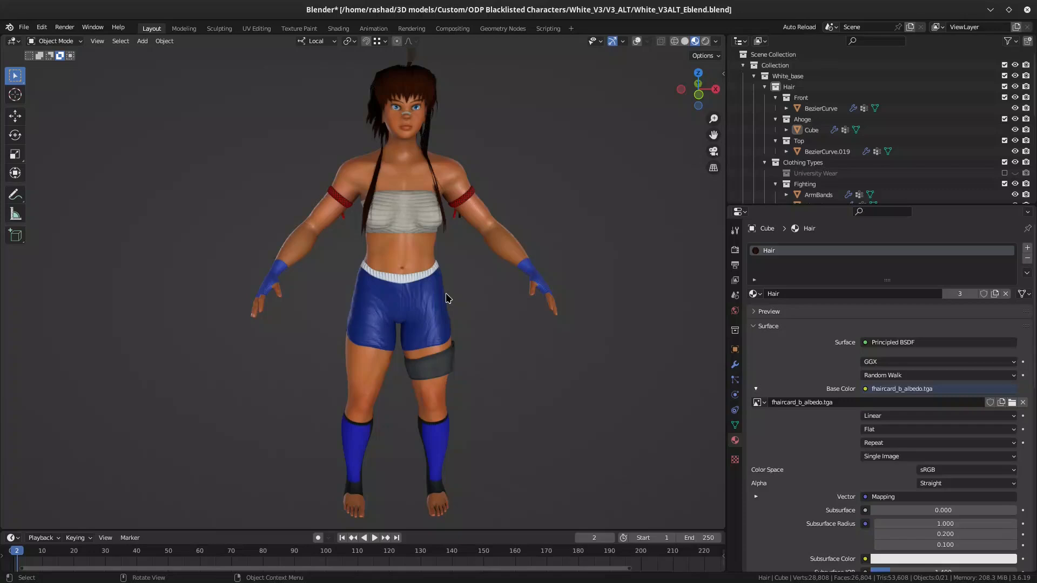
middle_click_drag(319, 271, 374, 246)
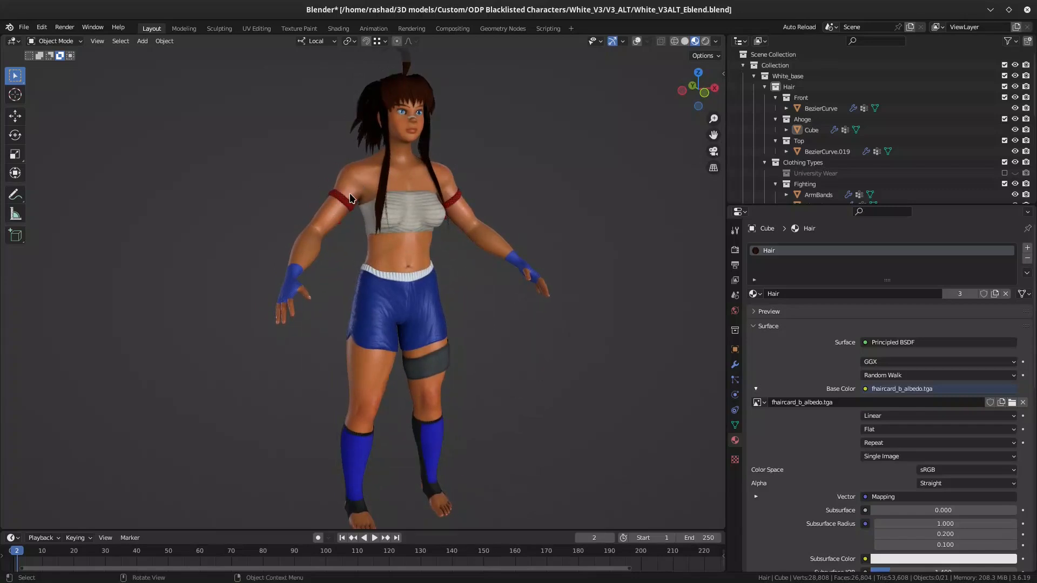
middle_click_drag(440, 177, 414, 184)
mouse_move(395, 191)
middle_mouse_down("shift")
mouse_move(379, 259)
mouse_move(367, 231)
mouse_move(388, 235)
mouse_move(377, 200)
middle_mouse_up("shift")
scroll(379, 259, "up", 1)
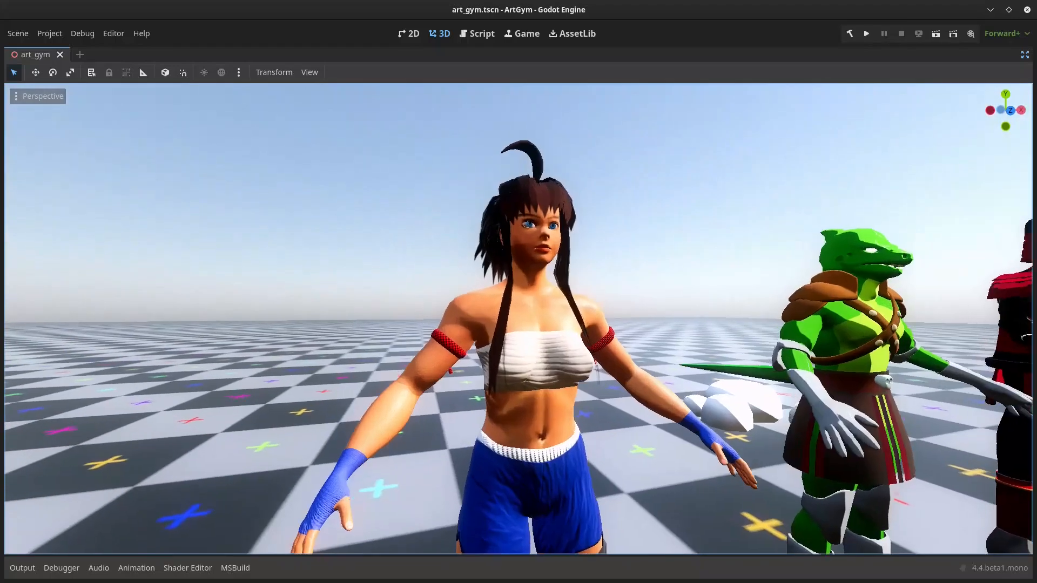
Switch to Godot Engine and fly around the fighter in the art_gym scene to examine her materials from several distances.
right_click_drag(519, 318, 876, 367)
key("q")
key("a")
key("s")
key("q")
key("w")
key("q")
key("e")
key("e")
key("d")
key("e")
key("q")
key("q")
key("w")
key("e")
key("e")
key("a")
key("s")
key("w")
key("a")
key("a")
key("s")
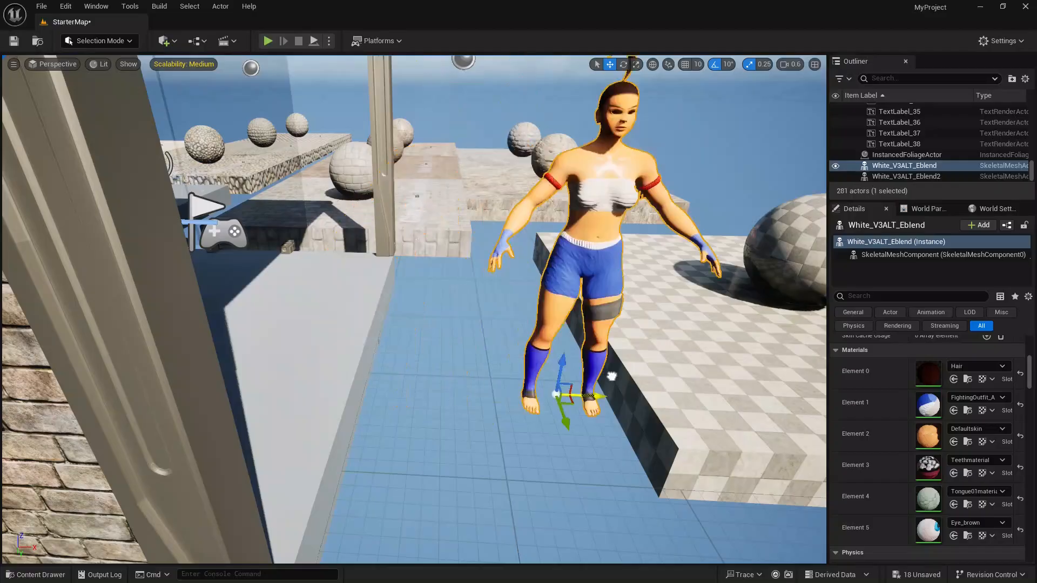
Switch to Unreal Engine and examine the White_V3ALT_Eblend character in StarterMap, moving close to the chest wrap and arm bands.
left_click_drag(618, 417, 809, 370)
right_click_drag(486, 325, 457, 196)
key("w")
key("d")
key("w")
key("s")
key("d")
key("s")
key("w")
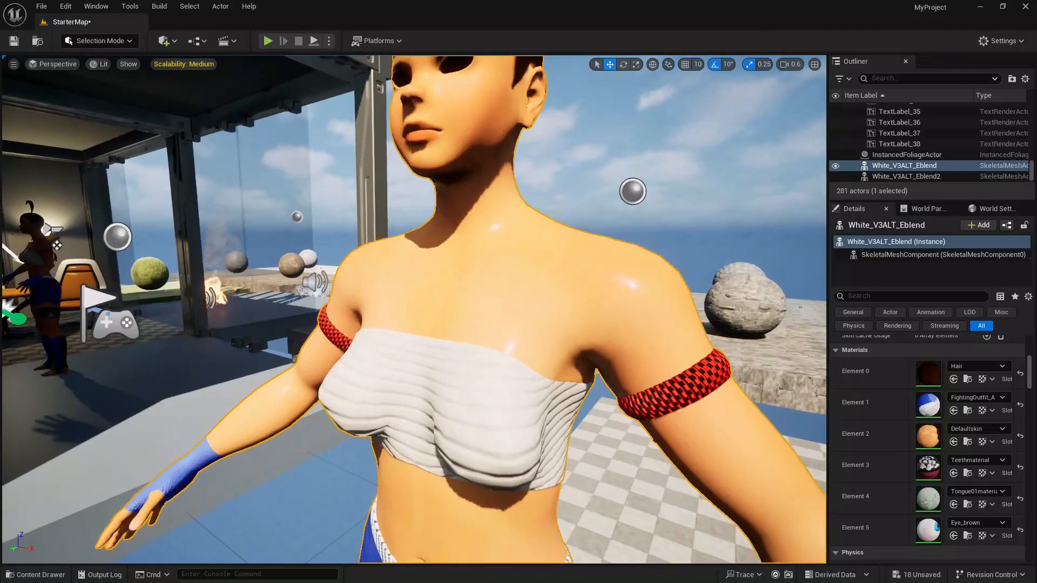
key("s")
right_click_drag(457, 195, 483, 214)
key("e")
key("a")
key("q")
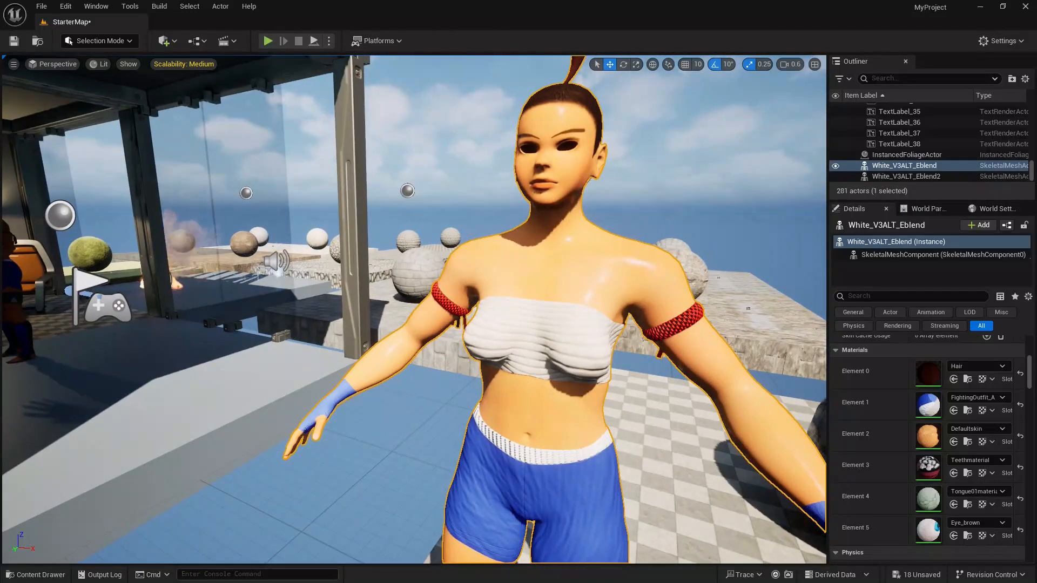
left_click(36, 575)
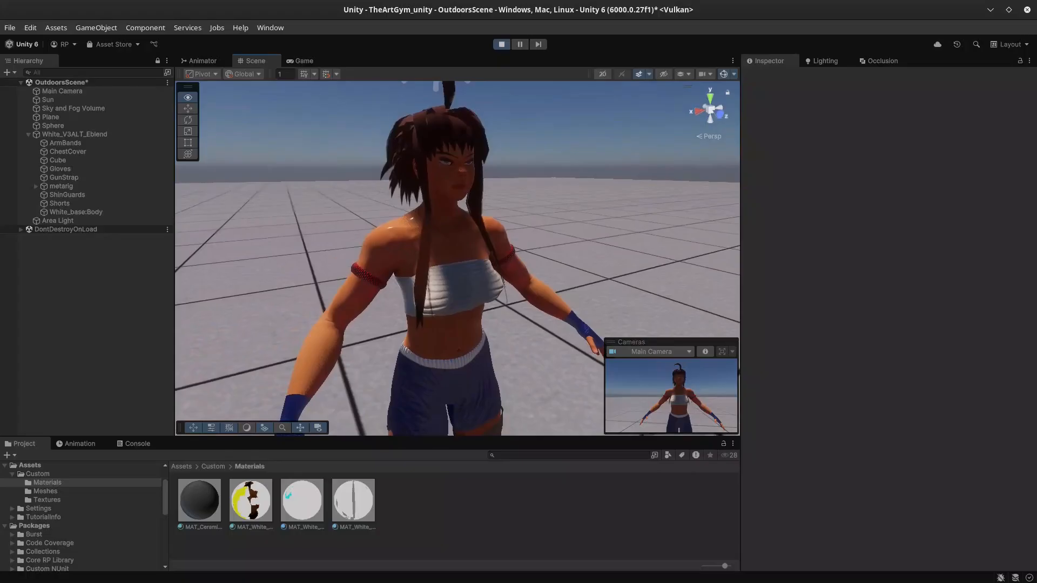
Switch to Unity and fly around the fighter in OutdoorsScene to examine her hair, skin and clothing.
right_click_drag(457, 258, 584, 313)
key("a")
key("w")
key("e")
key("a")
key("w")
key("w")
key("s")
key("d")
key("w")
key("e")
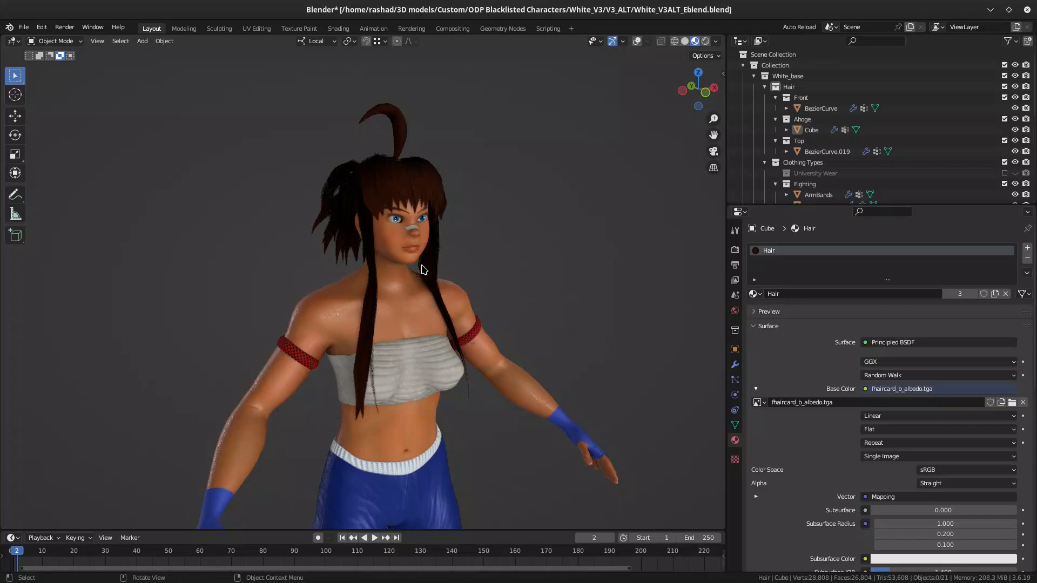
Return to Blender and view the textured character from the front, from the hair down to the shin guards.
middle_click_drag(444, 292, 384, 278)
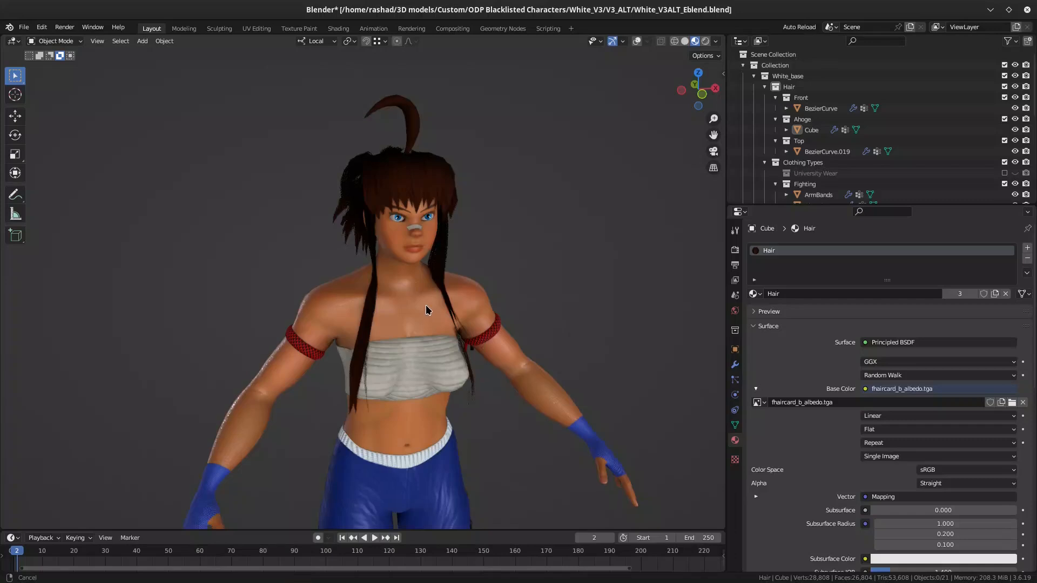
middle_click_drag(426, 311, 413, 220, "shift")
scroll(412, 220, "down", 1)
scroll(408, 235, "down", 1)
middle_click_drag(401, 256, 401, 238, "shift")
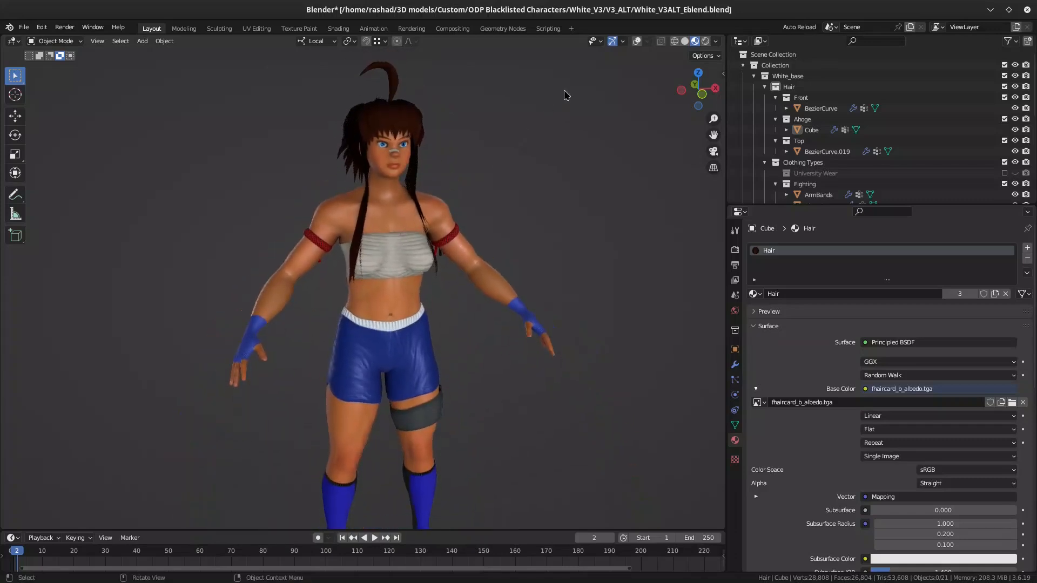
Show the viewport overlays to inspect the character's armature, and hide them again.
left_click(637, 41)
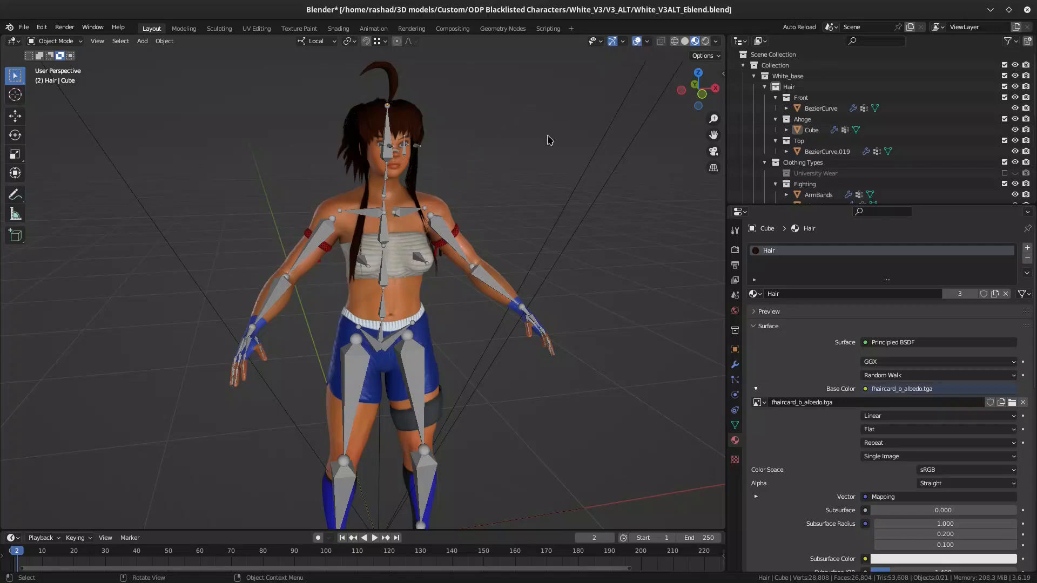
middle_click_drag(386, 243, 412, 232)
left_click(636, 42)
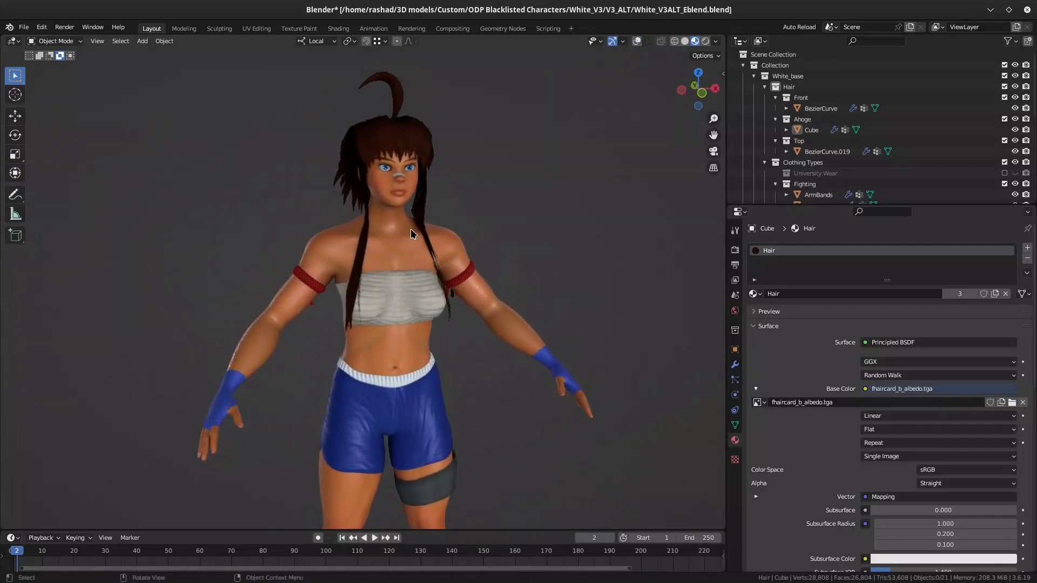